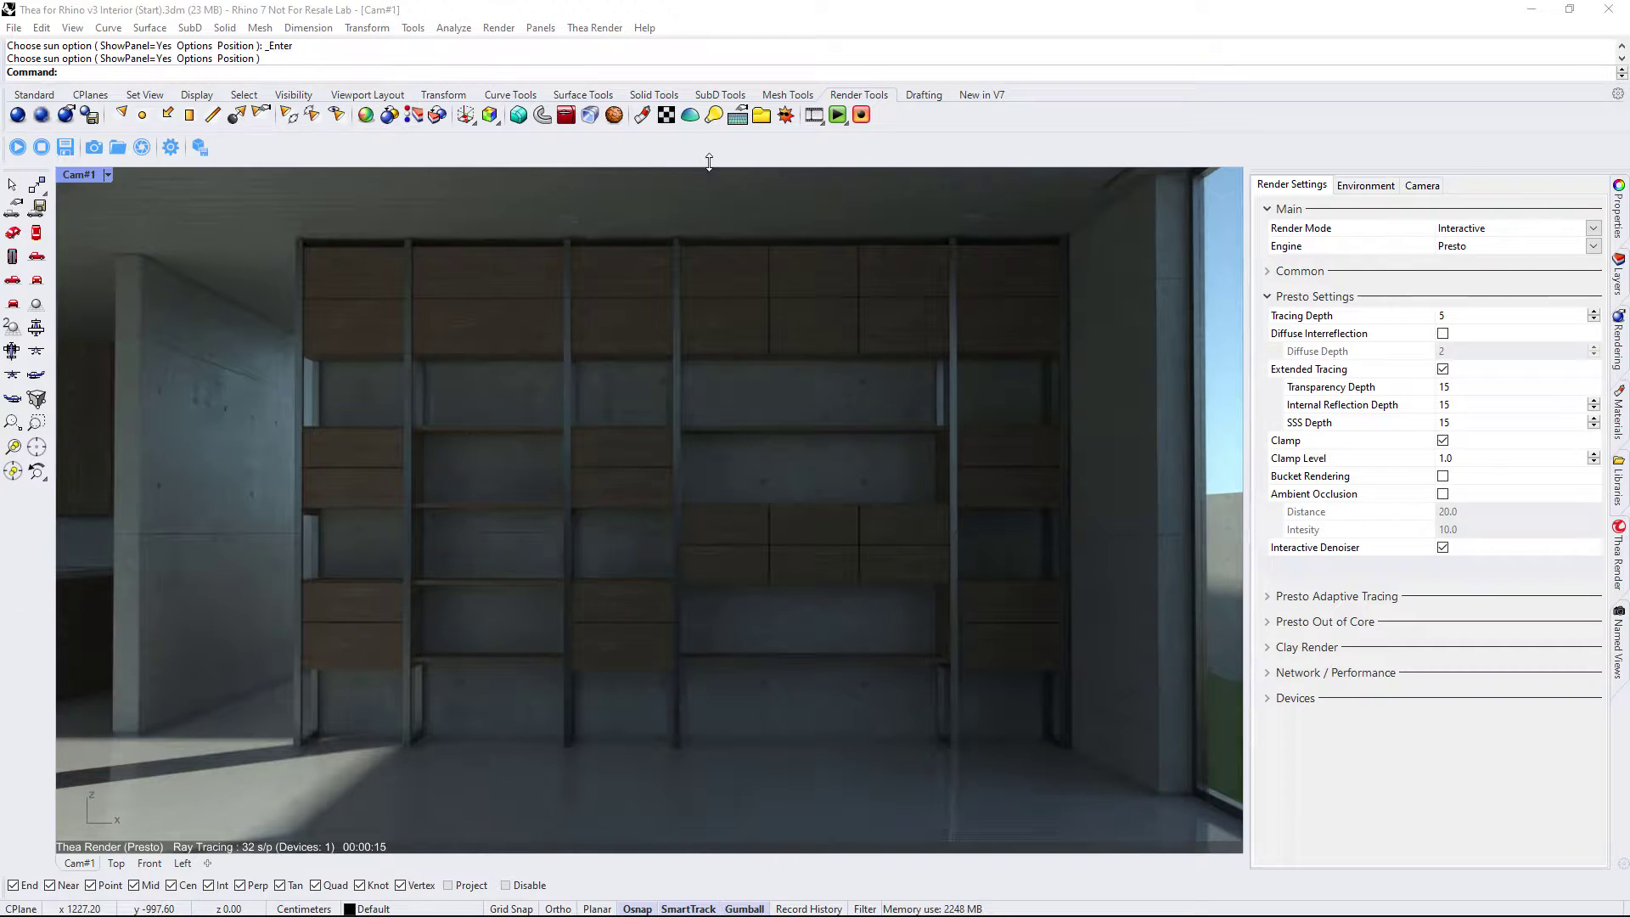
# - Set the sun to azimuth 135° and altitude 19.6°, then close the Sun panel
pyautogui.click(782, 123)
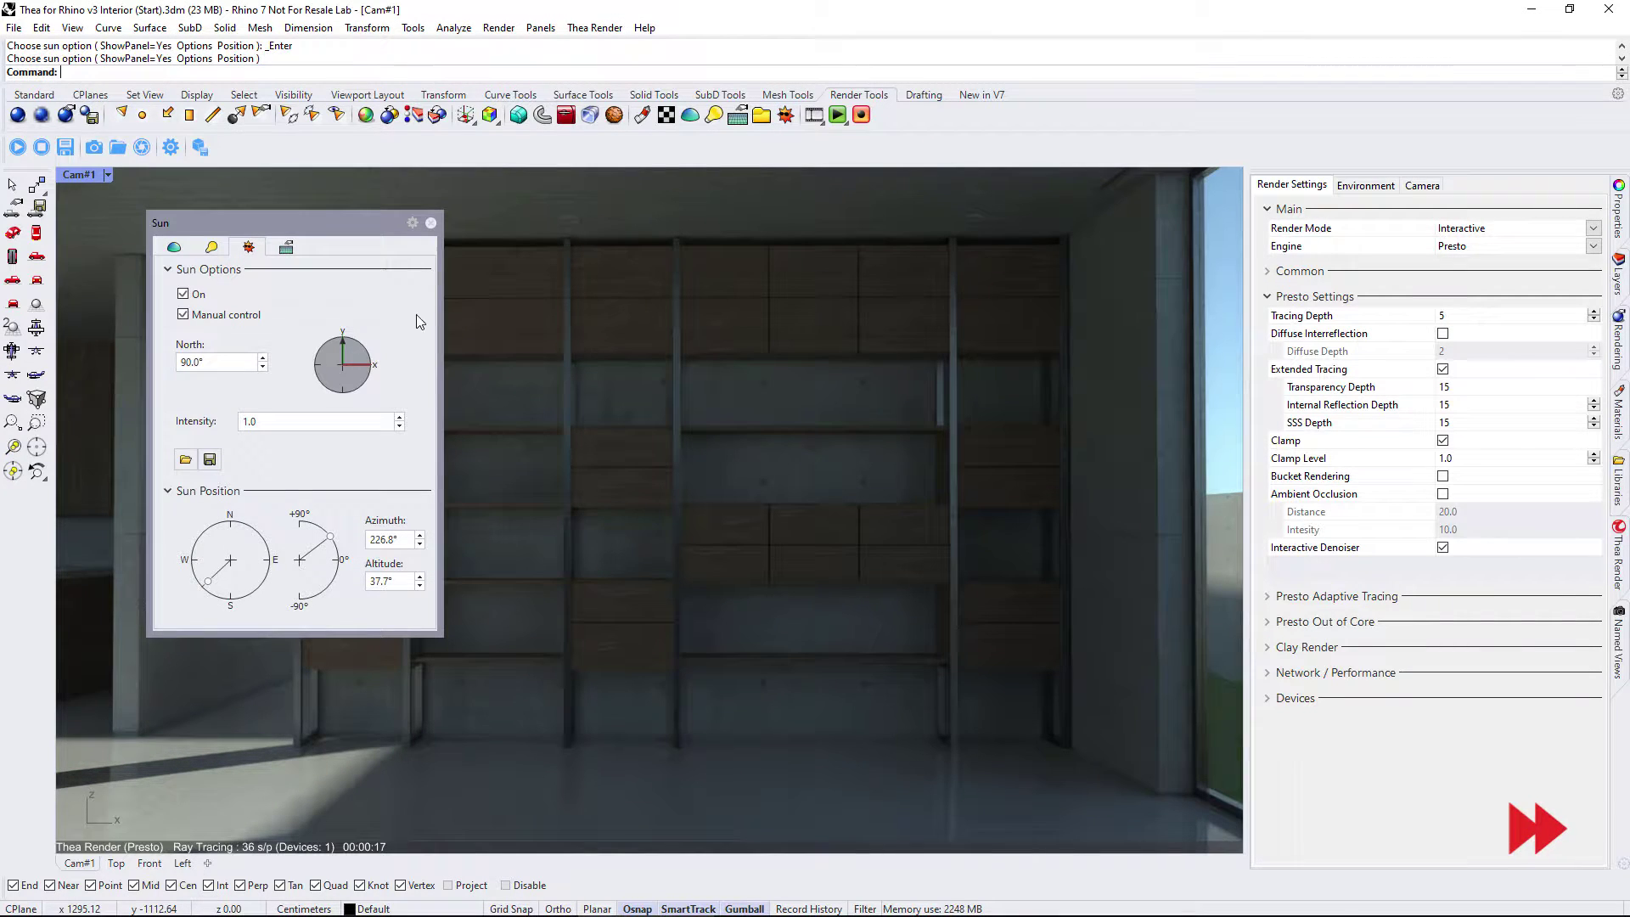
pyautogui.moveTo(225, 574); pyautogui.dragTo(252, 582)
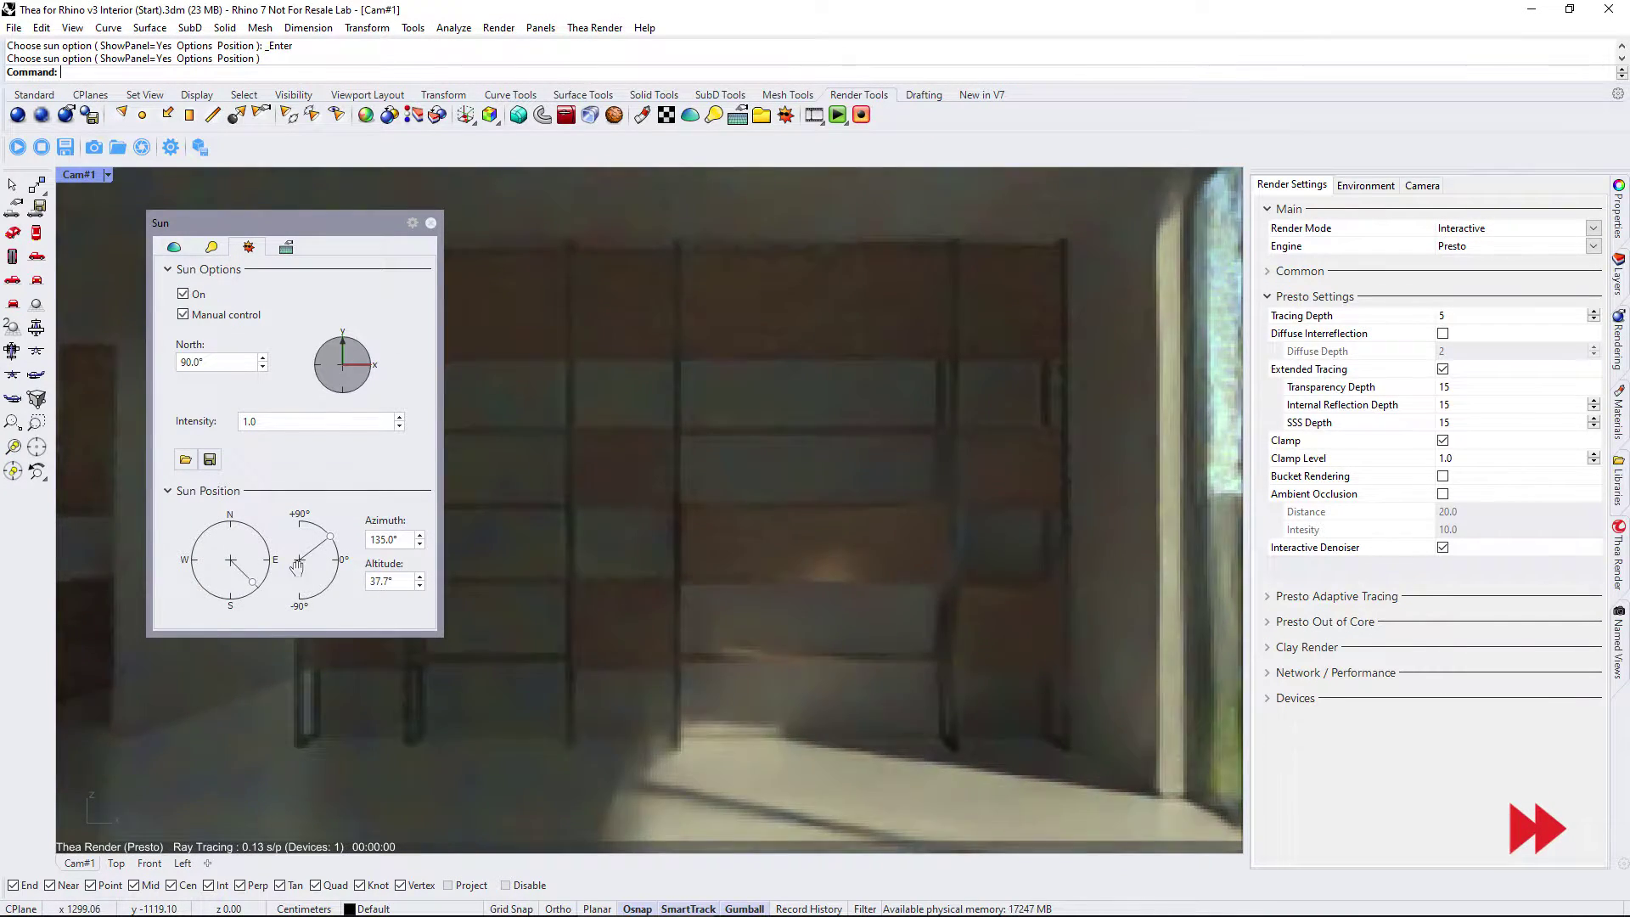
pyautogui.moveTo(331, 534); pyautogui.dragTo(336, 547)
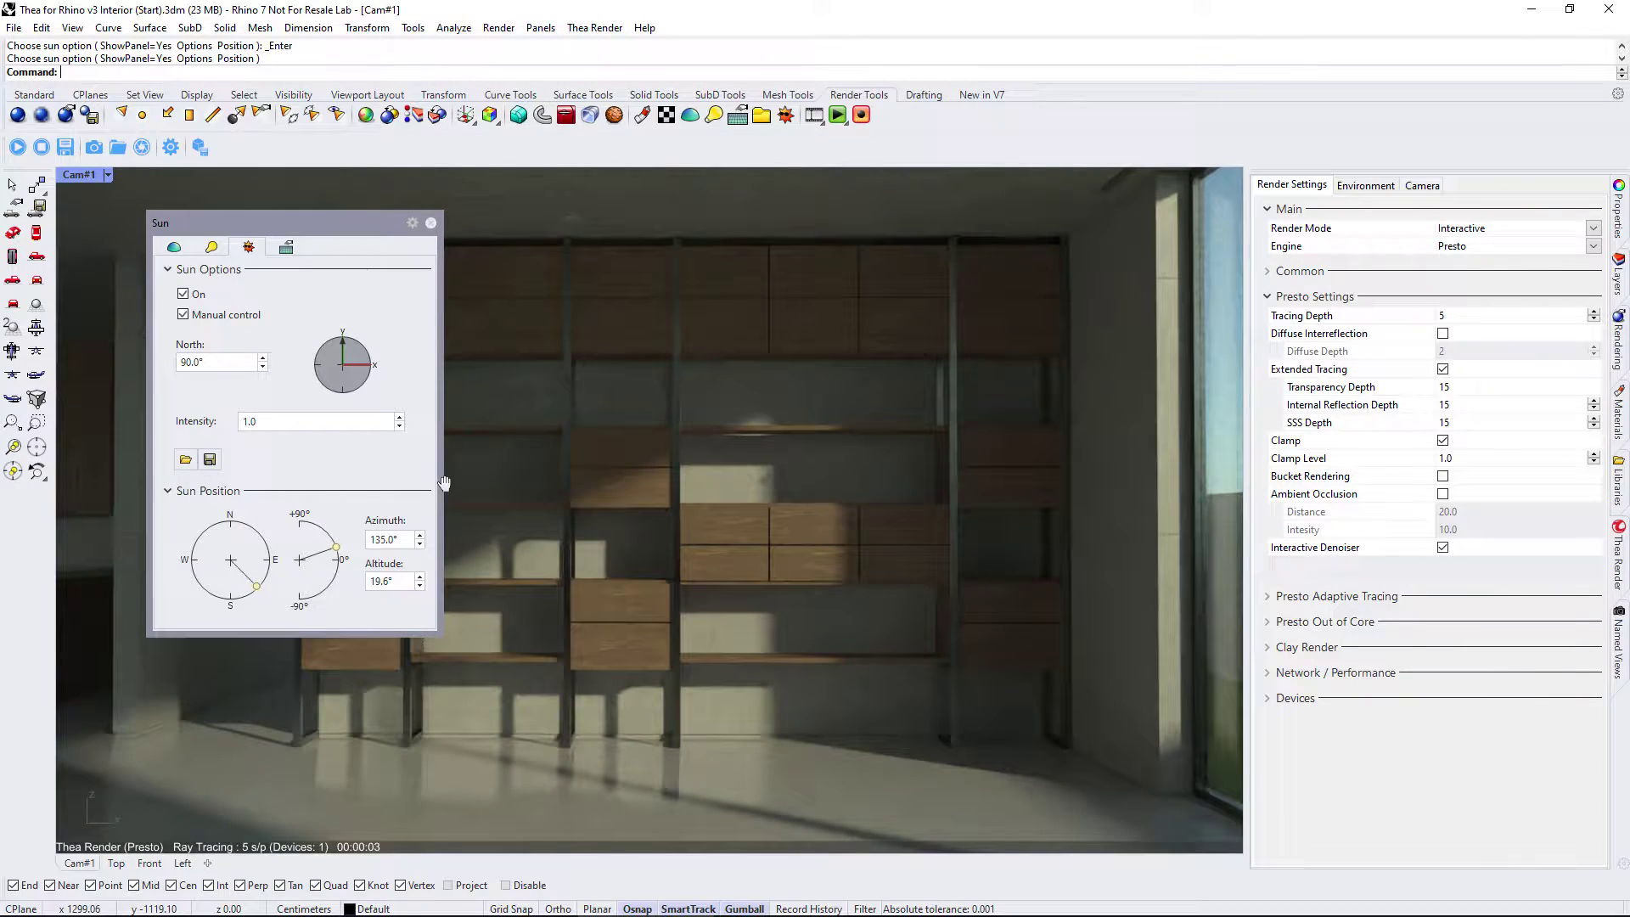
pyautogui.click(433, 222)
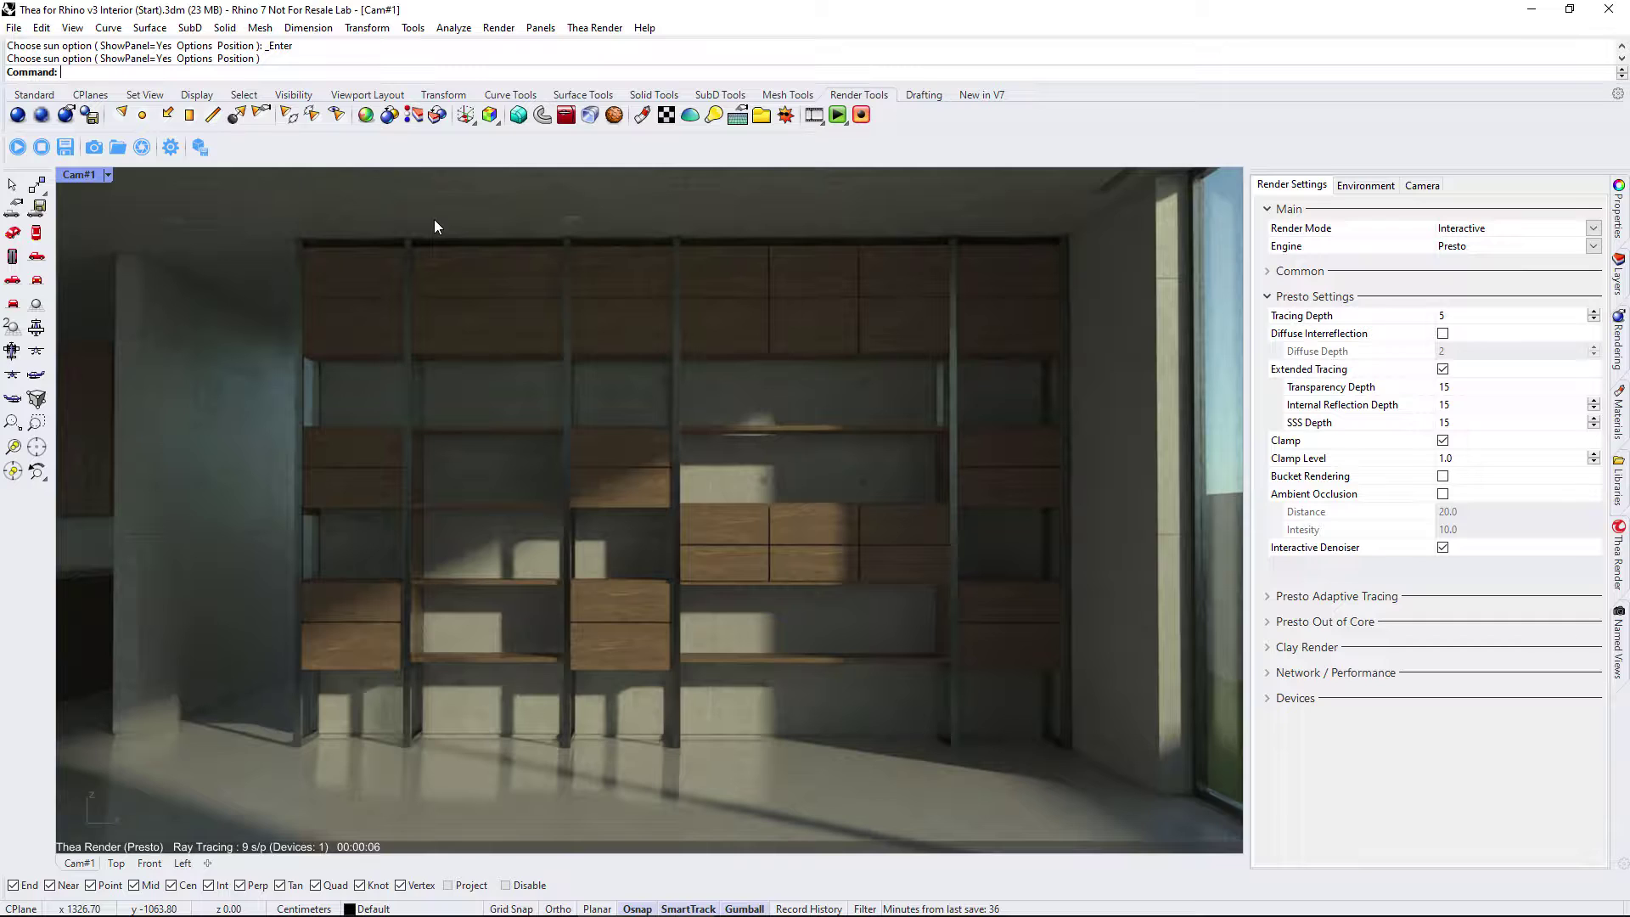
# - In Thea Display Settings, expand LUT and switch tone mapping to Filmic
pyautogui.click(142, 148)
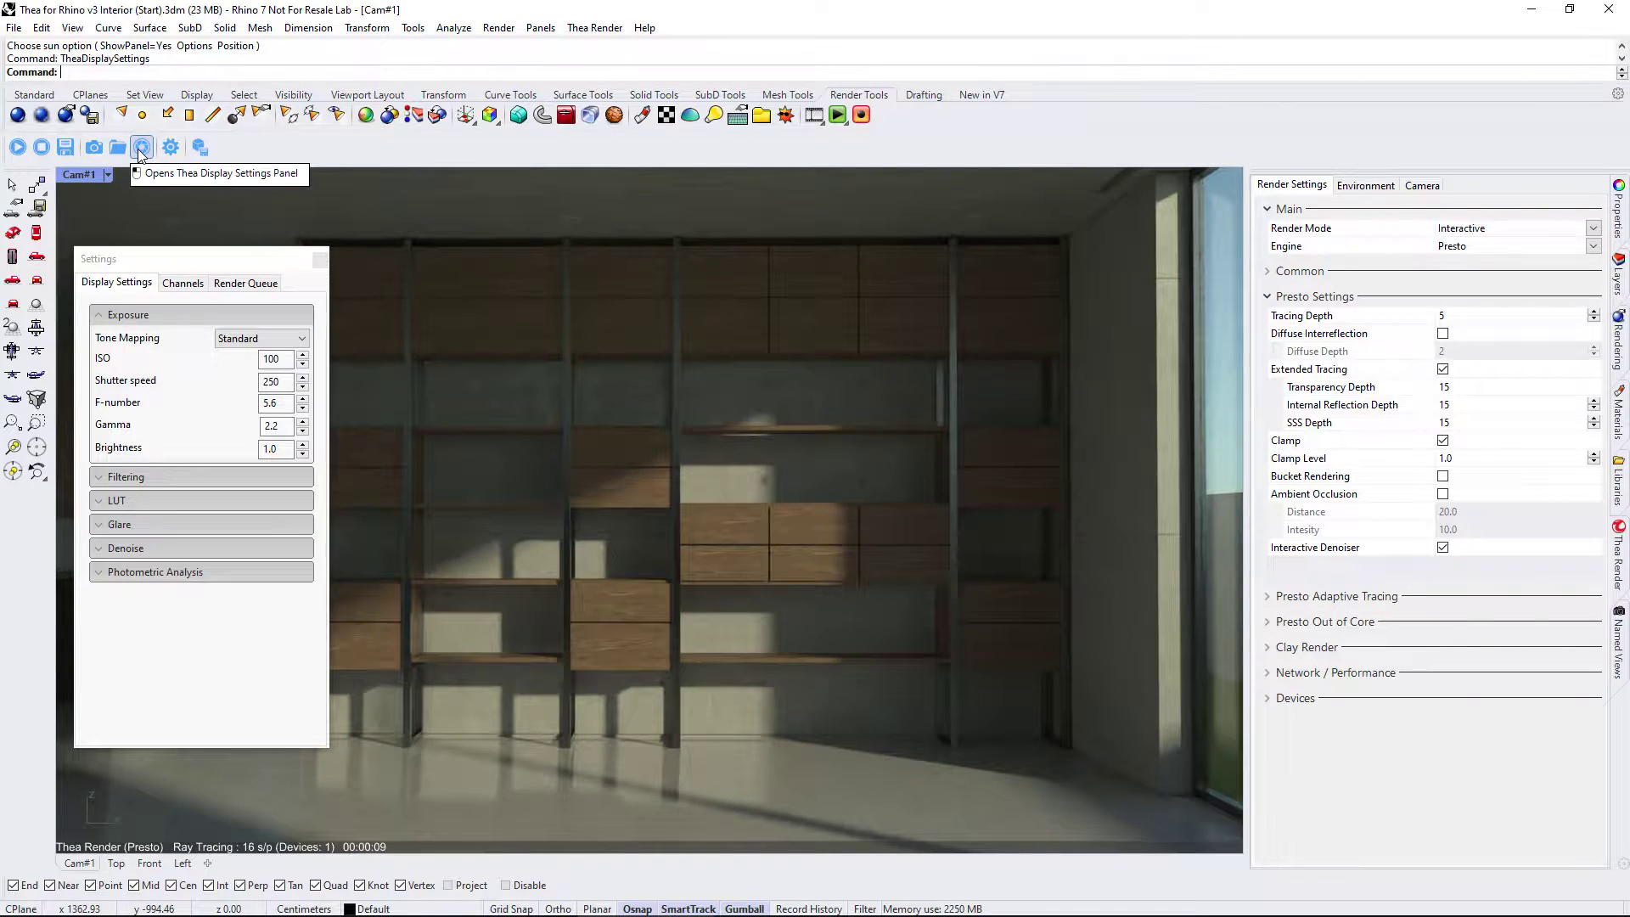
pyautogui.click(159, 503)
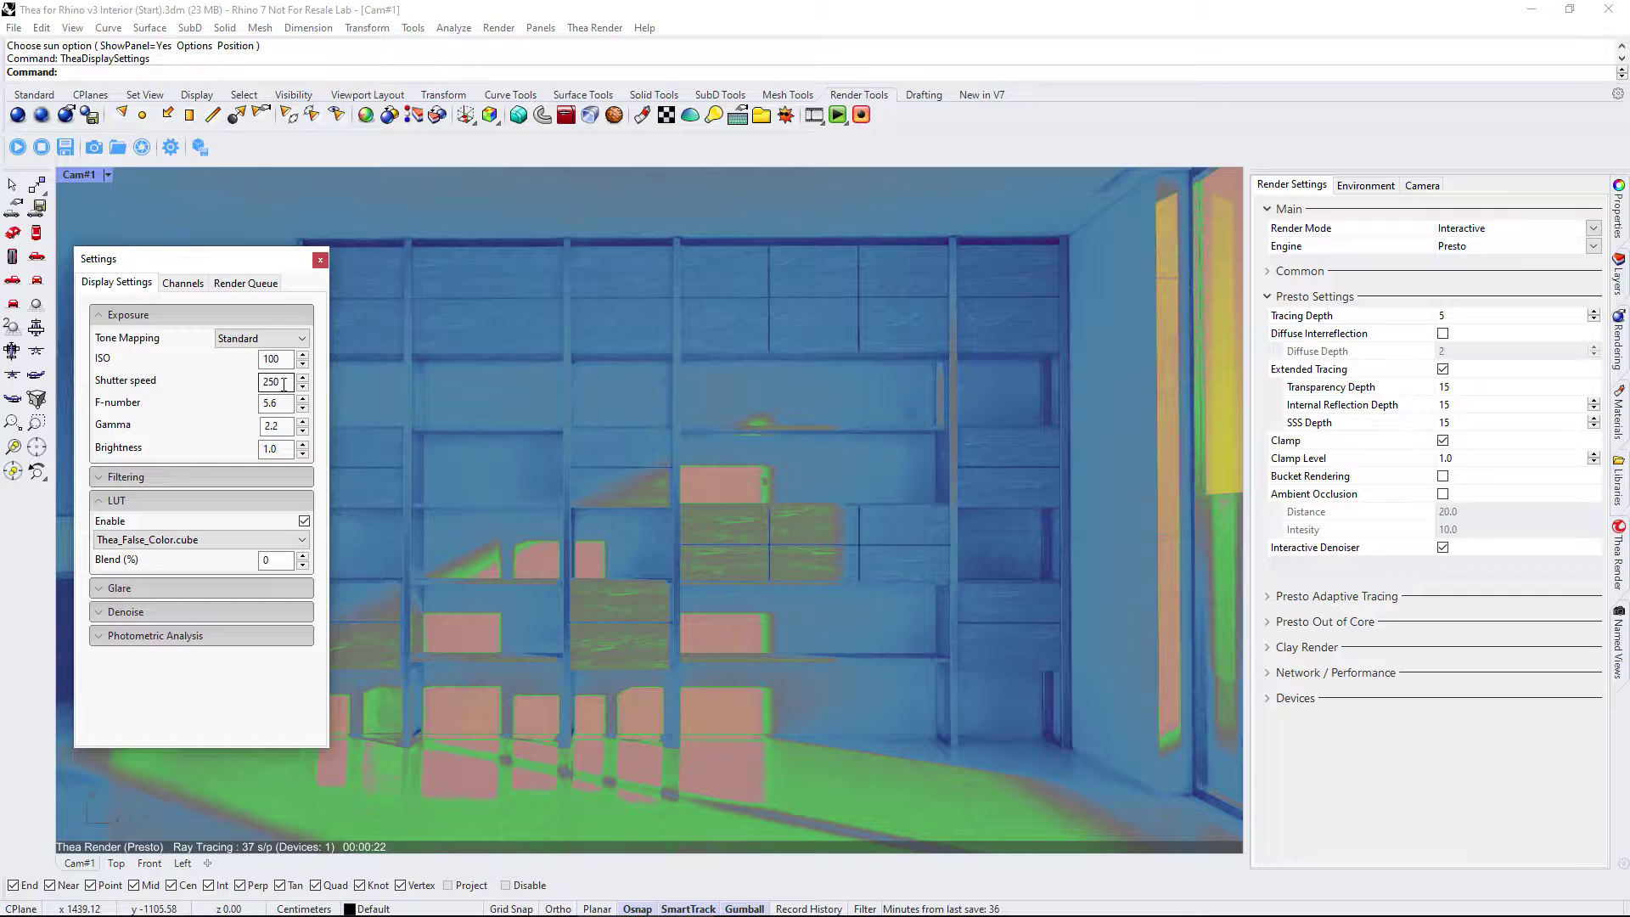
pyautogui.click(288, 339)
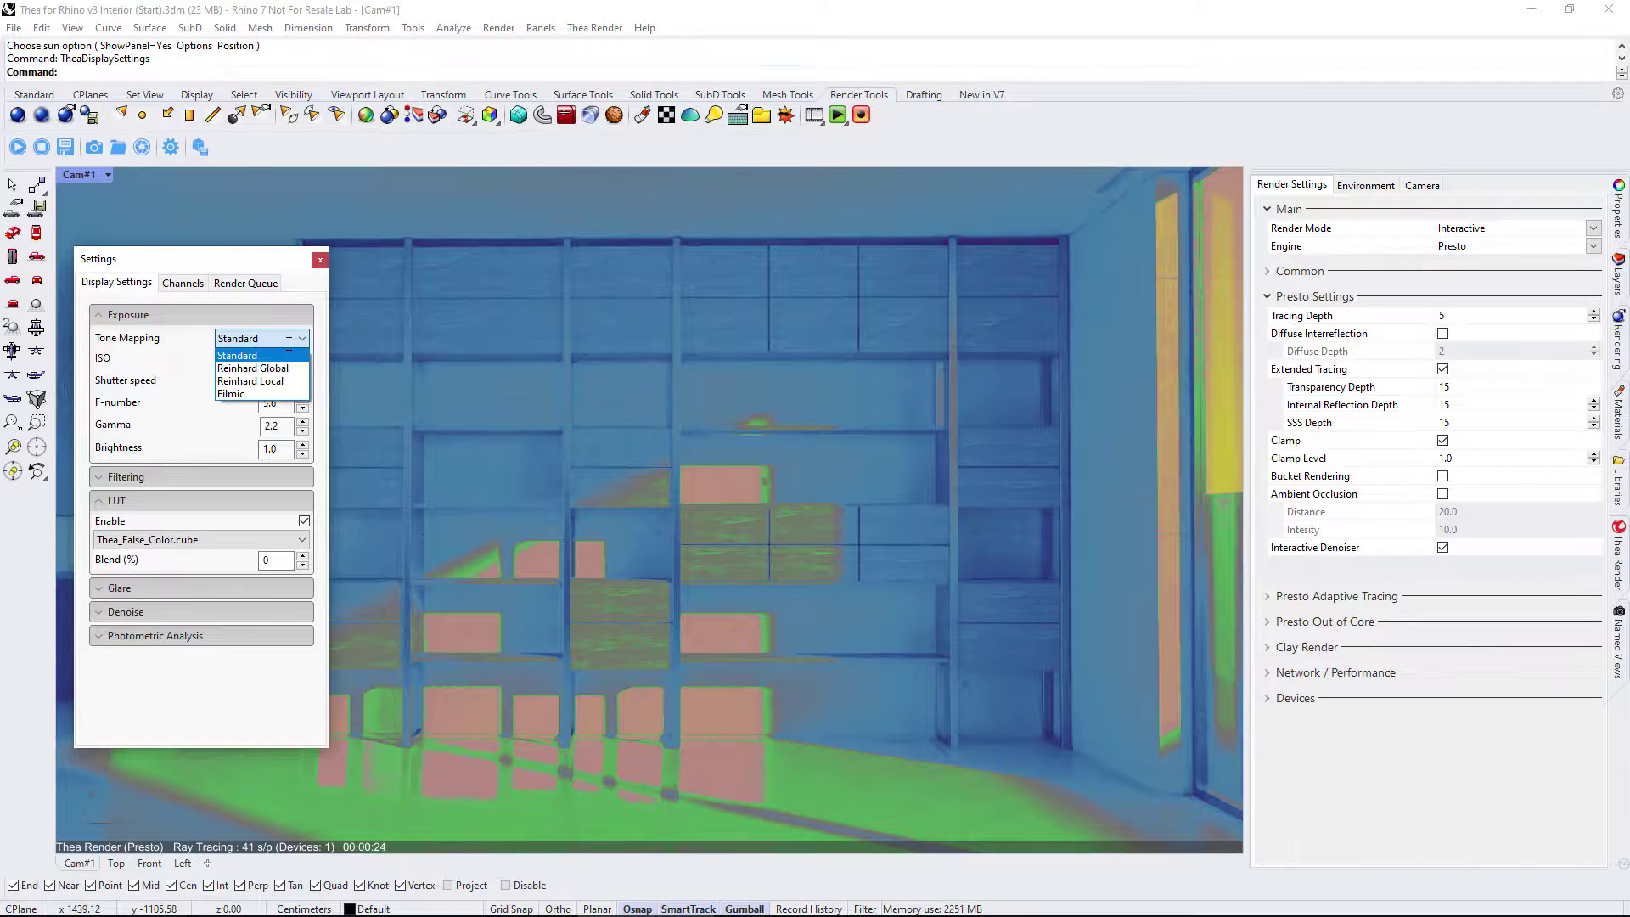
pyautogui.click(262, 395)
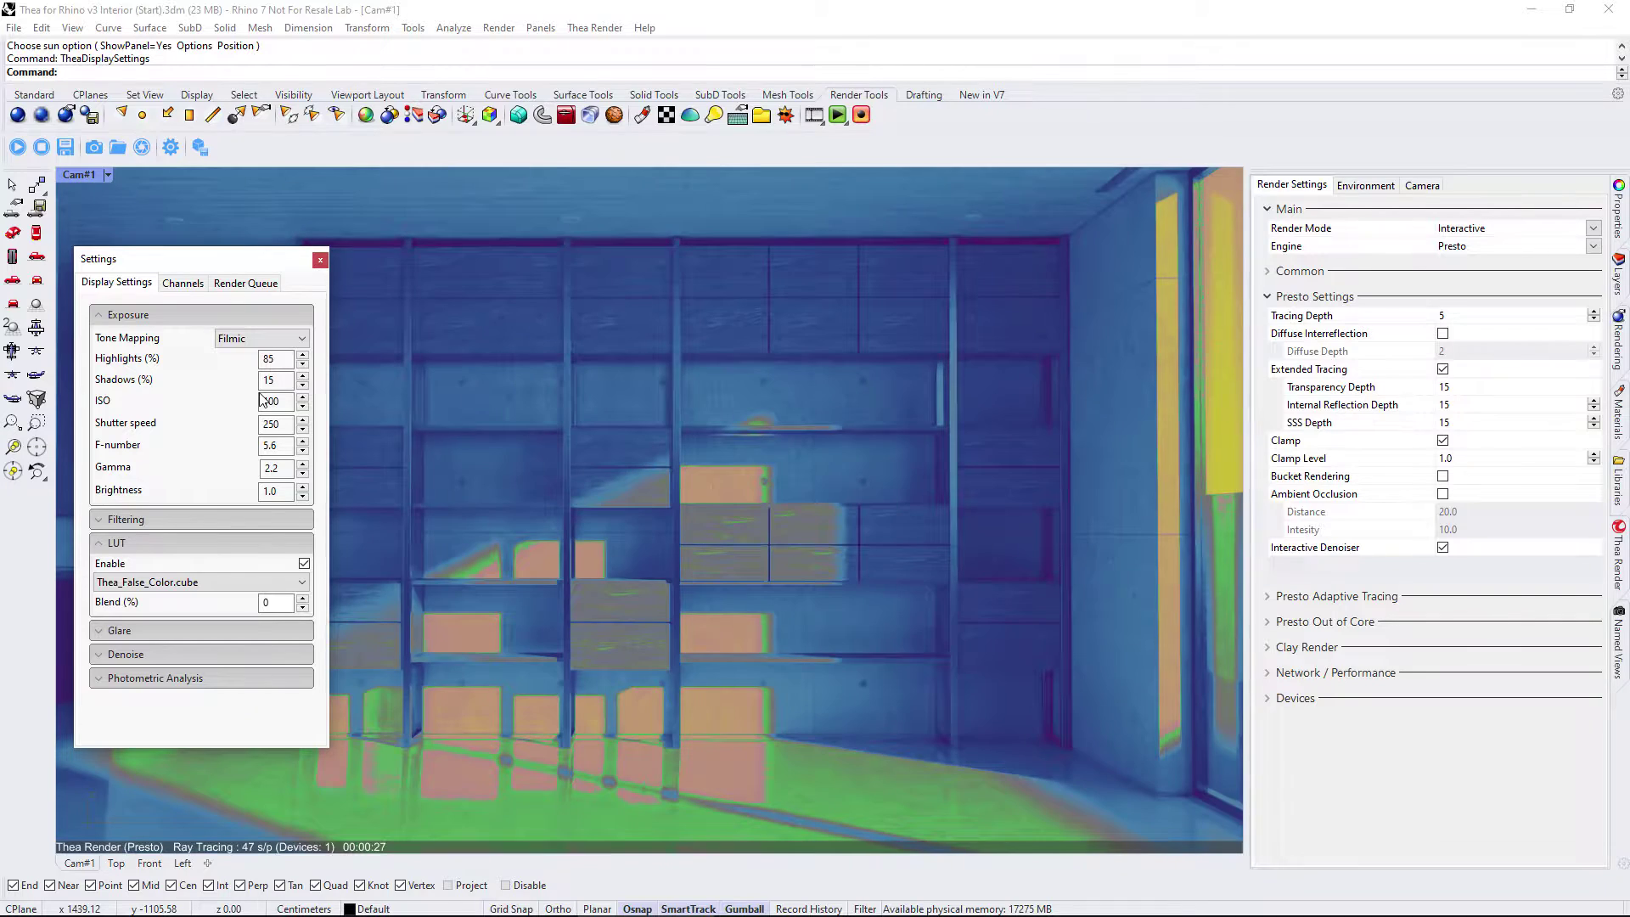
# - Set Shadows to 5%, shutter speed to 180, F-number to 2.8 and Highlights to 45%
pyautogui.moveTo(289, 381); pyautogui.dragTo(240, 377)
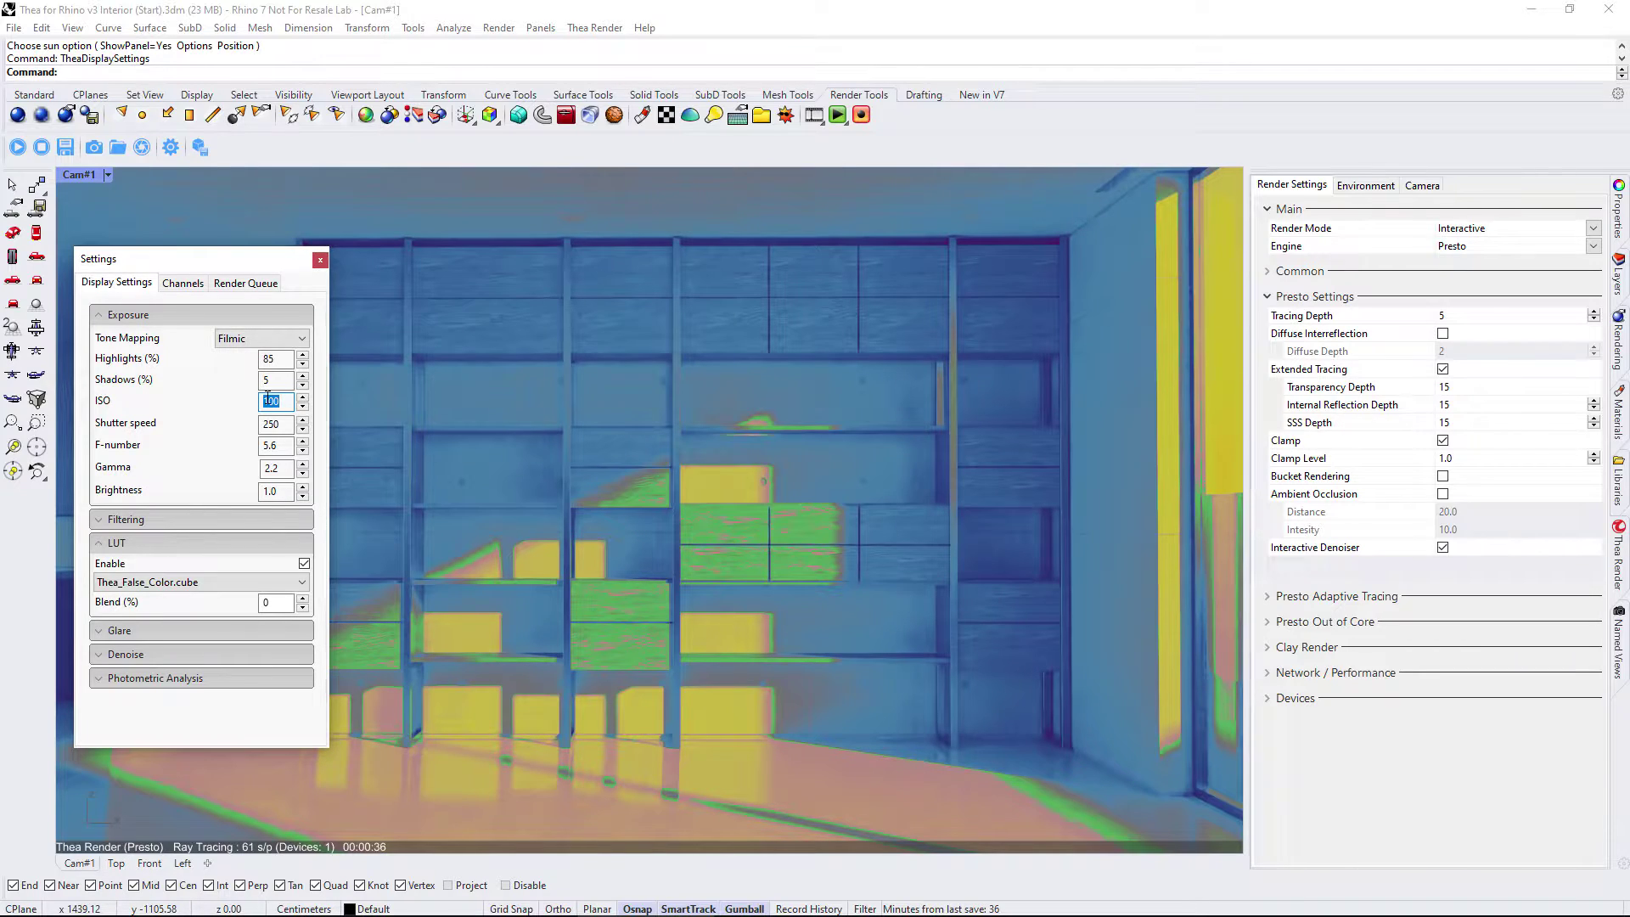
pyautogui.moveTo(283, 424); pyautogui.dragTo(258, 426)
pyautogui.write('180')
pyautogui.moveTo(260, 446); pyautogui.dragTo(285, 445)
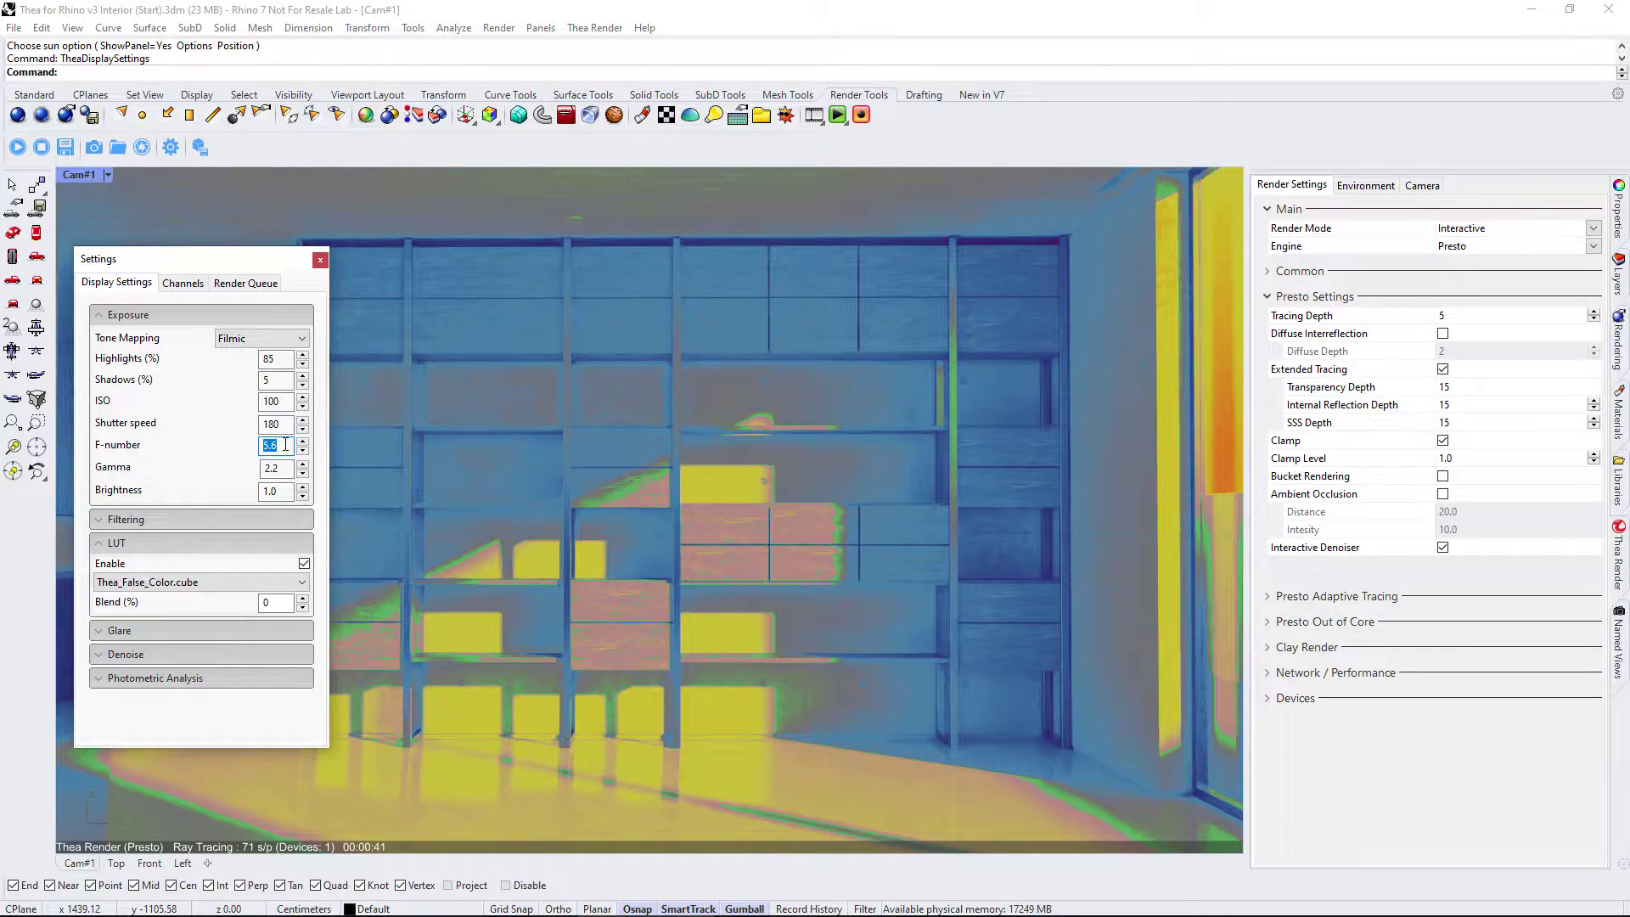
pyautogui.write('2.8')
pyautogui.press('Tab')
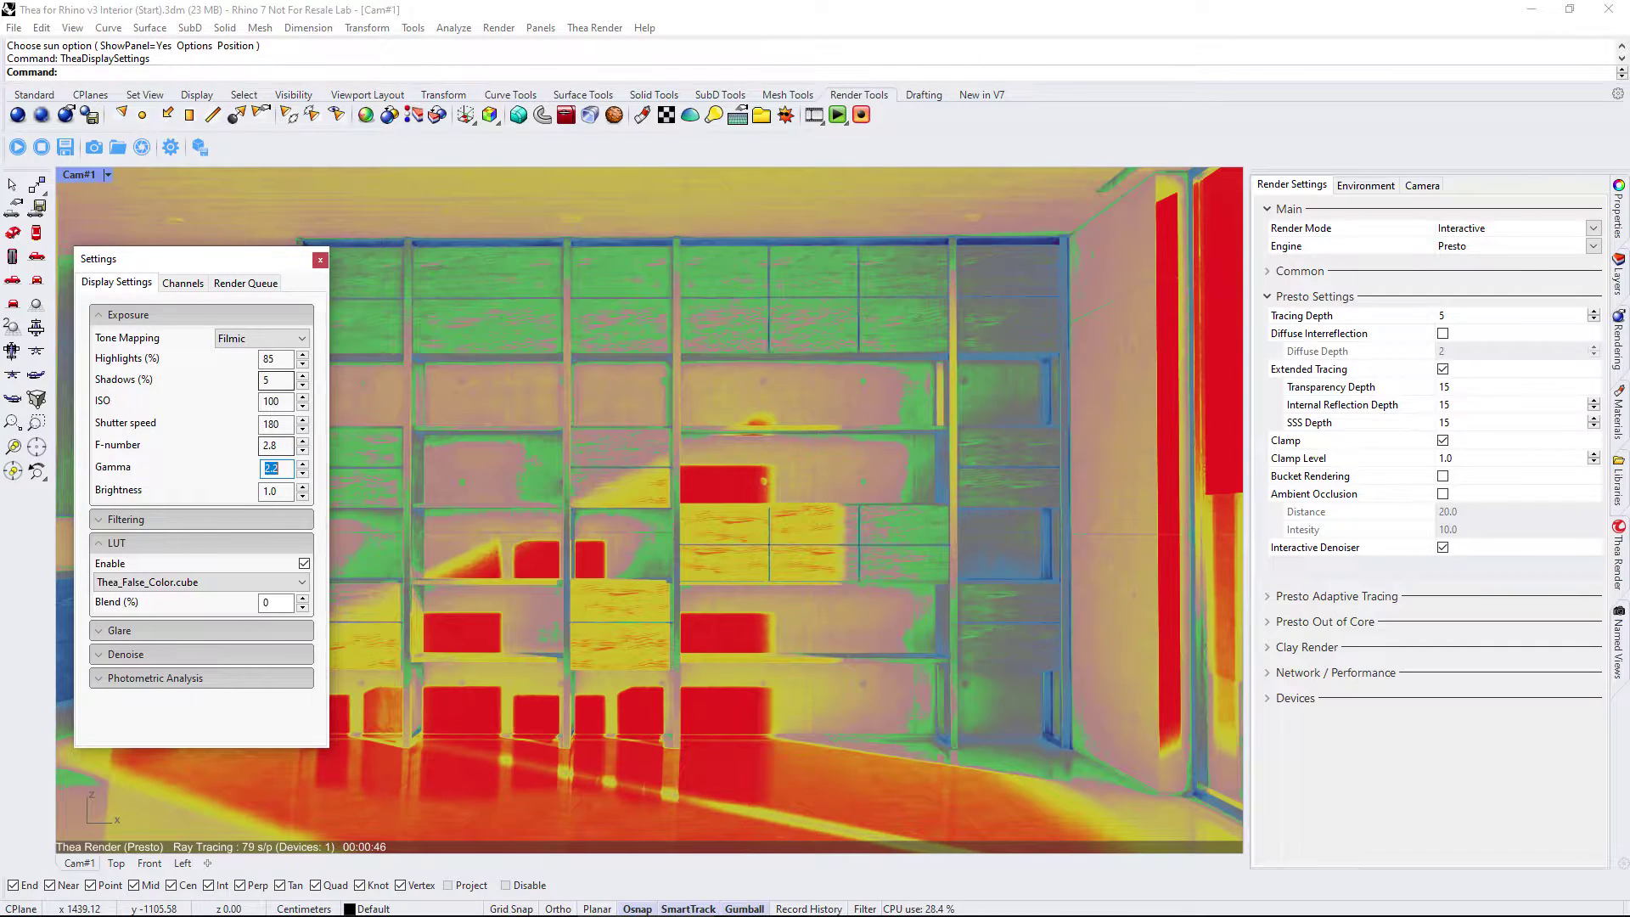
pyautogui.moveTo(261, 359); pyautogui.dragTo(278, 359)
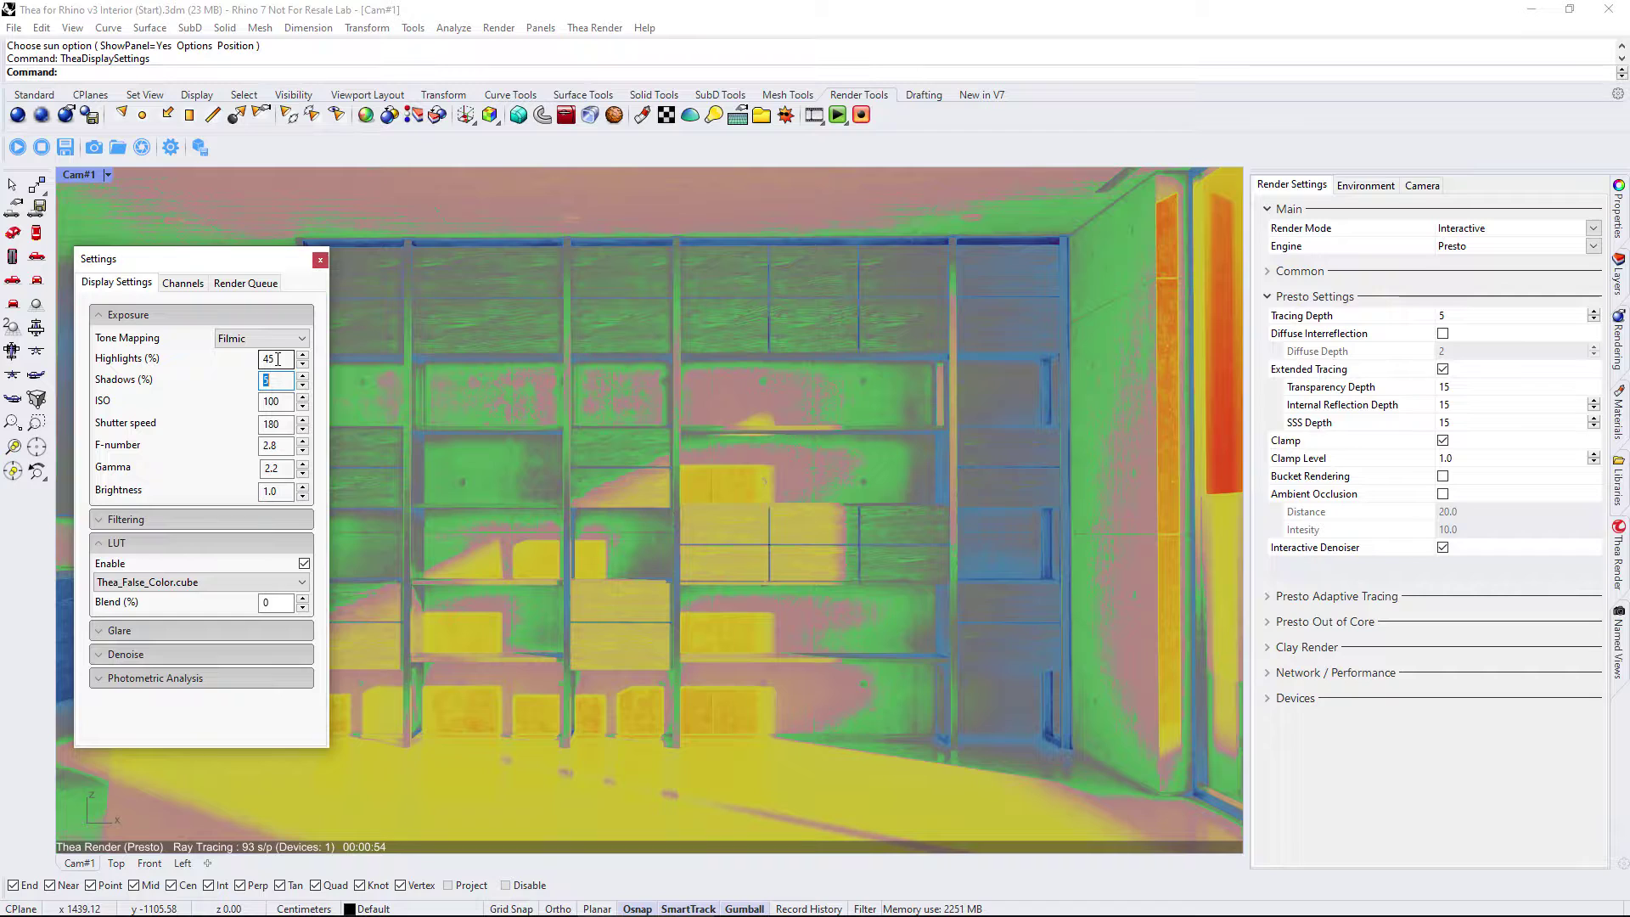
# - Turn off the false-colour LUT preview and place the DIMENSIVA Accessories transparent drapery in the plan
pyautogui.click(304, 564)
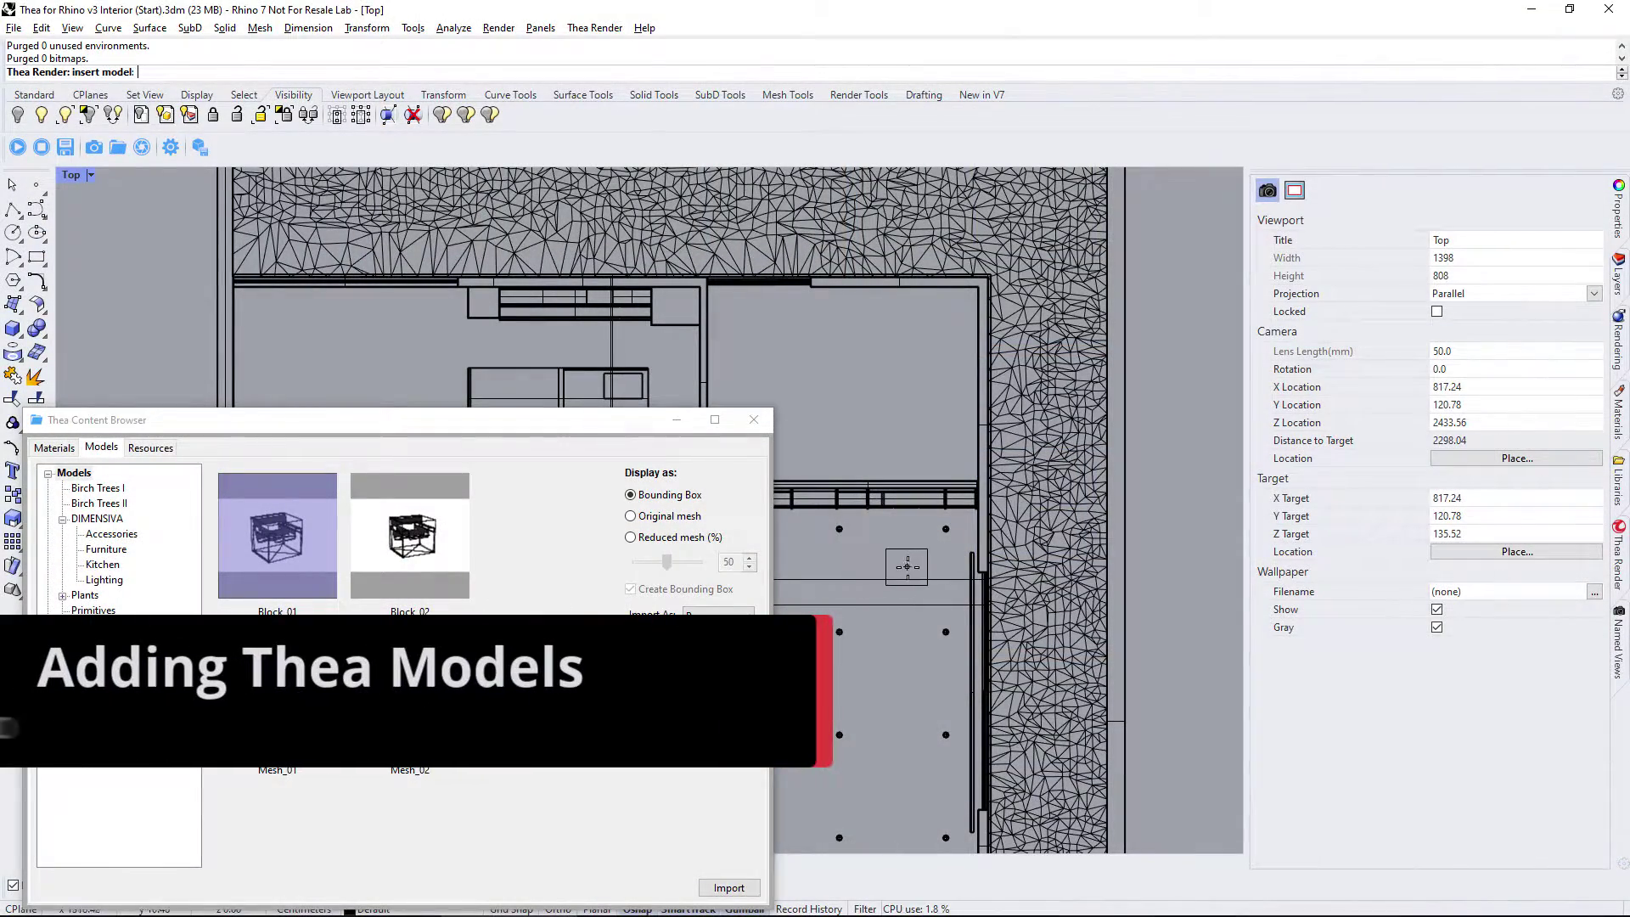
pyautogui.click(100, 519)
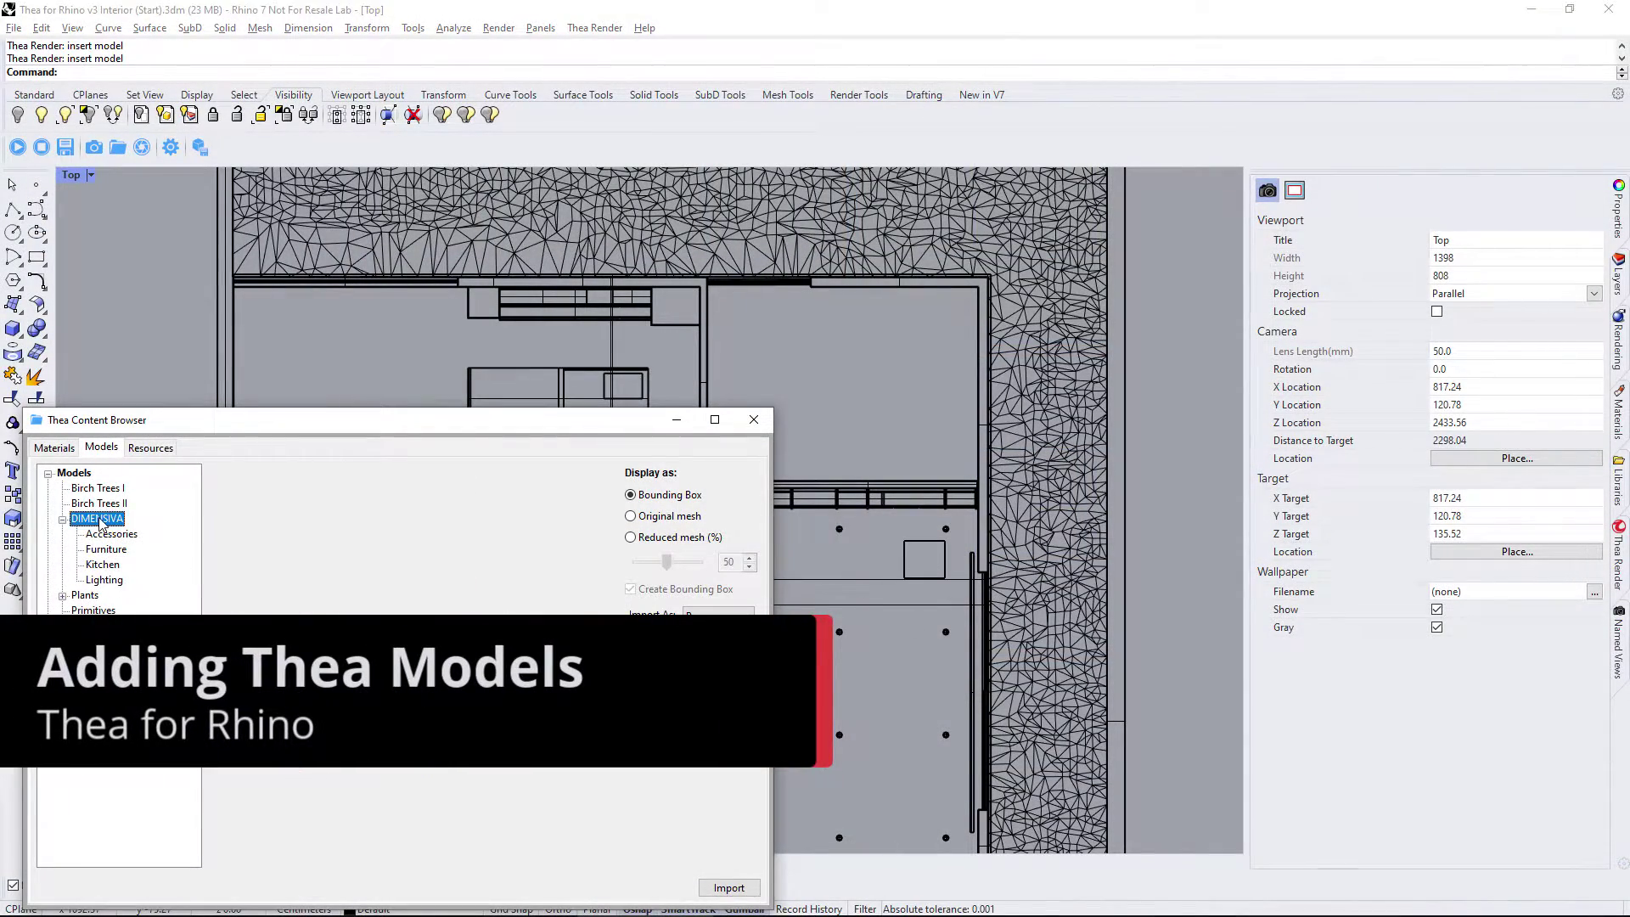
pyautogui.click(117, 535)
pyautogui.moveTo(261, 540); pyautogui.dragTo(972, 599)
pyautogui.scroll(3, 896, 679)
pyautogui.moveTo(989, 544); pyautogui.dragTo(990, 496)
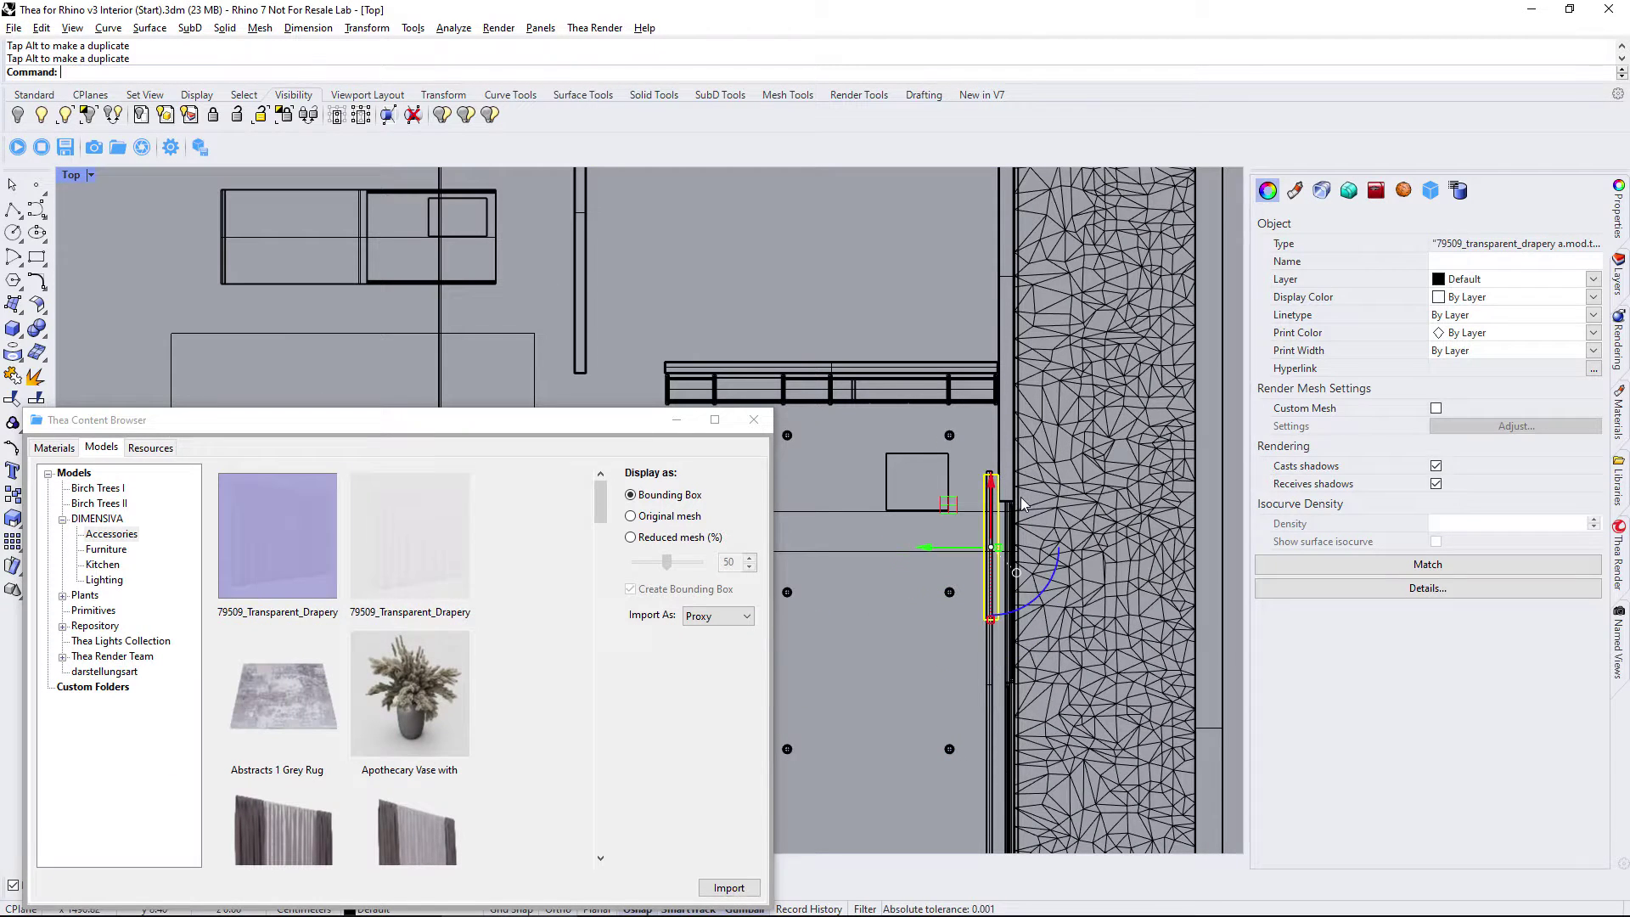
# - Drop the Abstracts 1 Grey Rug into the plan and shift it upward
pyautogui.moveTo(277, 693); pyautogui.dragTo(863, 521)
pyautogui.click(867, 574)
pyautogui.click(885, 482)
pyautogui.click(111, 551)
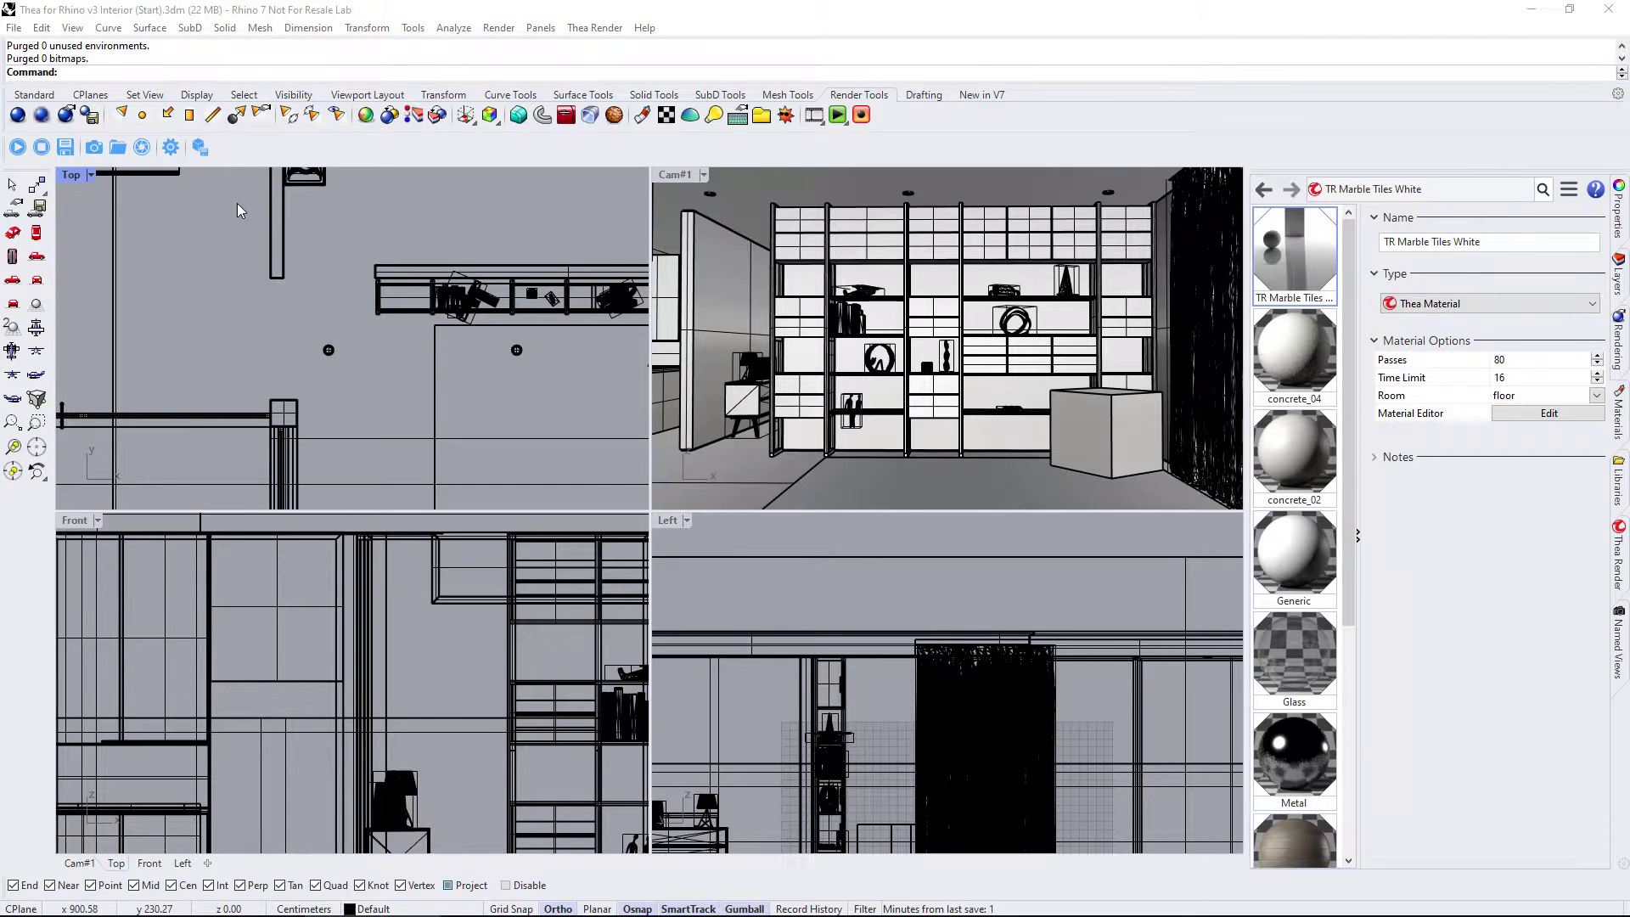
# - Place a spotlight at the round ceiling fixture's centre with its cone radius and end point
pyautogui.click(119, 115)
pyautogui.scroll(6, 332, 349)
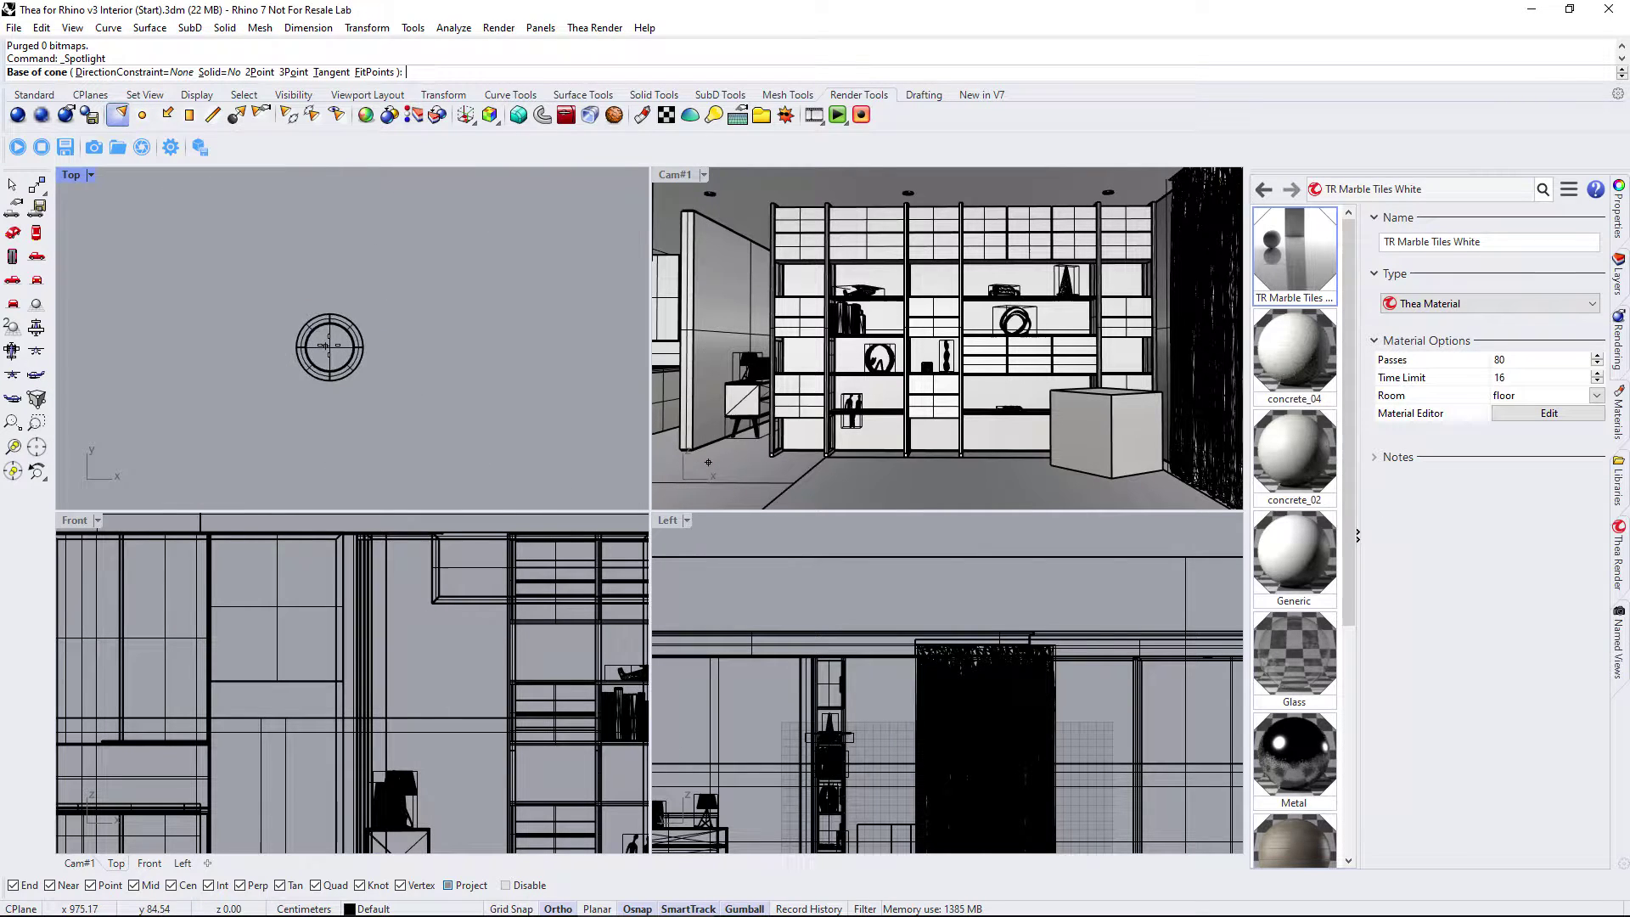
pyautogui.click(330, 352)
pyautogui.scroll(-8, 413, 353)
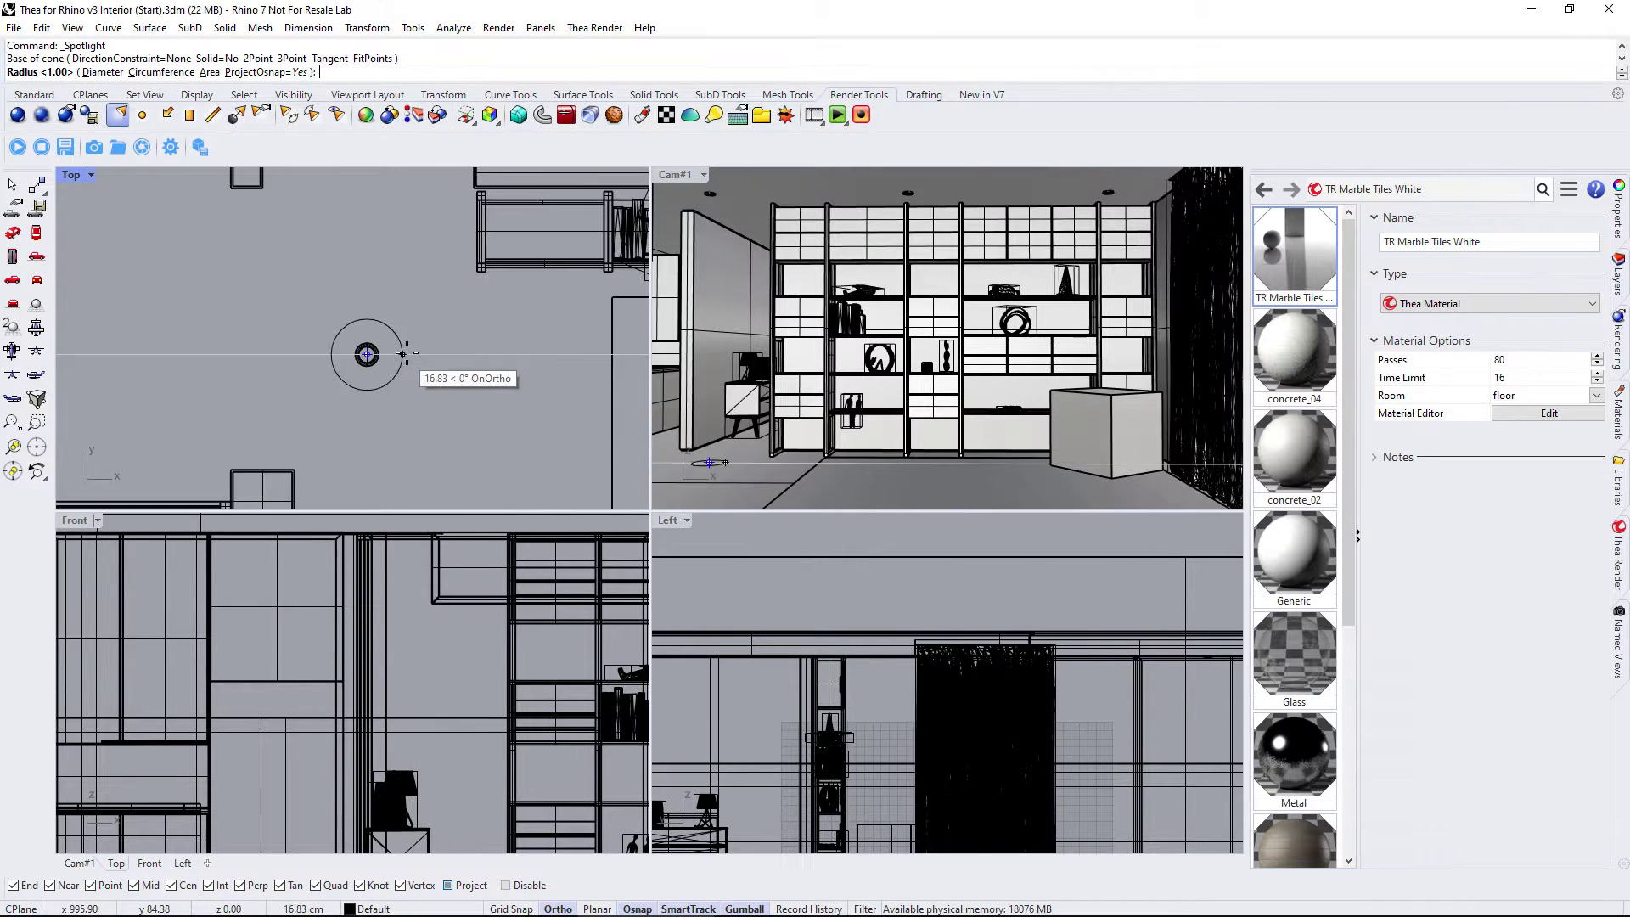
pyautogui.click(454, 353)
pyautogui.moveTo(456, 664); pyautogui.dragTo(414, 622, button='right')
pyautogui.click(414, 622)
# - Raise the spotlight toward the ceiling and adjust its beam radius
pyautogui.scroll(4, 411, 622)
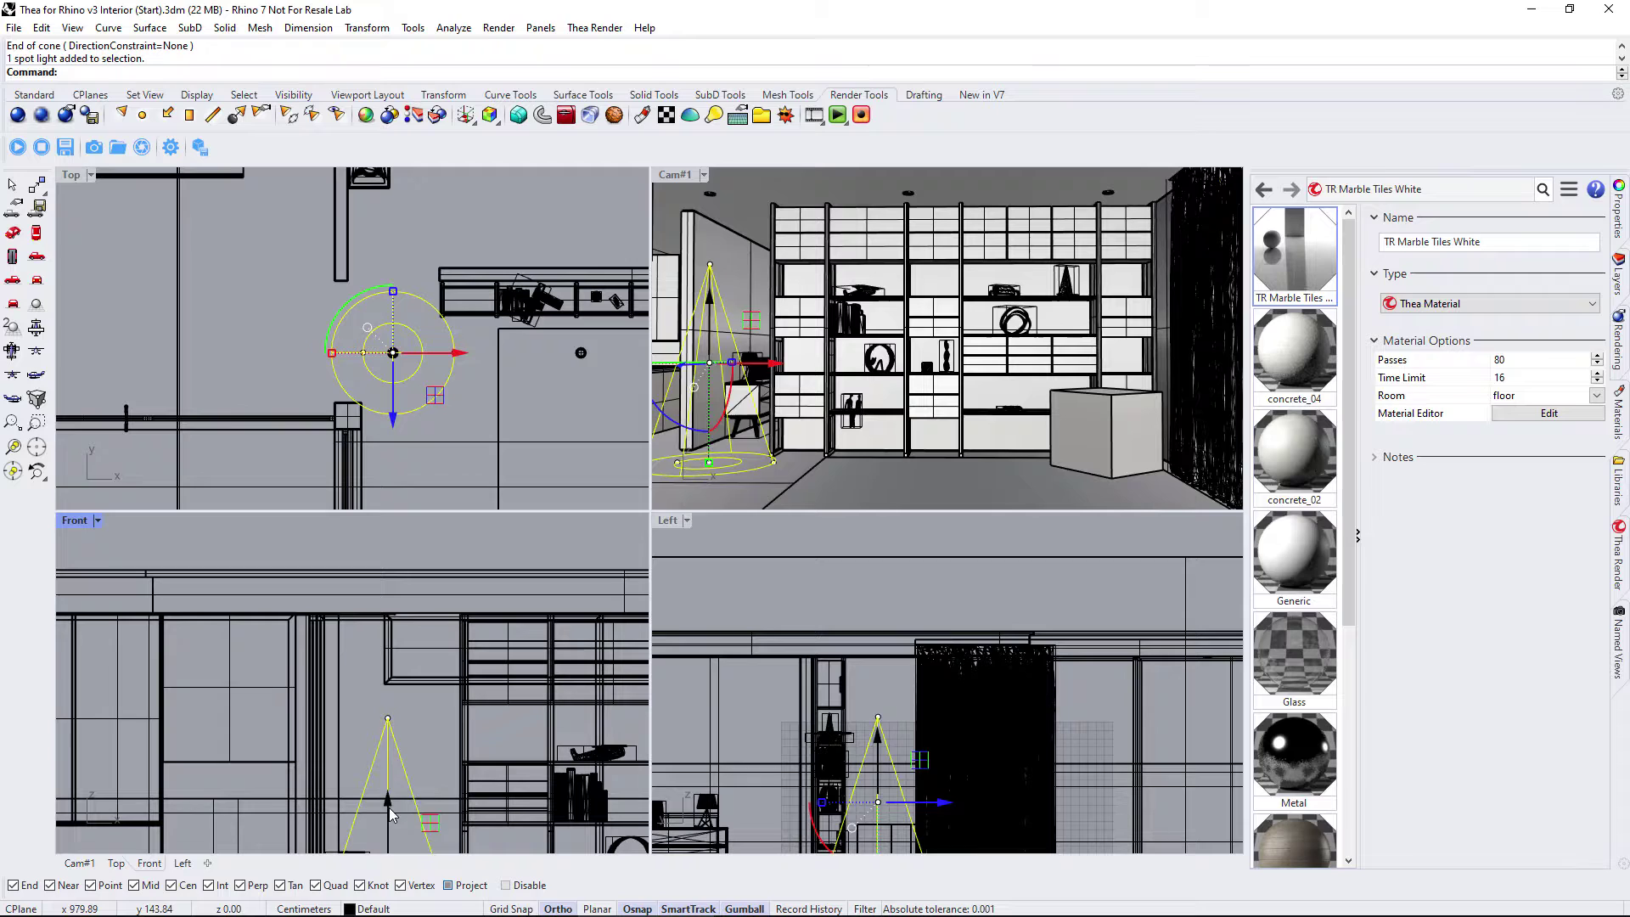
pyautogui.moveTo(399, 637)
pyautogui.mouseDown()
pyautogui.moveTo(384, 735)
pyautogui.moveTo(382, 646)
pyautogui.mouseUp()
pyautogui.scroll(4, 385, 735)
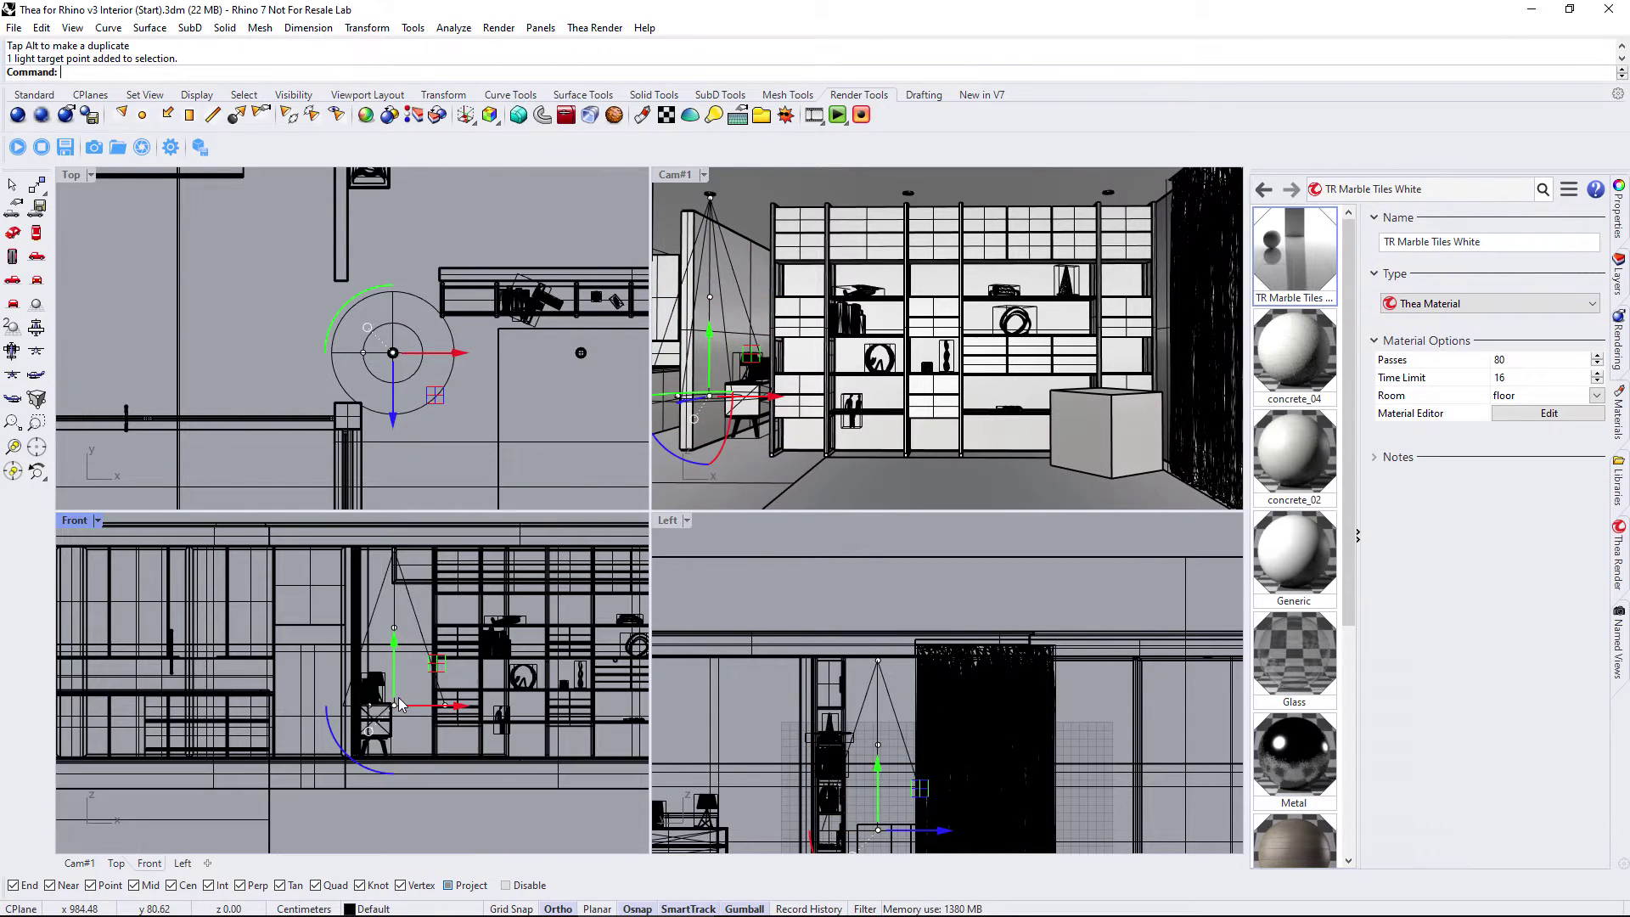
pyautogui.scroll(-4, 382, 645)
pyautogui.scroll(4, 349, 374)
pyautogui.moveTo(422, 374)
pyautogui.mouseDown()
pyautogui.moveTo(464, 379)
pyautogui.moveTo(450, 370)
pyautogui.mouseUp()
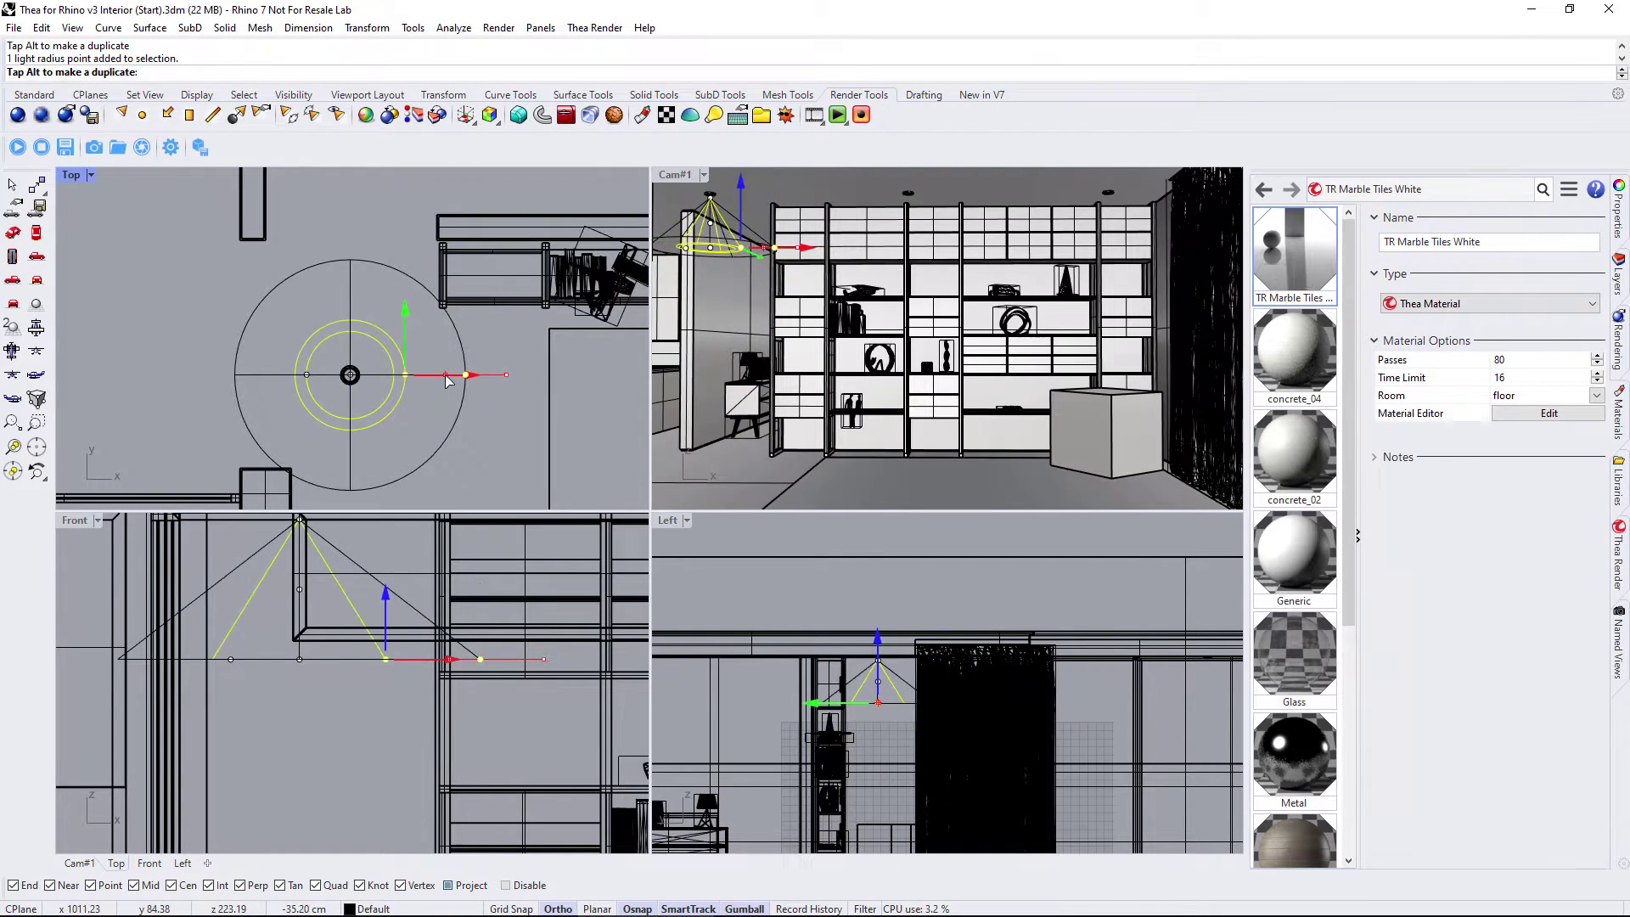
pyautogui.press('Escape')
pyautogui.scroll(-3, 450, 369)
pyautogui.moveTo(458, 365); pyautogui.dragTo(280, 287, button='right')
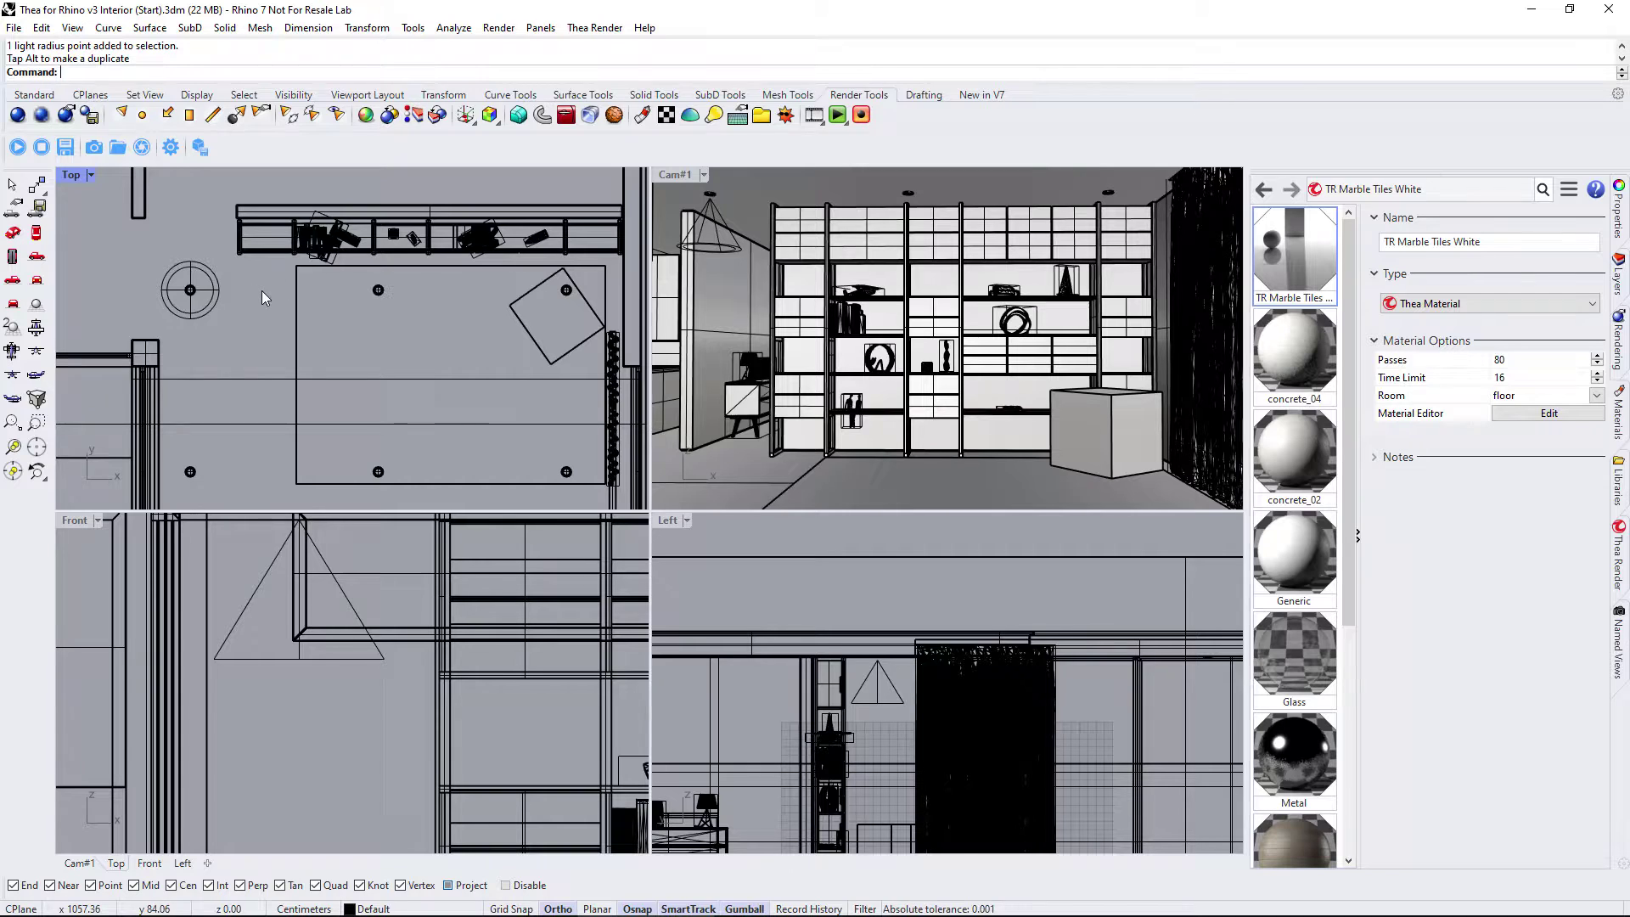
# - Array the spotlight with 3 copies along X and 4 along Y
pyautogui.write('array')
pyautogui.press('Return')
pyautogui.scroll(4, 204, 278)
pyautogui.click(220, 272)
pyautogui.press('Return')
pyautogui.scroll(-3, 219, 272)
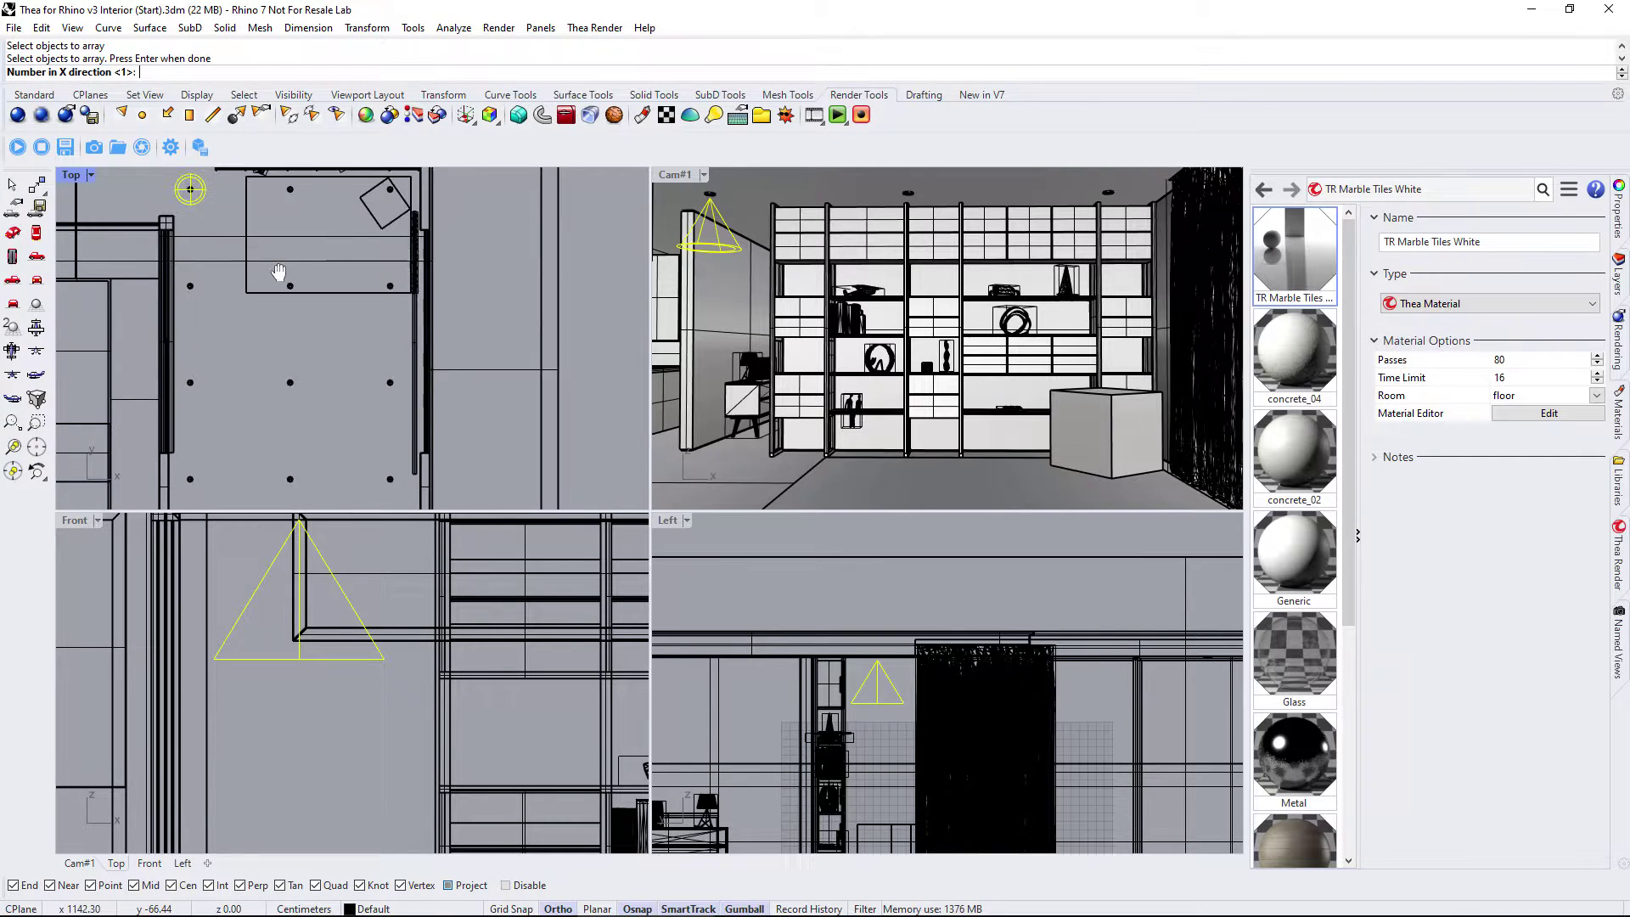
pyautogui.write('3')
pyautogui.press('Return')
pyautogui.write('4')
pyautogui.press('Return')
# - Set the array spacing from the light centre to the opposite corner and accept the 3 by 4 grid
pyautogui.click(221, 272)
pyautogui.scroll(3, 220, 271)
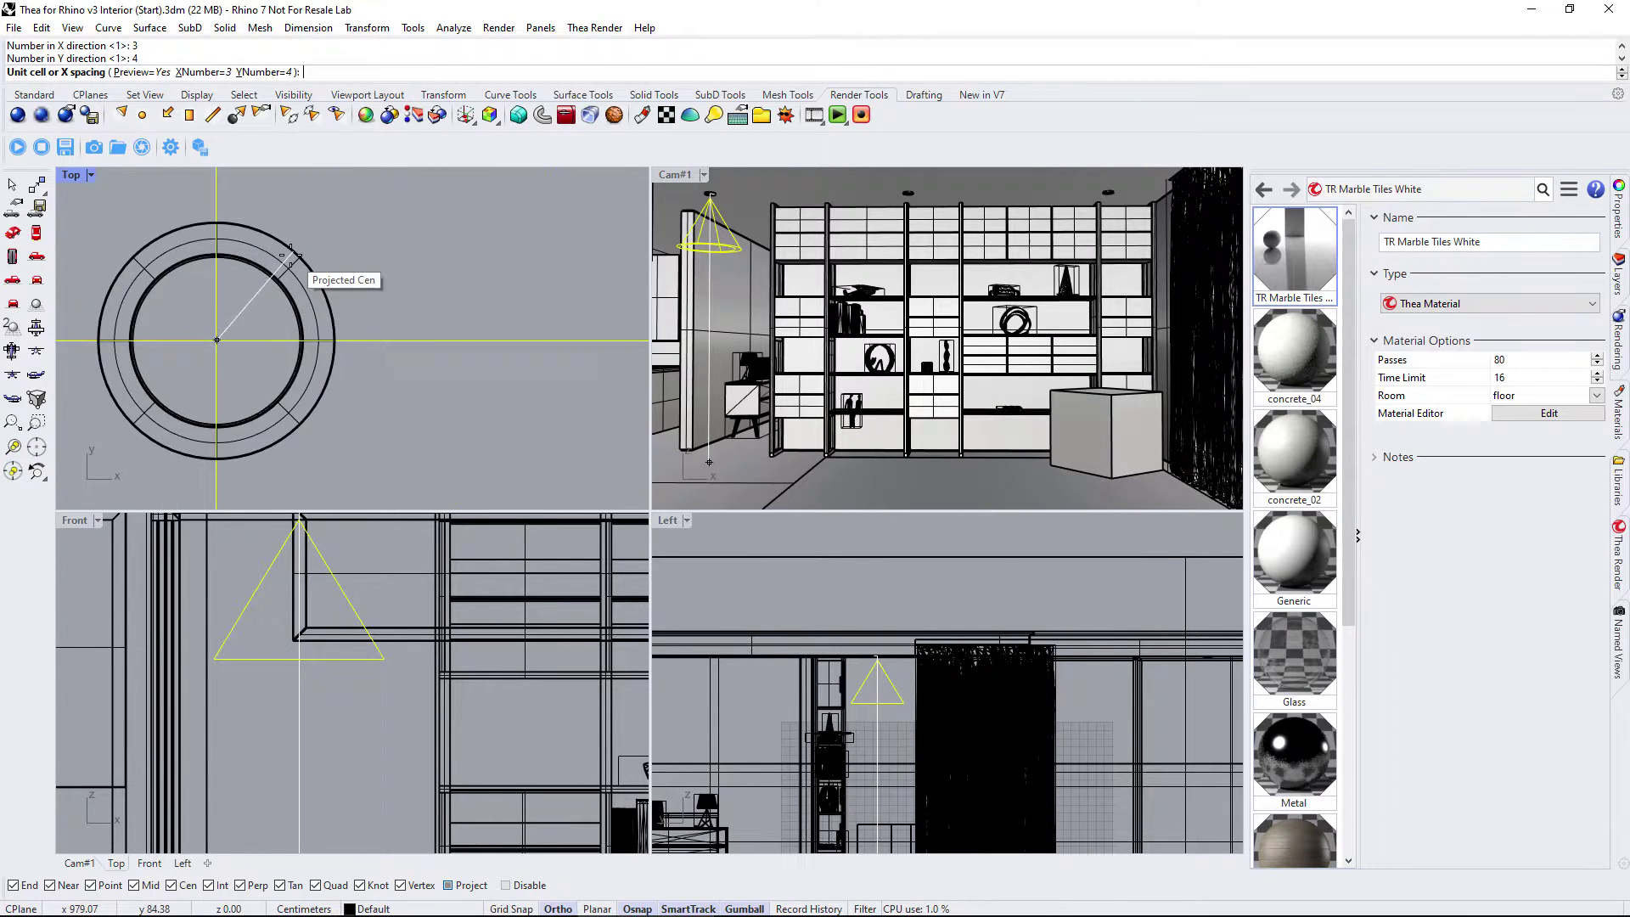
pyautogui.scroll(-5, 289, 259)
pyautogui.scroll(6, 421, 363)
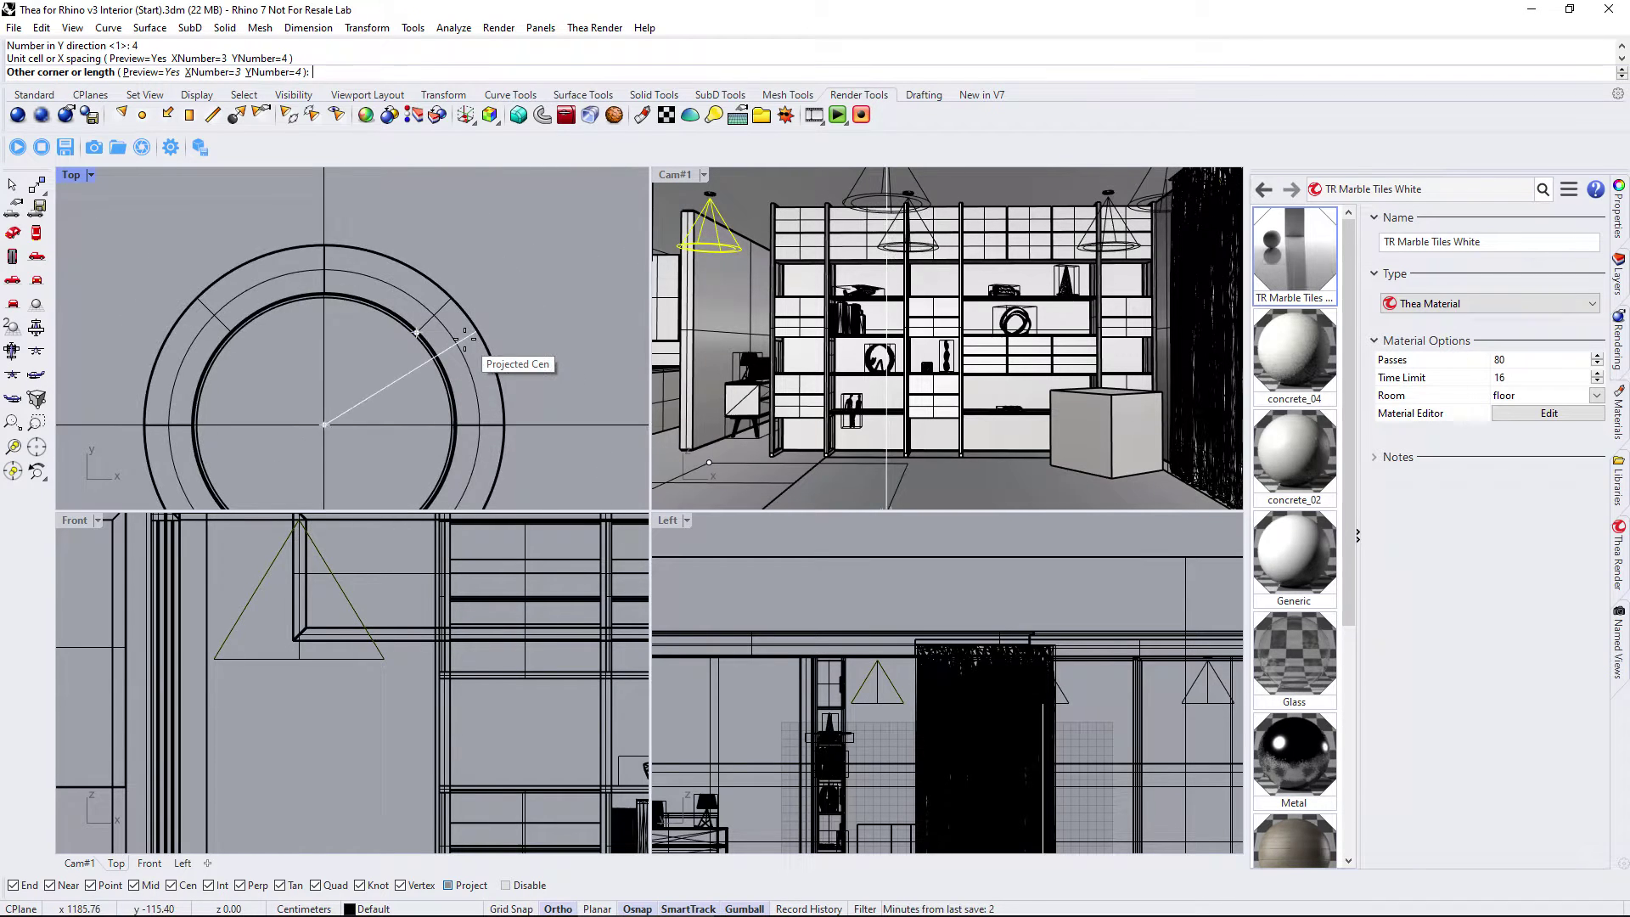
pyautogui.click(421, 365)
pyautogui.scroll(-6, 364, 263)
pyautogui.press('Return')
pyautogui.moveTo(438, 411); pyautogui.dragTo(408, 392, button='right')
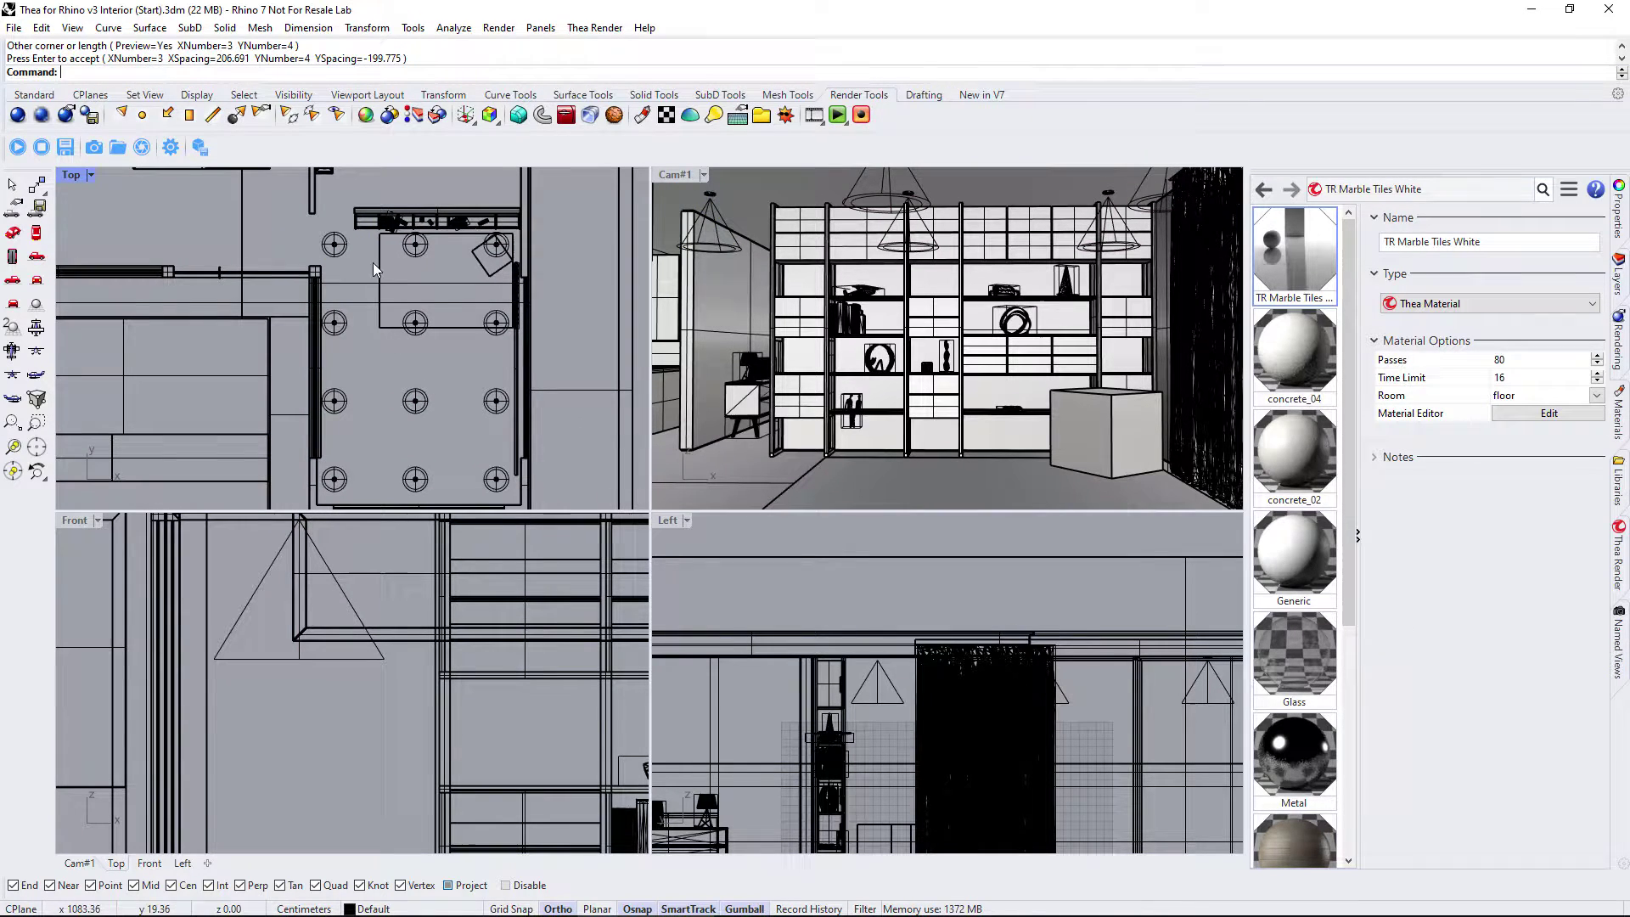
pyautogui.moveTo(357, 197); pyautogui.dragTo(356, 346, button='right')
pyautogui.scroll(8, 356, 347)
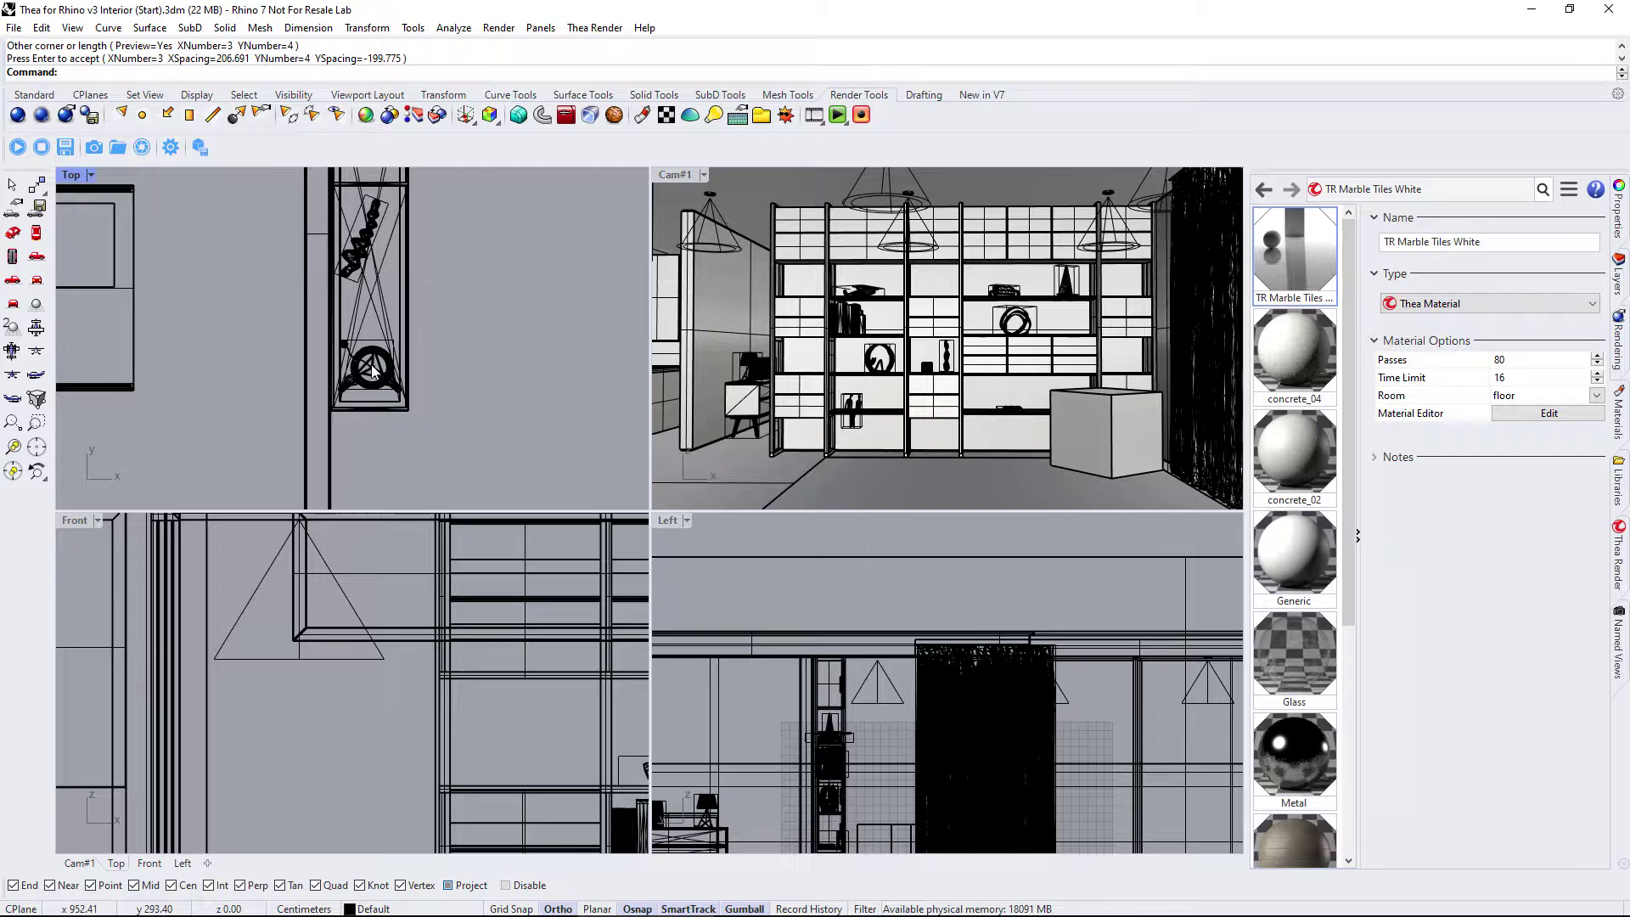
# - Place a point light at the fixture centre and raise it up into the lamp
pyautogui.click(714, 115)
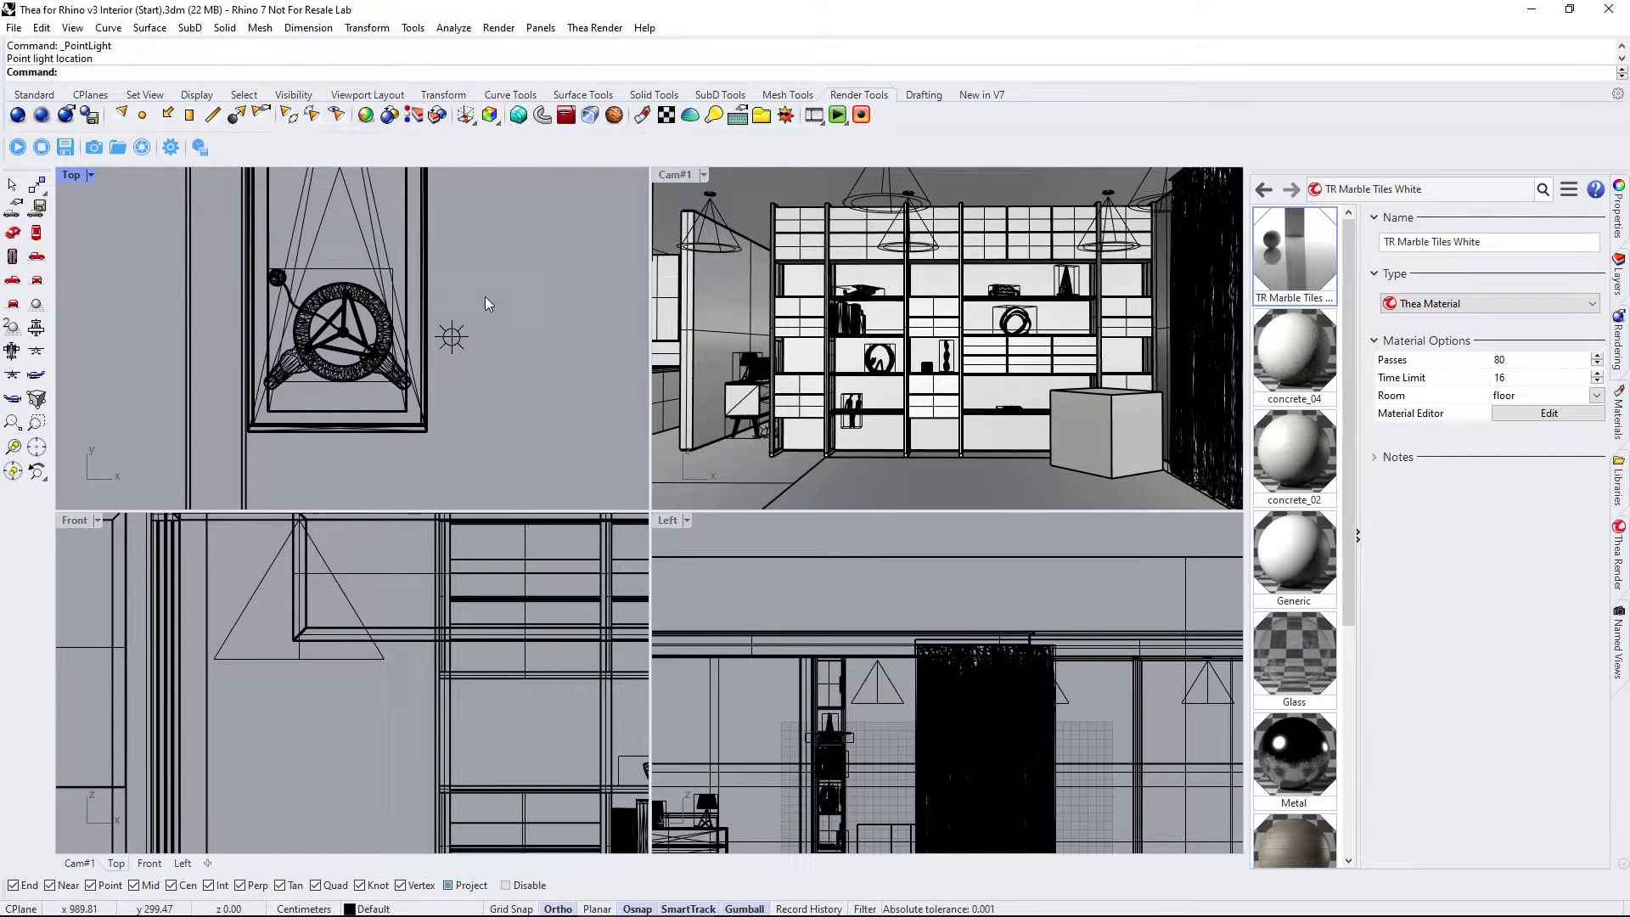
pyautogui.click(342, 338)
pyautogui.scroll(-5, 312, 679)
pyautogui.scroll(8, 309, 728)
pyautogui.moveTo(332, 795); pyautogui.dragTo(373, 574)
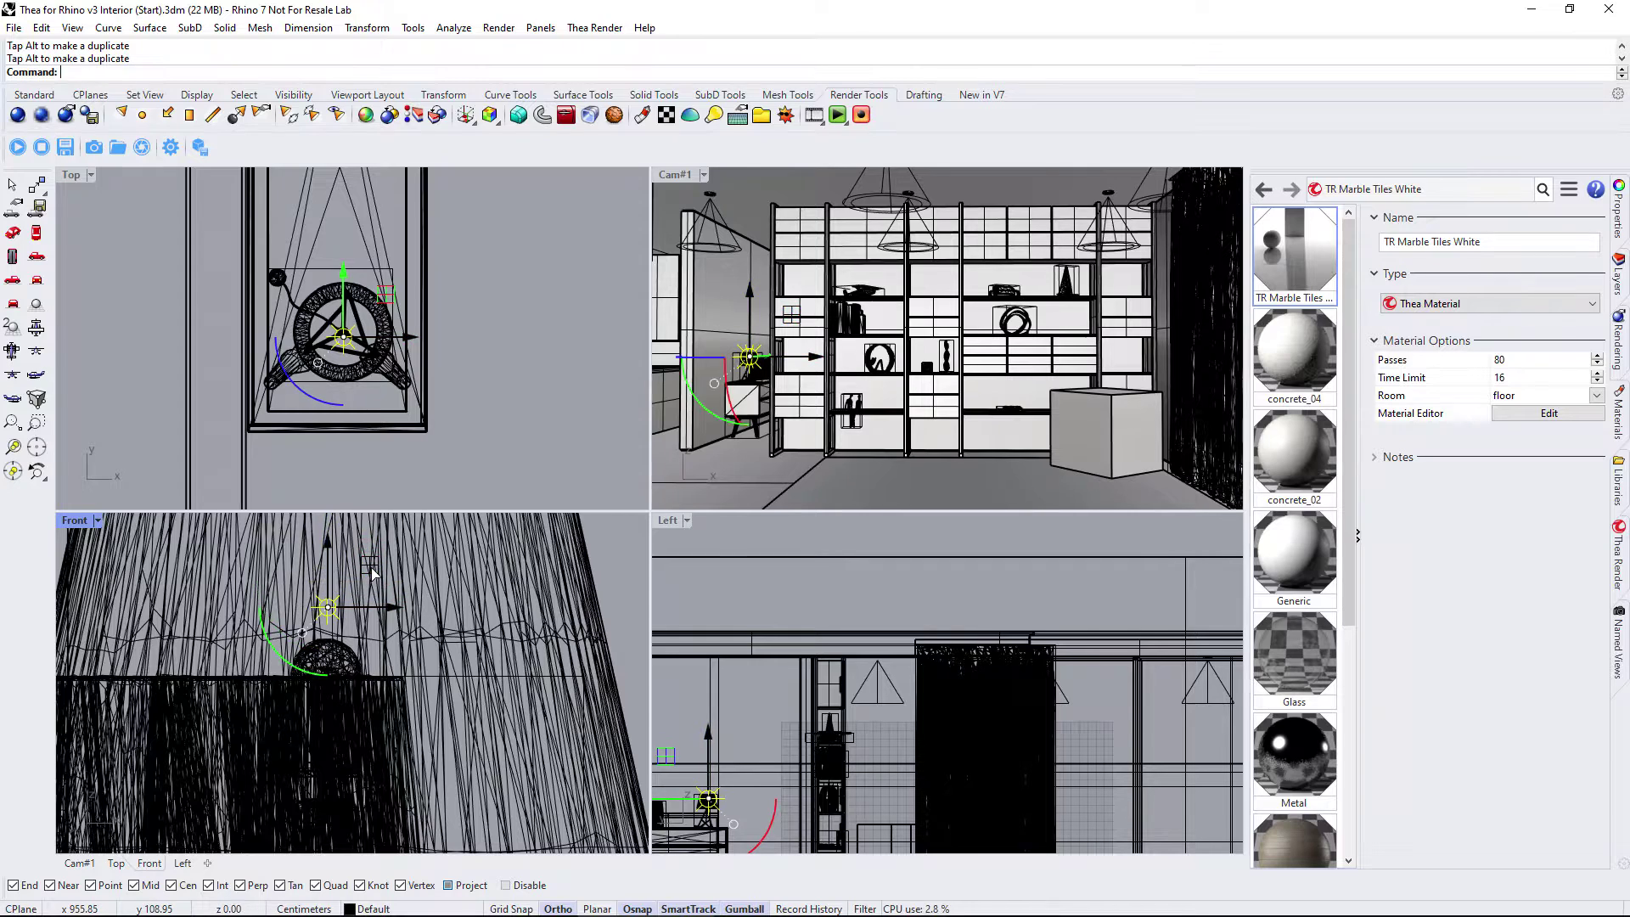
pyautogui.scroll(-5, 372, 574)
pyautogui.press('Escape')
pyautogui.scroll(-2, 934, 679)
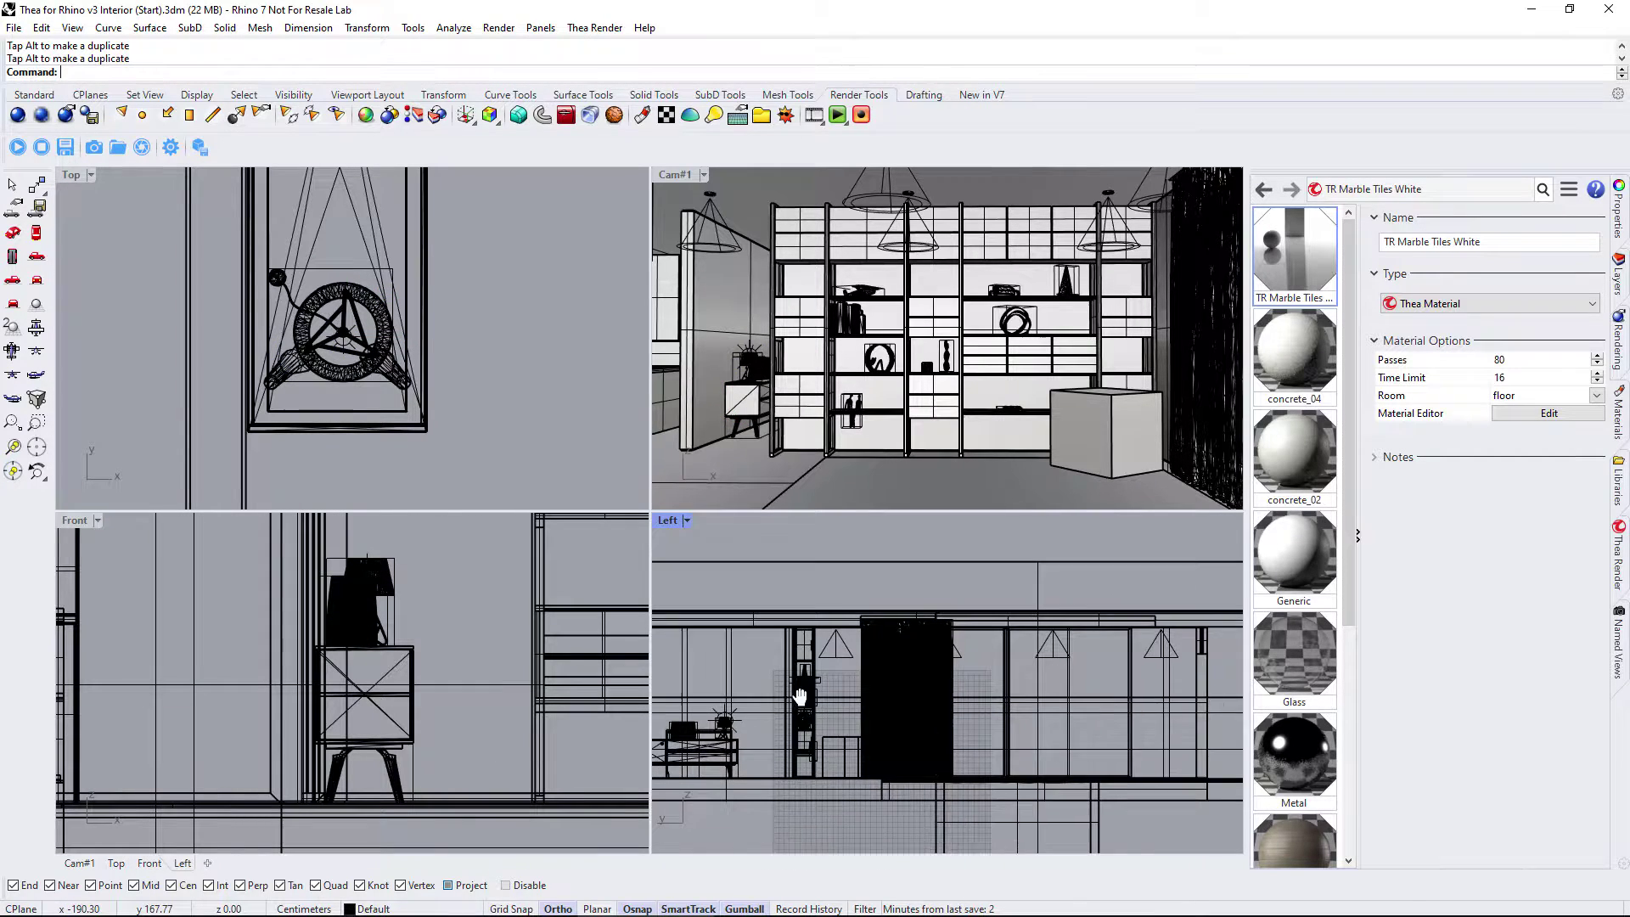
# - Draw a rectangular light by setting its corner, length and width
pyautogui.click(189, 115)
pyautogui.scroll(3, 757, 624)
pyautogui.click(805, 584)
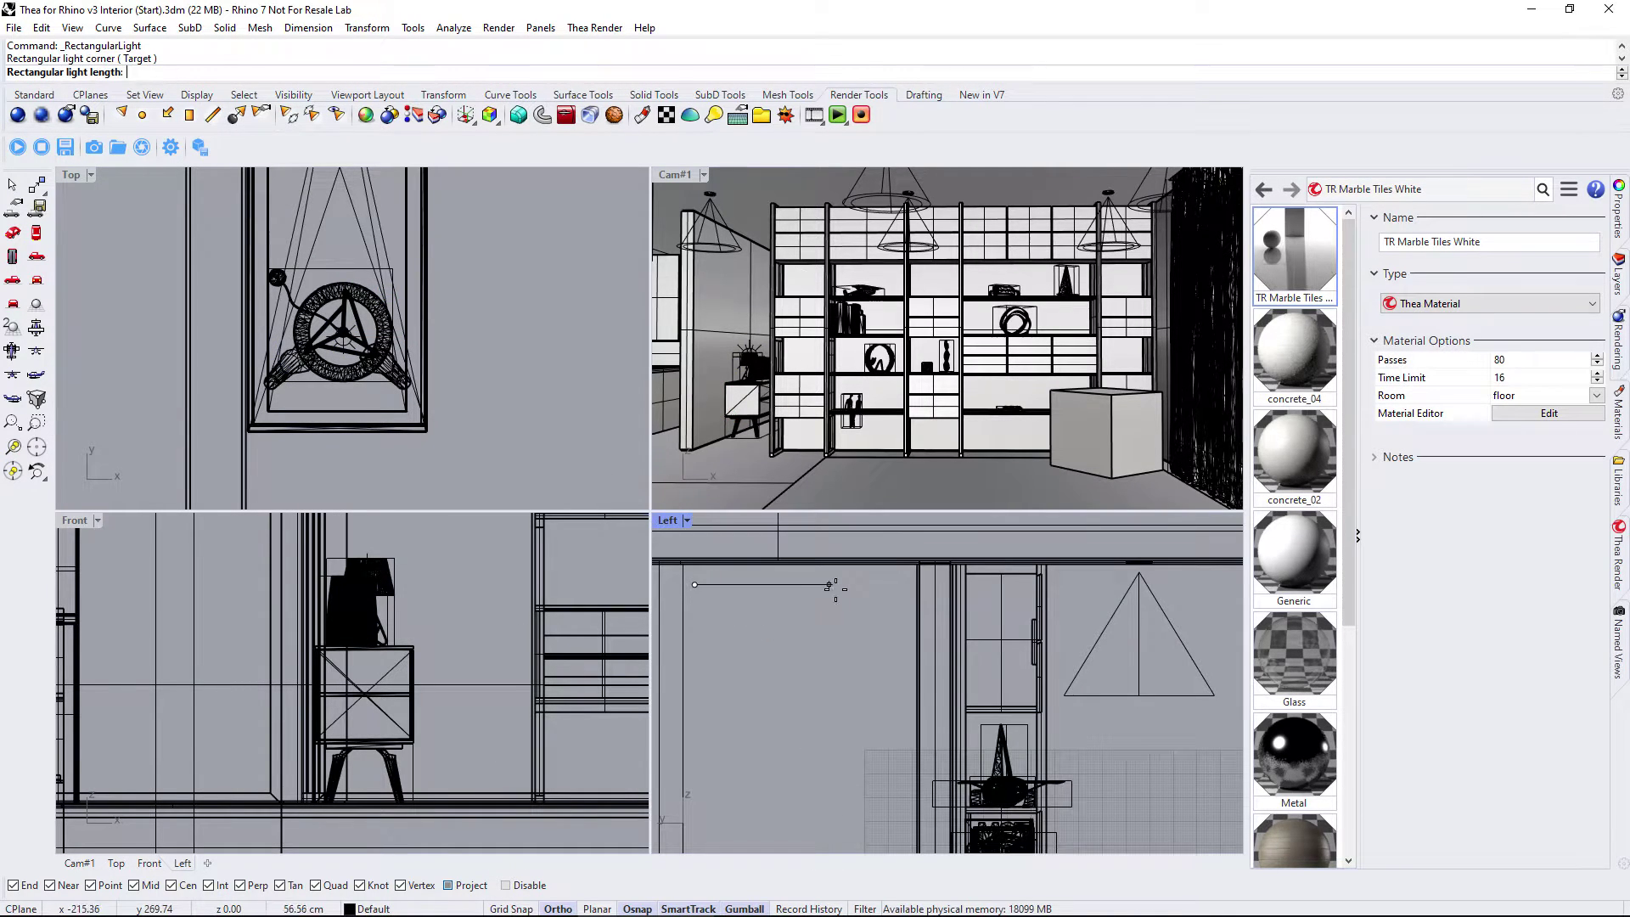
pyautogui.click(892, 585)
pyautogui.click(879, 635)
pyautogui.scroll(3, 879, 635)
pyautogui.scroll(-5, 140, 339)
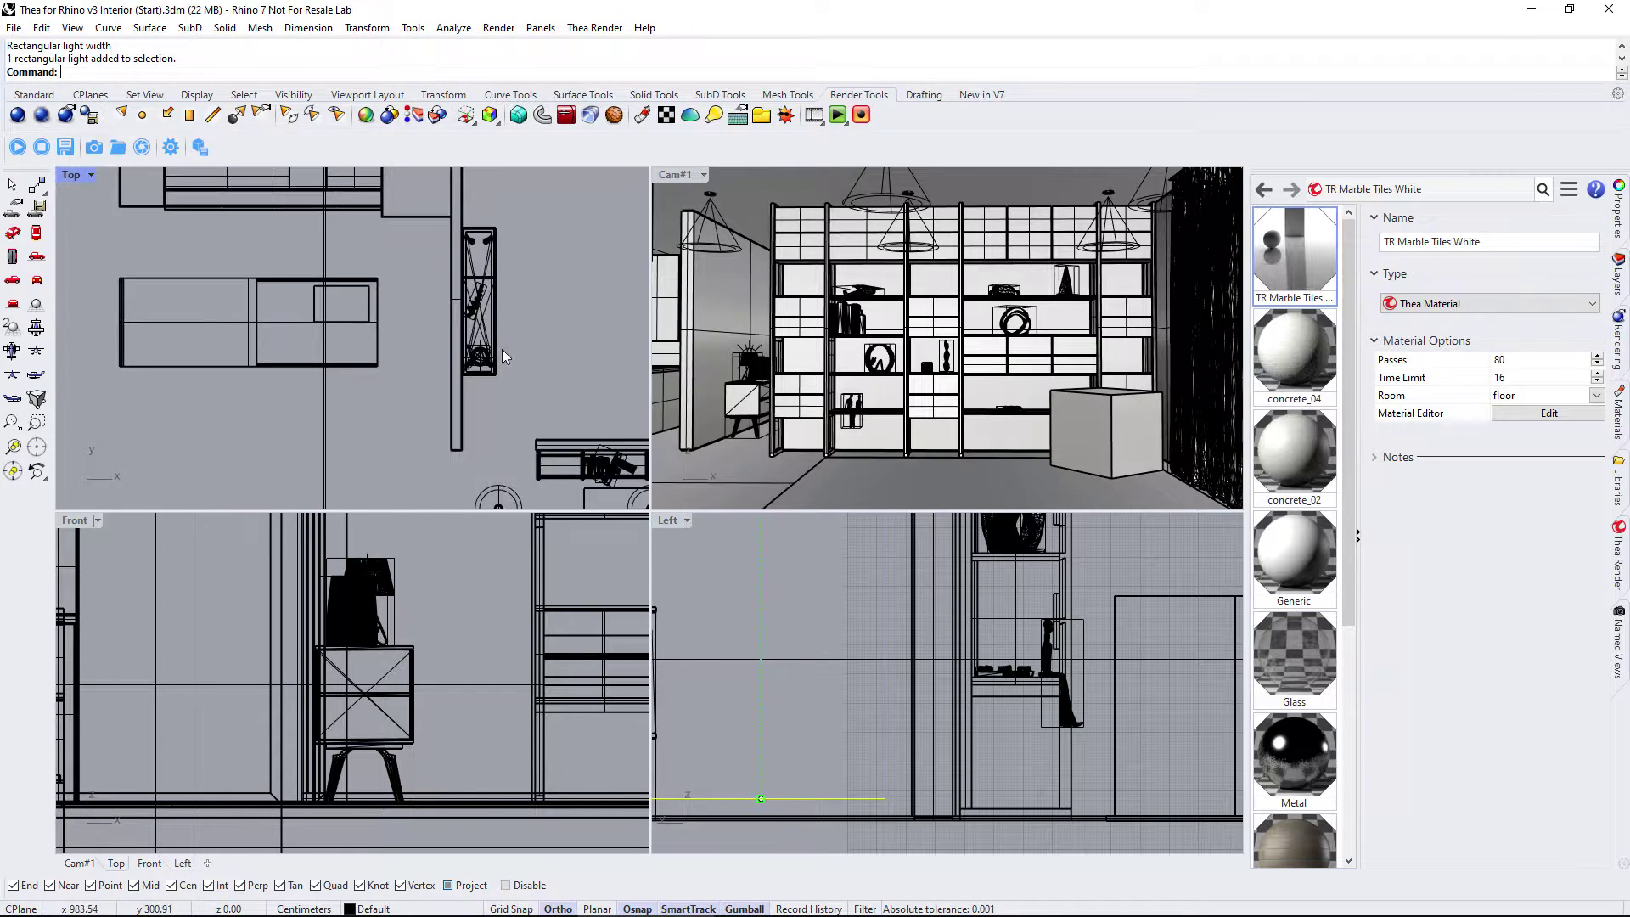
# - Move the rectangular light into position and rotate it 180°
pyautogui.moveTo(140, 340)
pyautogui.mouseDown()
pyautogui.moveTo(407, 356)
pyautogui.moveTo(454, 387)
pyautogui.moveTo(519, 380)
pyautogui.moveTo(500, 384)
pyautogui.moveTo(512, 353)
pyautogui.mouseUp()
pyautogui.scroll(3, 426, 424)
pyautogui.click(520, 315)
pyautogui.write('180')
pyautogui.press('Return')
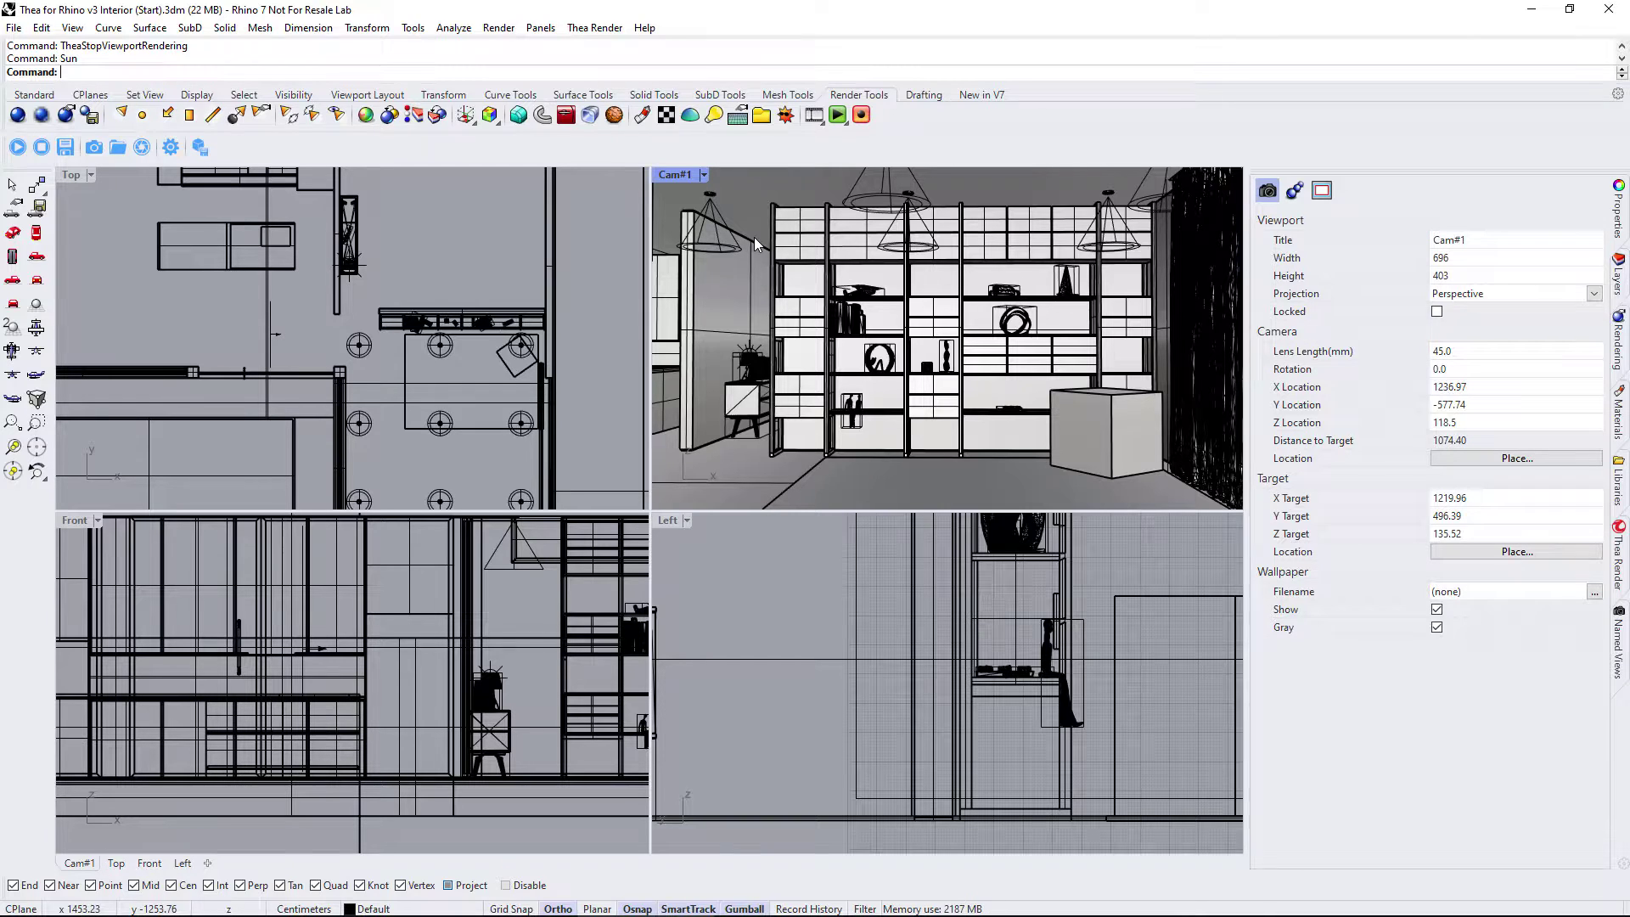
# - Review the scene's lights list, then start the interactive Thea render in the Cam#1 viewport
pyautogui.click(713, 117)
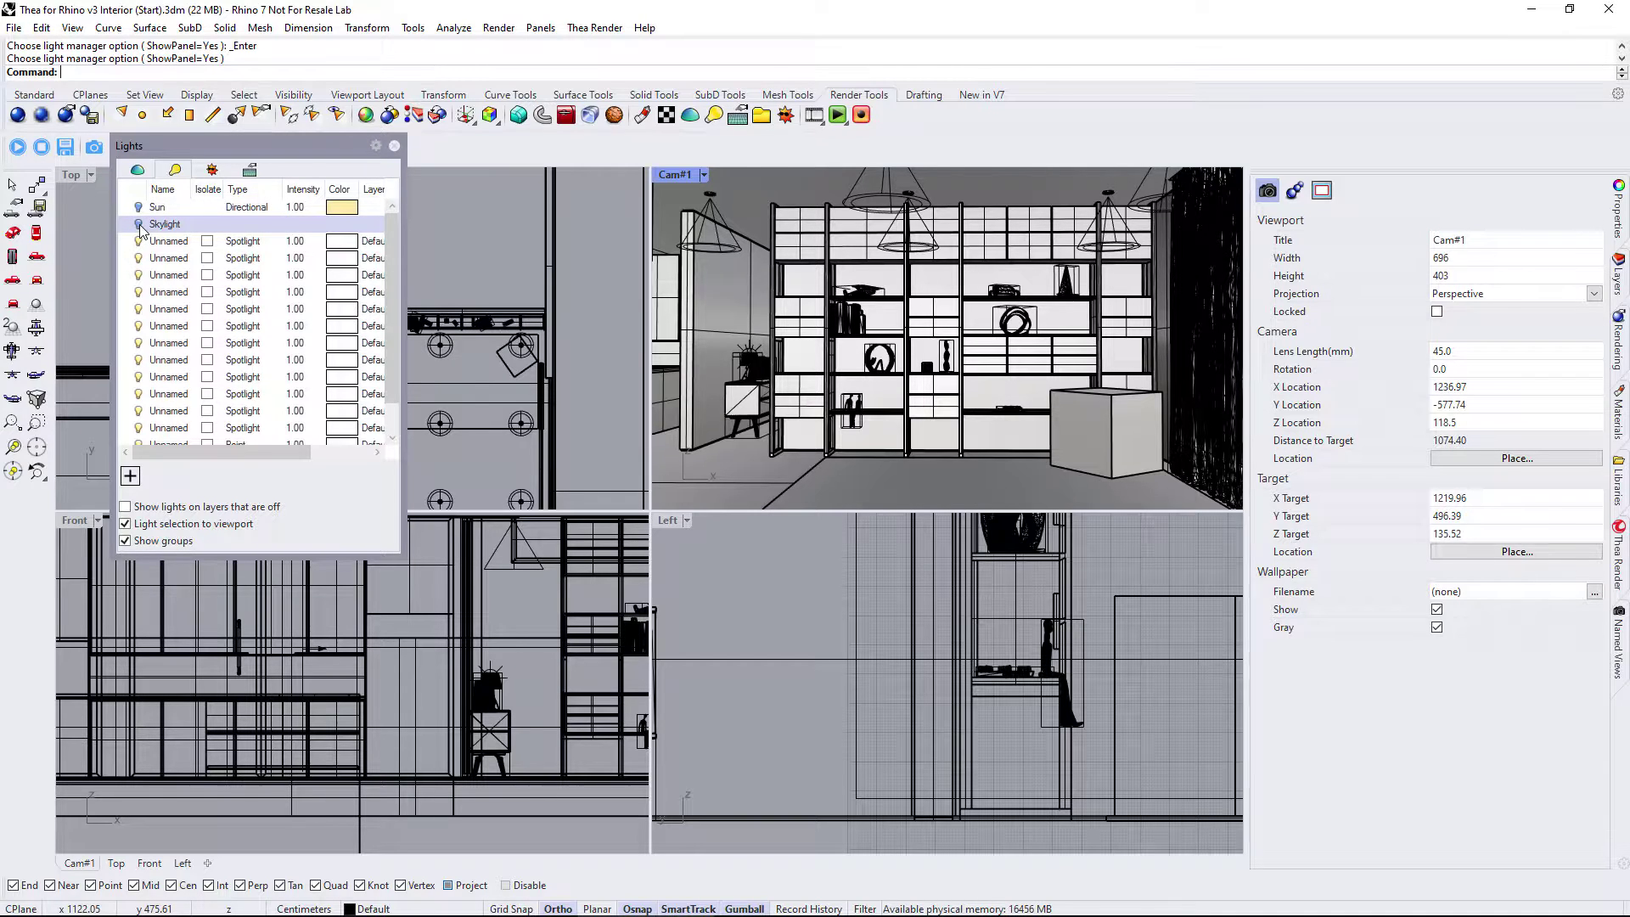
pyautogui.click(394, 146)
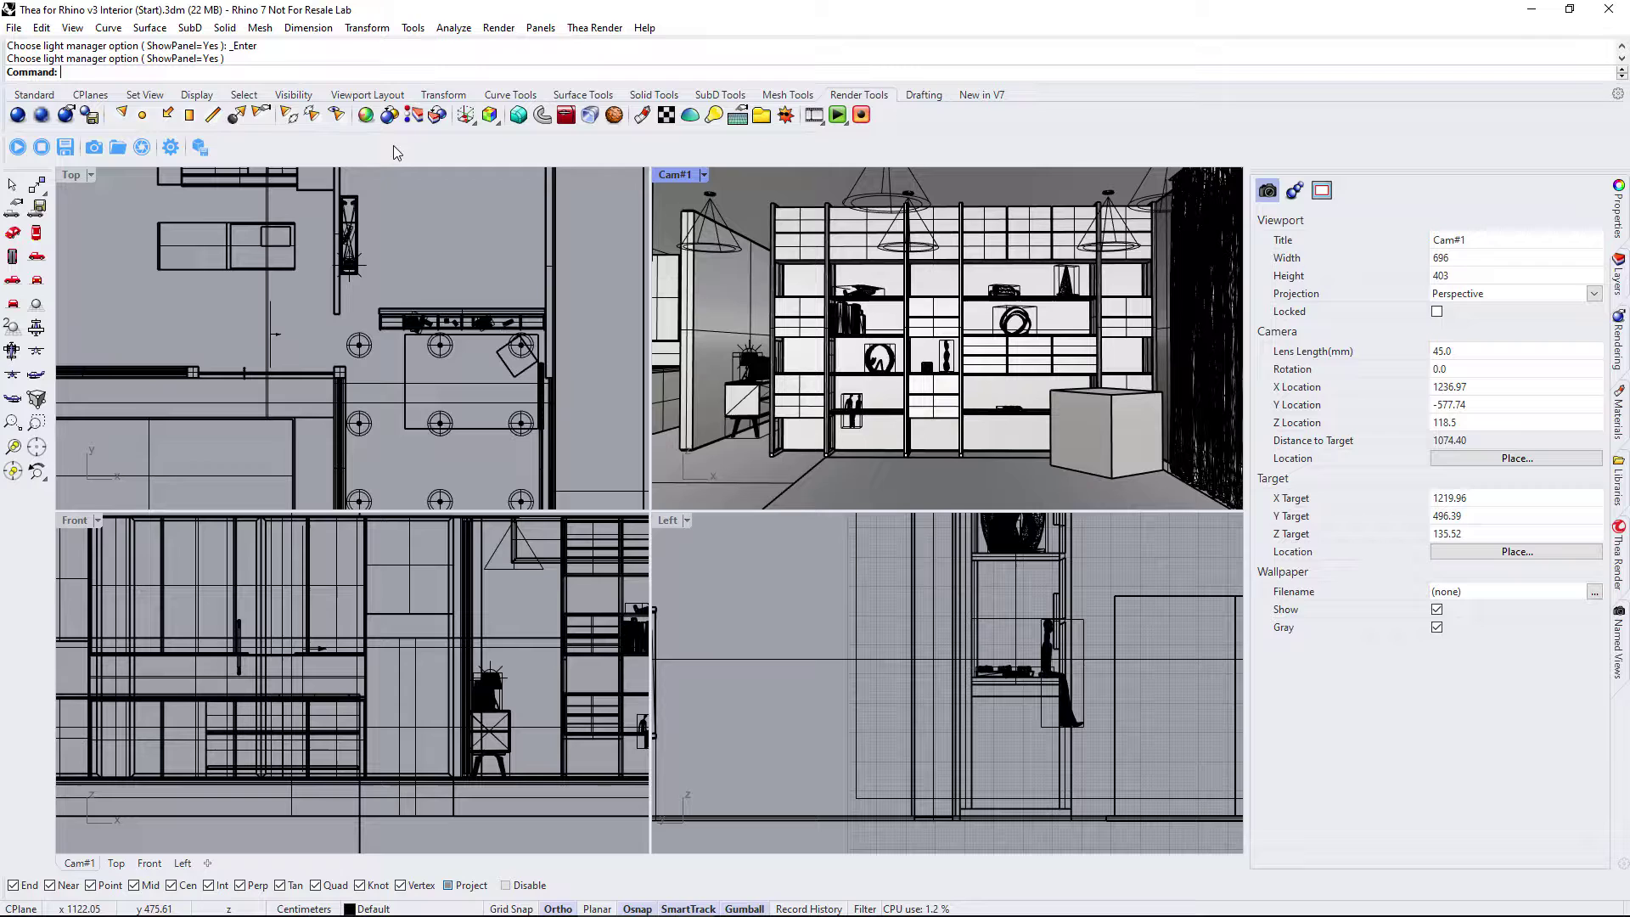
pyautogui.click(30, 149)
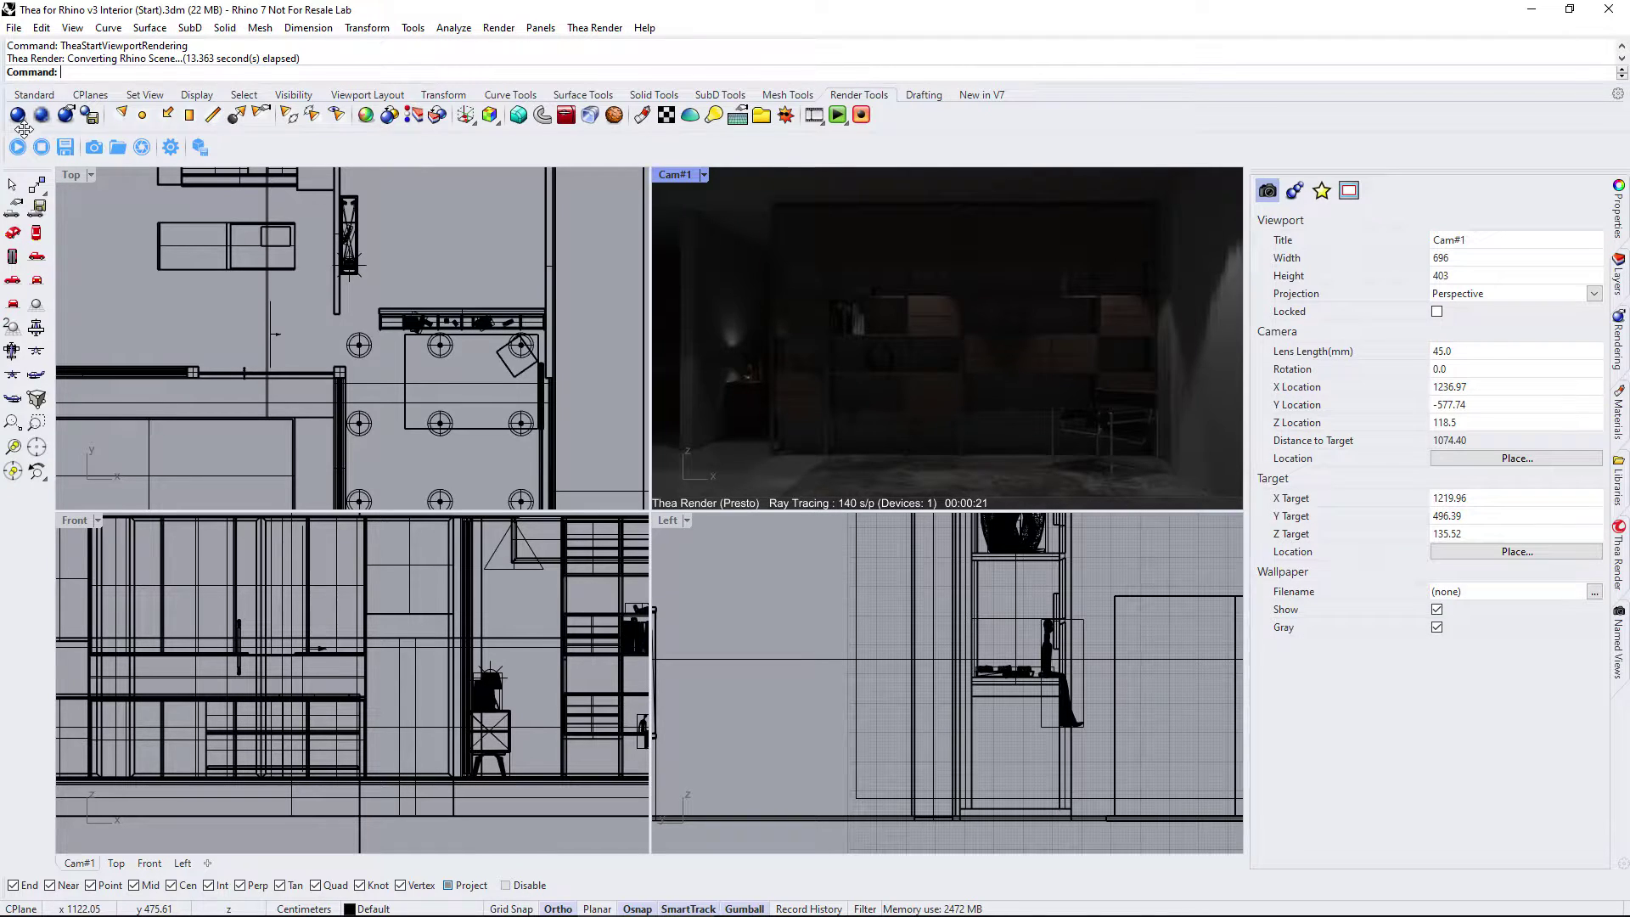
# - Set Thea exposure to ISO 300 and shutter speed 50
pyautogui.click(145, 151)
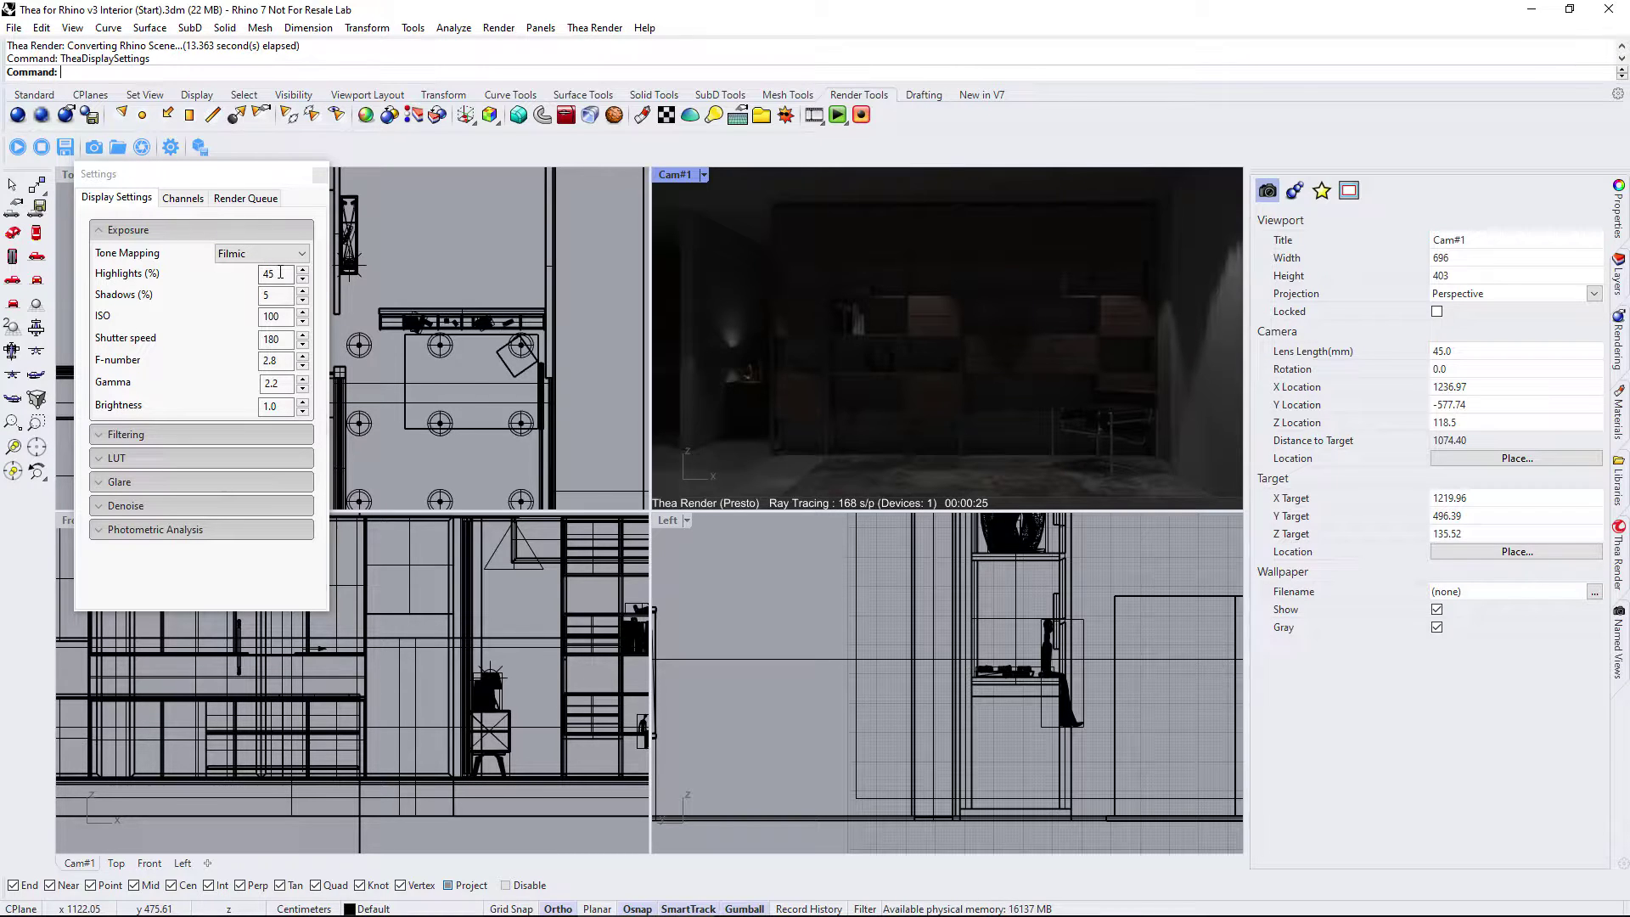
pyautogui.doubleClick(266, 317)
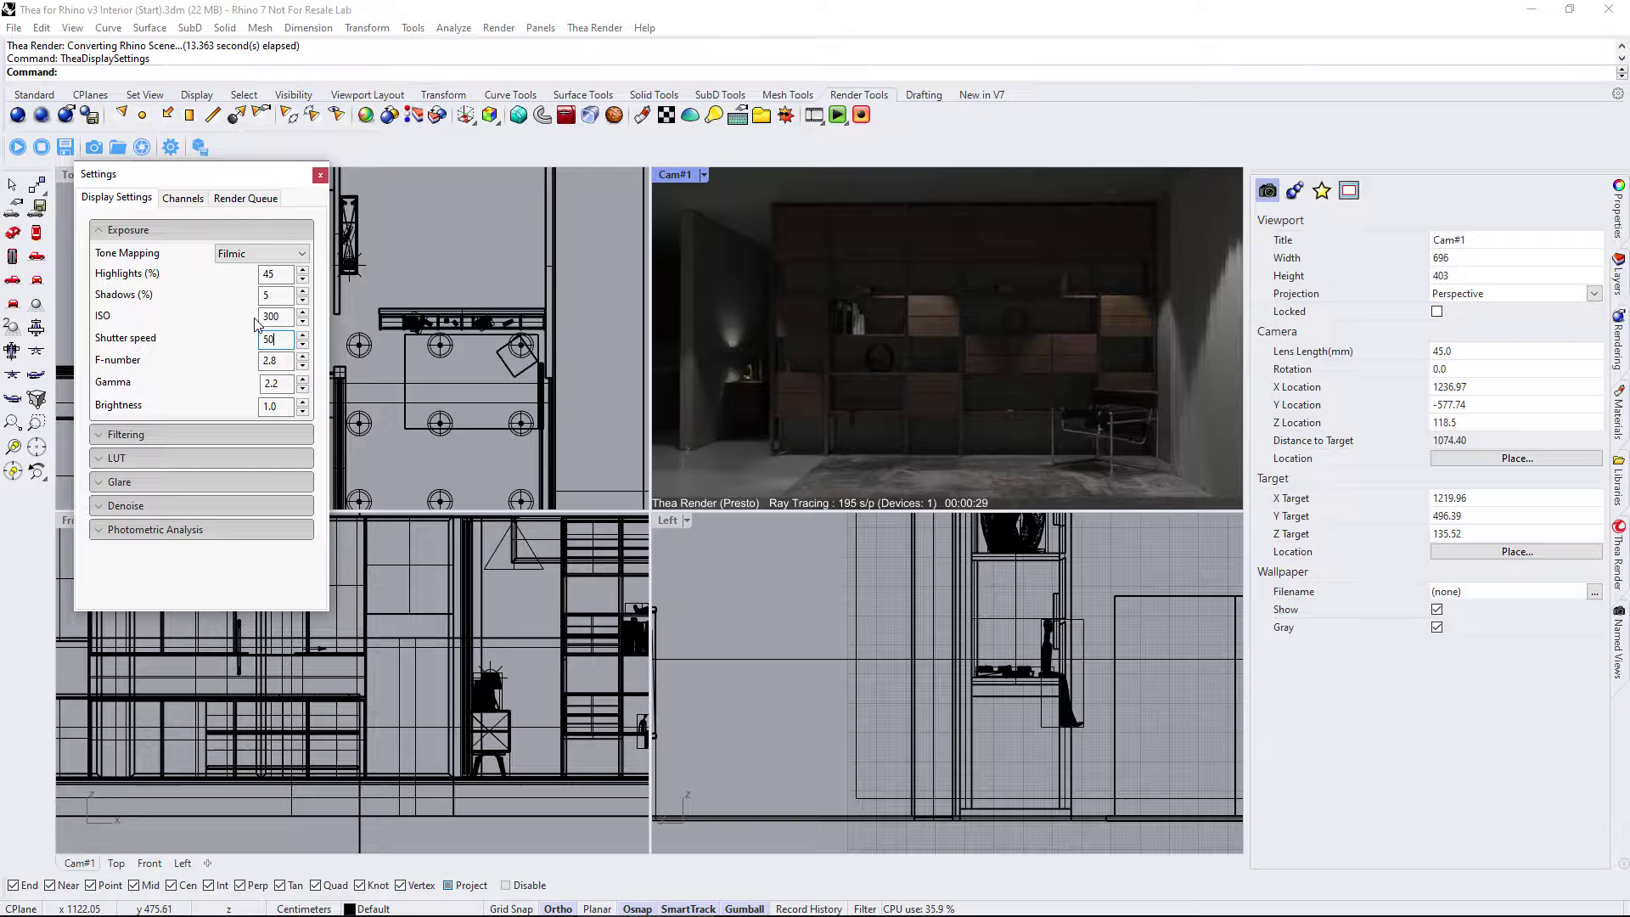
pyautogui.press('Tab')
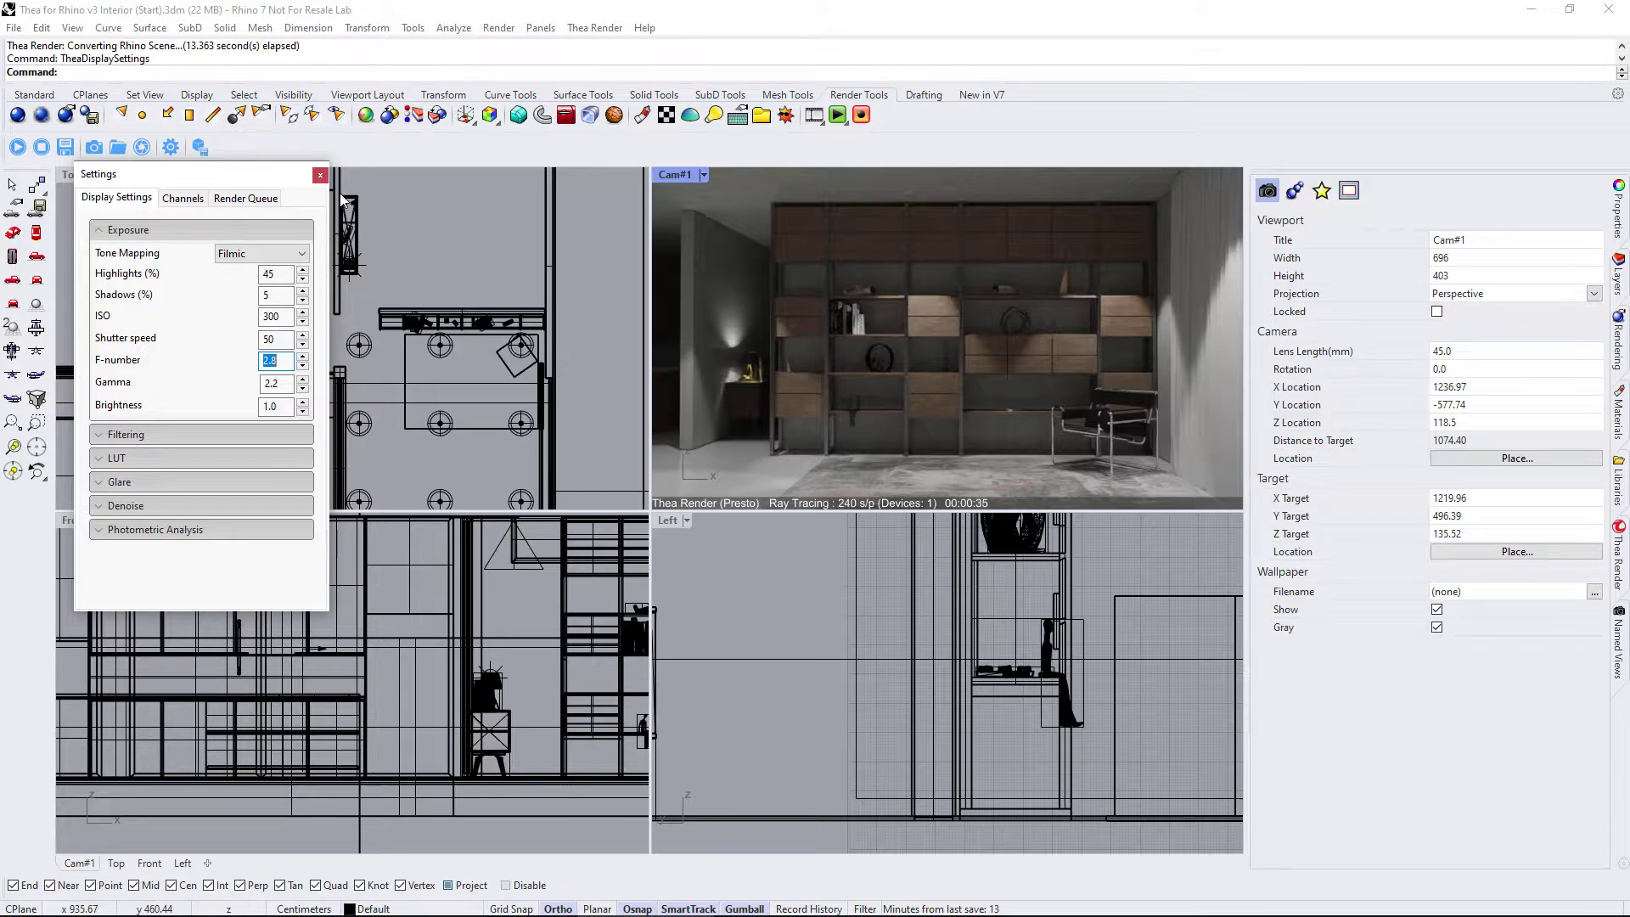
# - Set the rectangular light's Thea power to 600 W
pyautogui.click(320, 174)
pyautogui.click(278, 331)
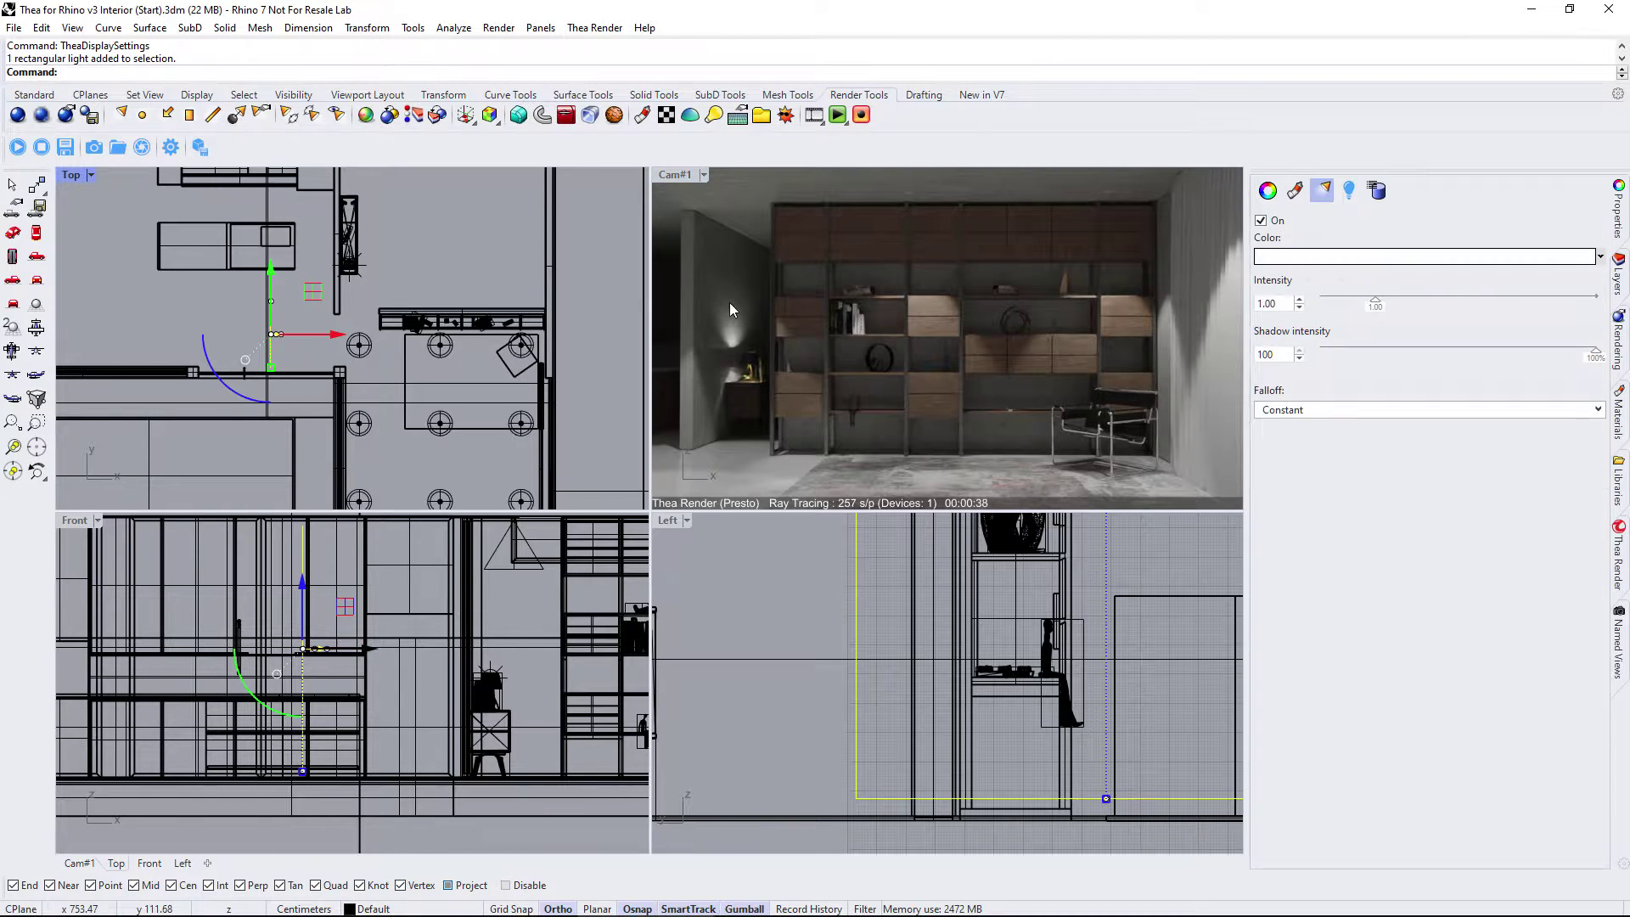
pyautogui.click(1499, 333)
pyautogui.write('600')
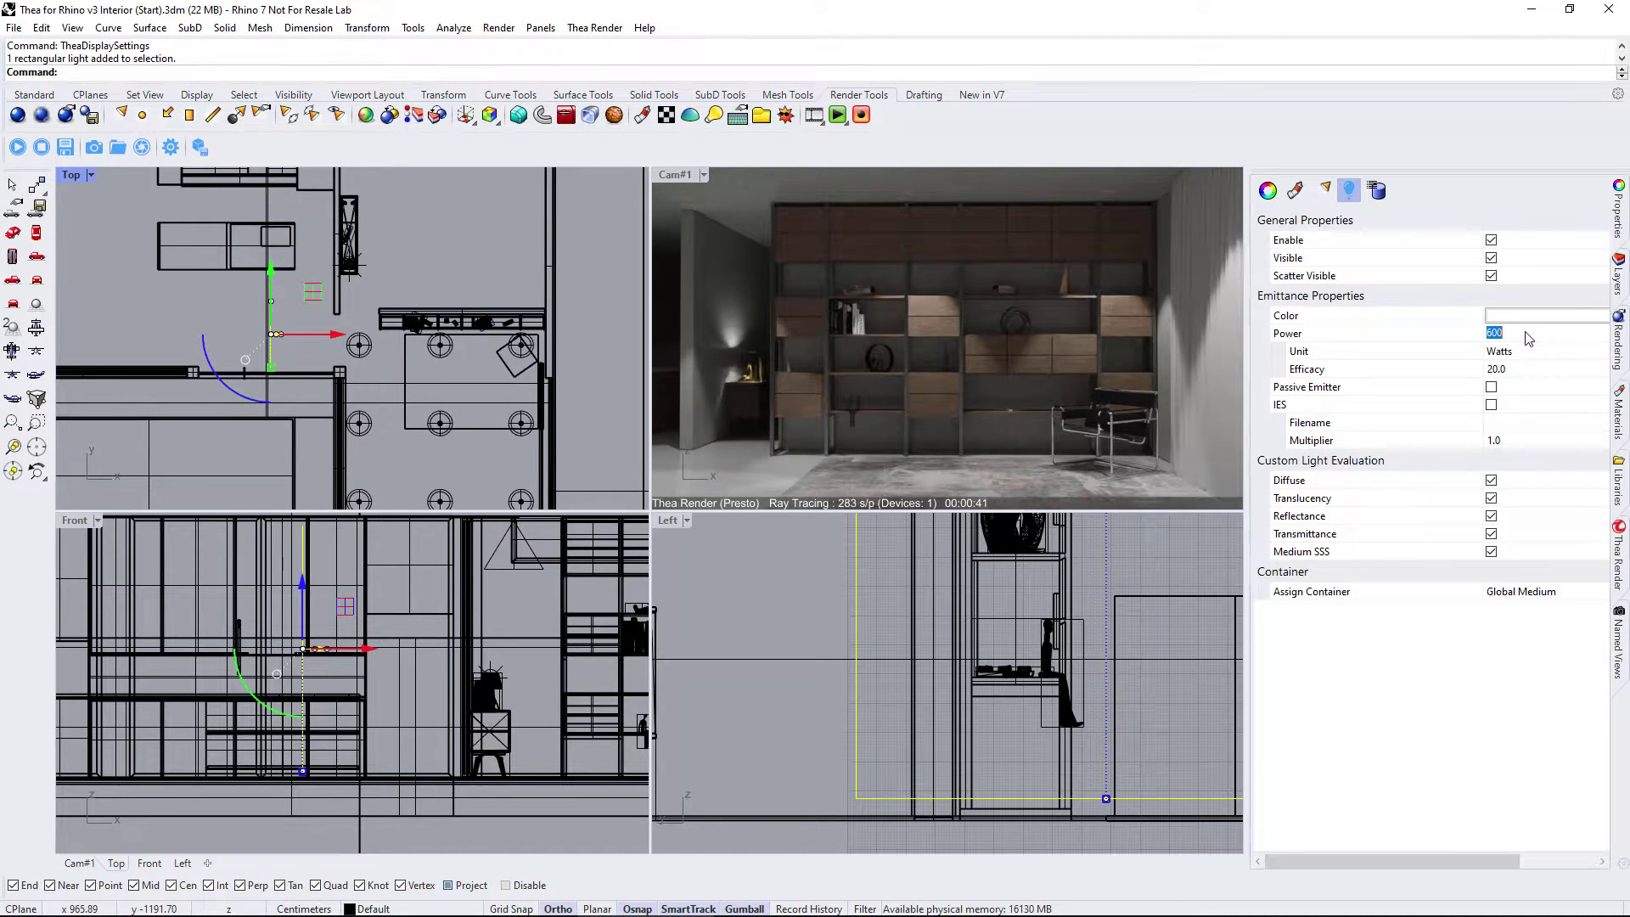
pyautogui.press('Return')
# - Set the lamp's point light Thea power to 300 W
pyautogui.scroll(5, 368, 267)
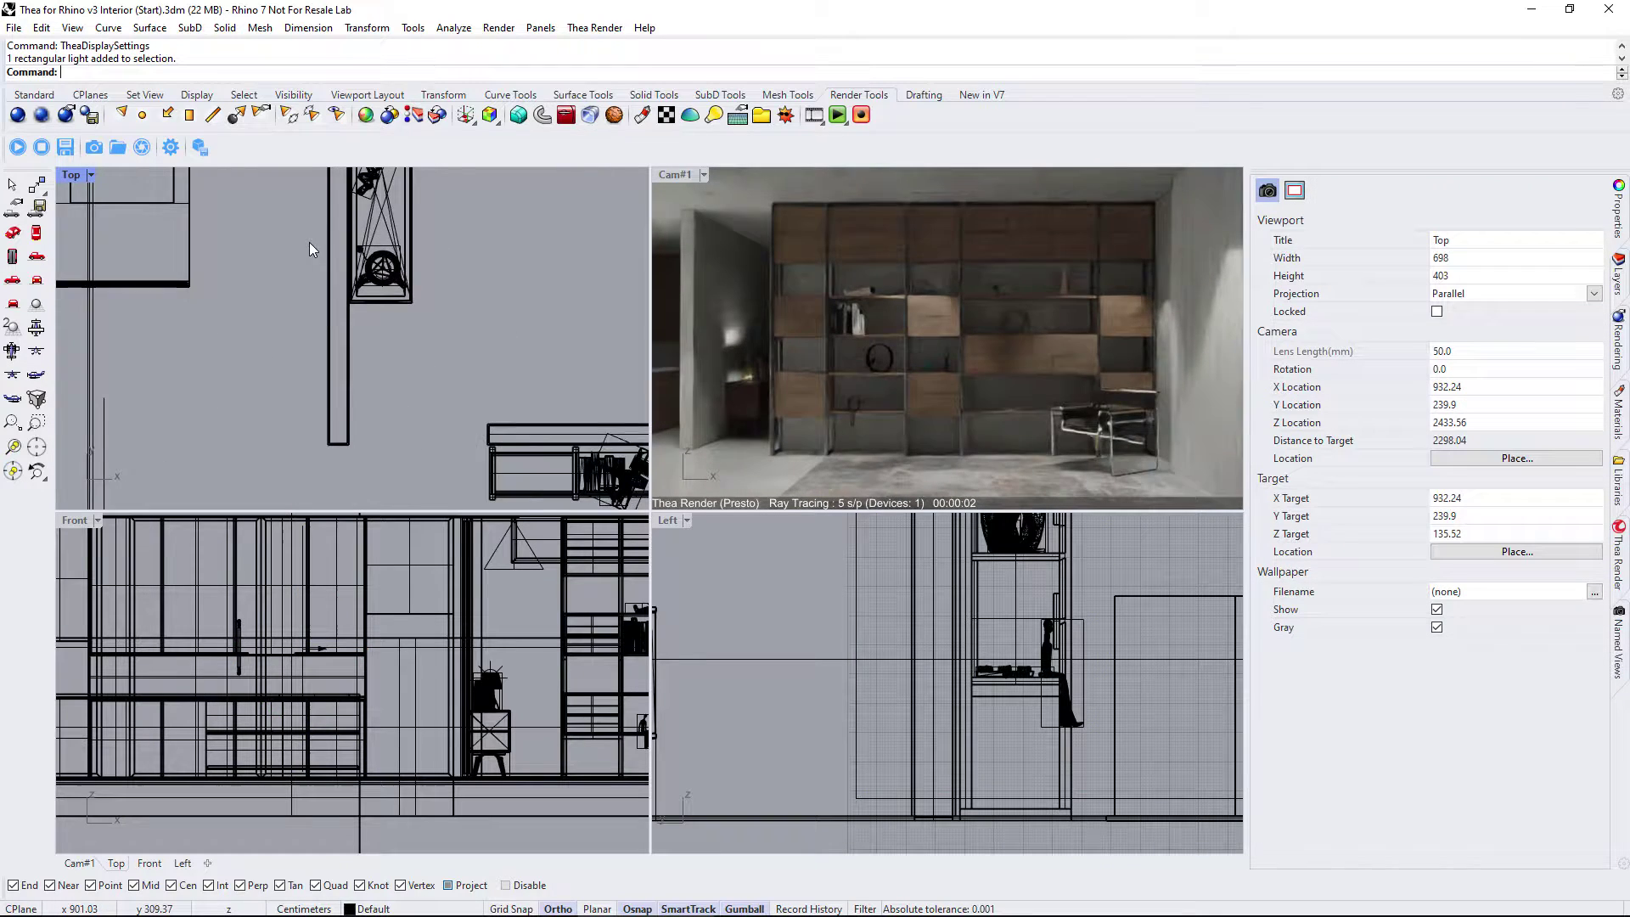
pyautogui.click(419, 326)
pyautogui.click(1349, 190)
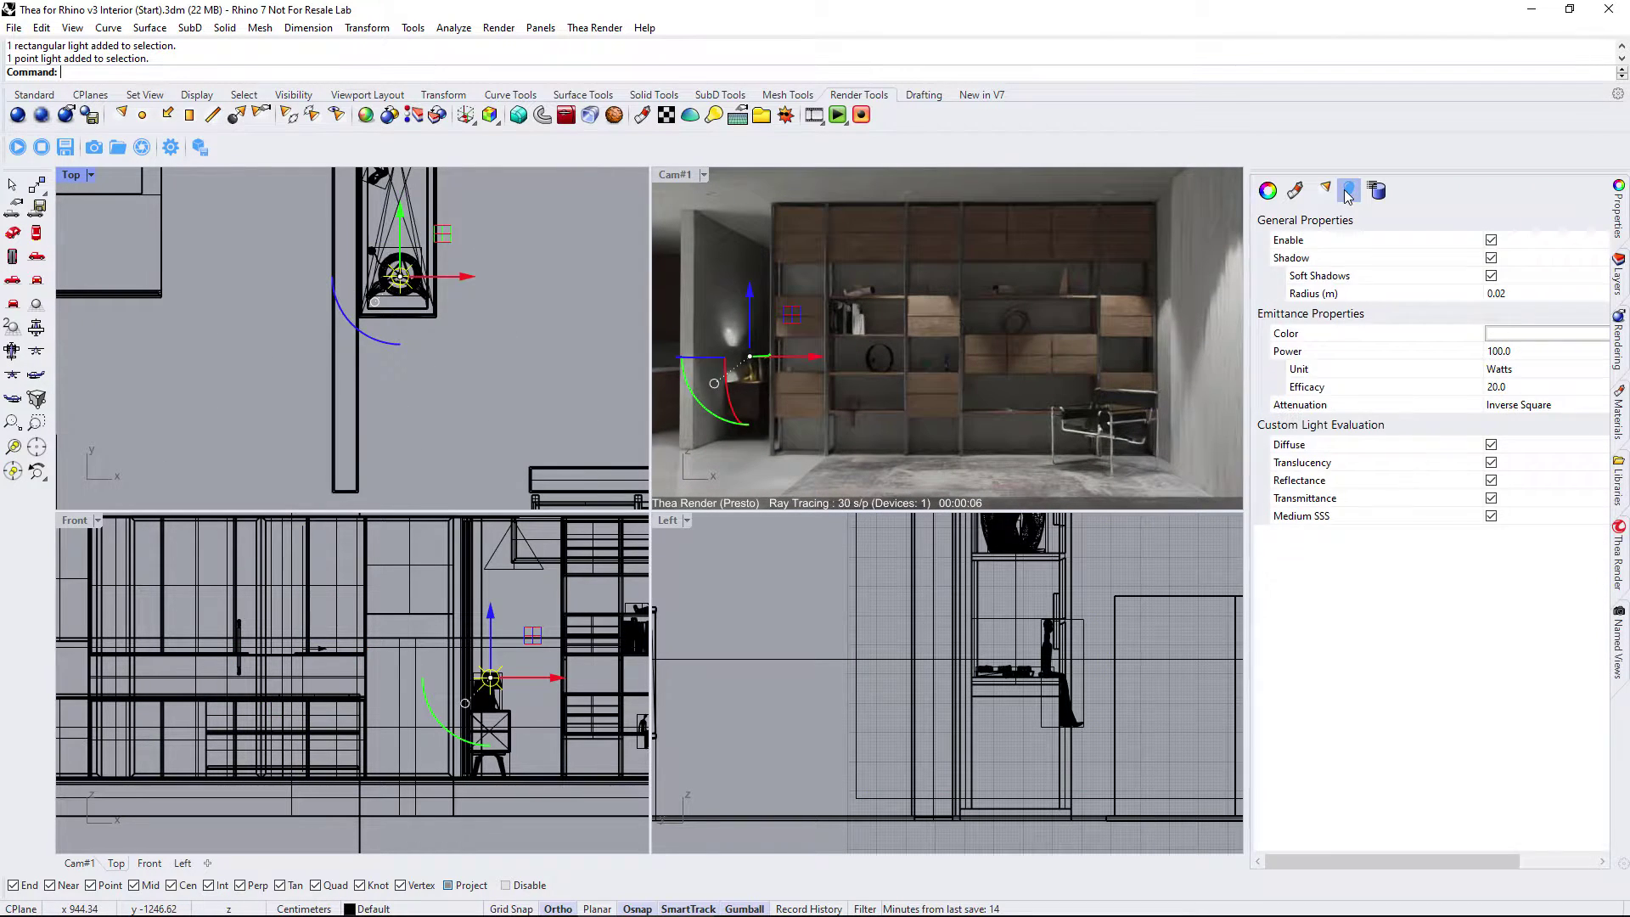
pyautogui.click(1521, 352)
pyautogui.write('300')
pyautogui.press('Return')
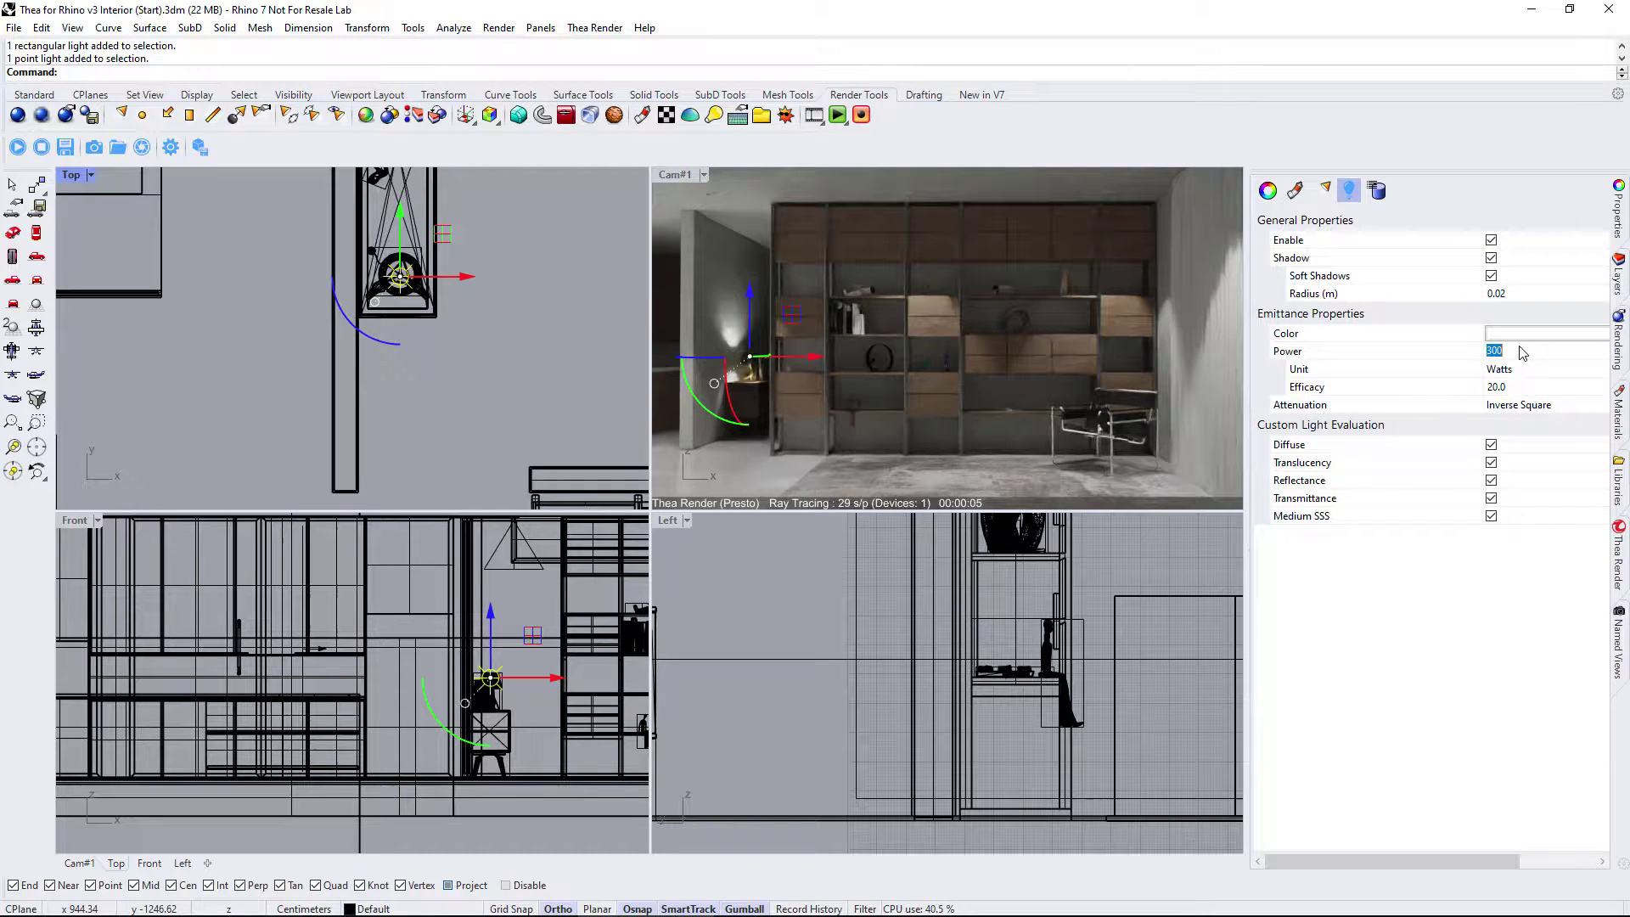
# - Enable Image Based Lighting in Thea's Environment settings using venice_dawn_1a_2k.hdr
pyautogui.click(1618, 548)
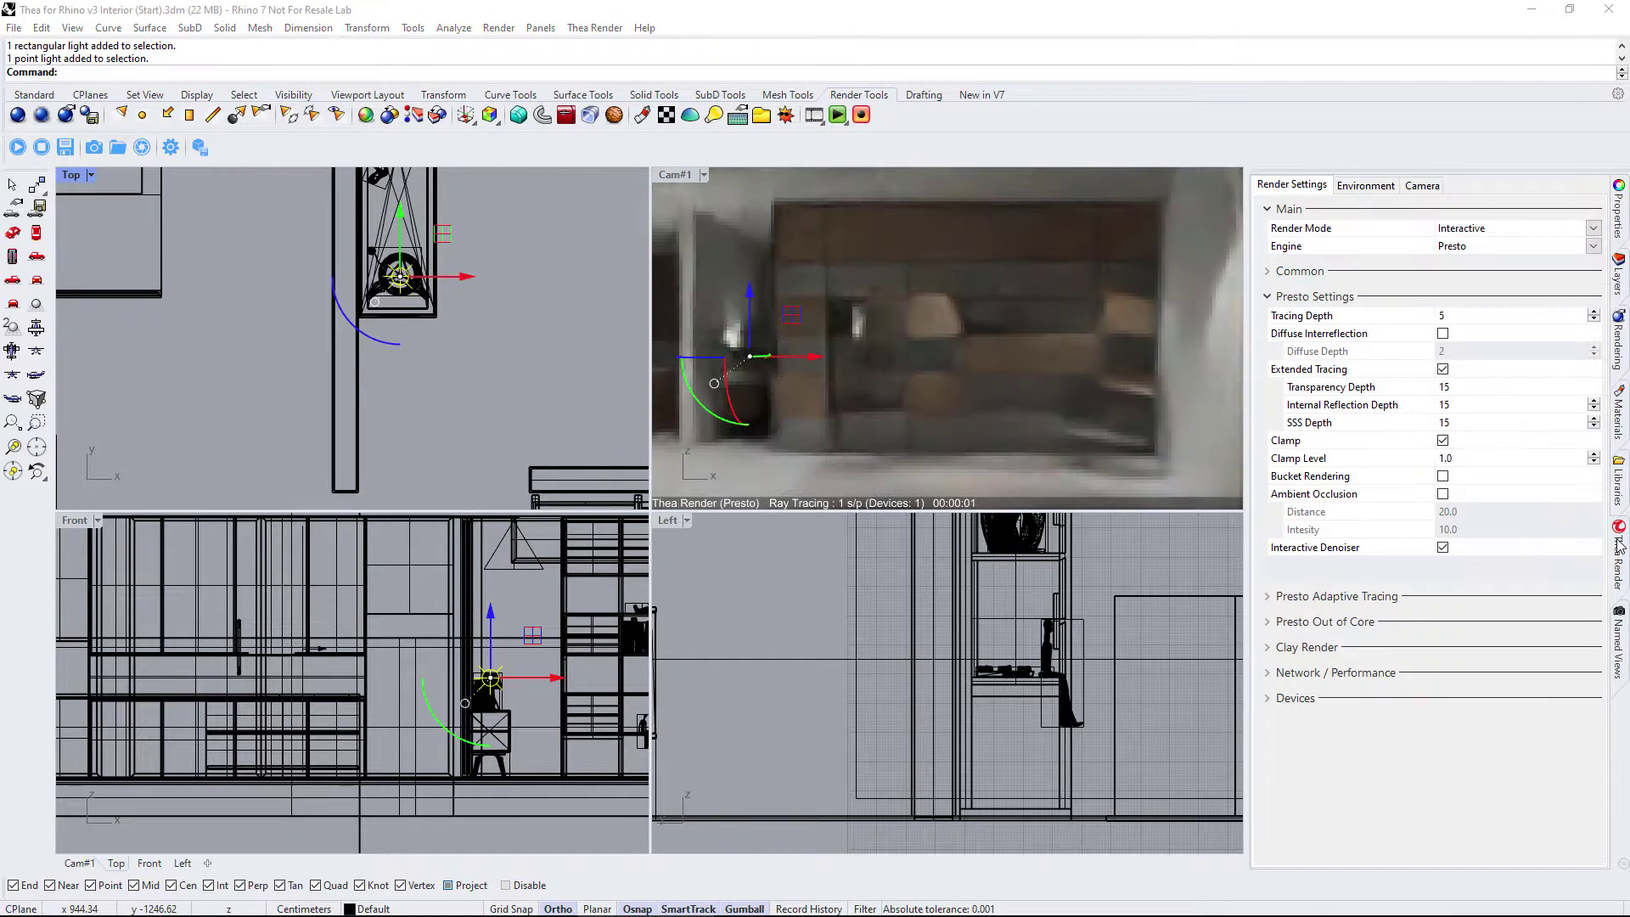
pyautogui.click(1385, 188)
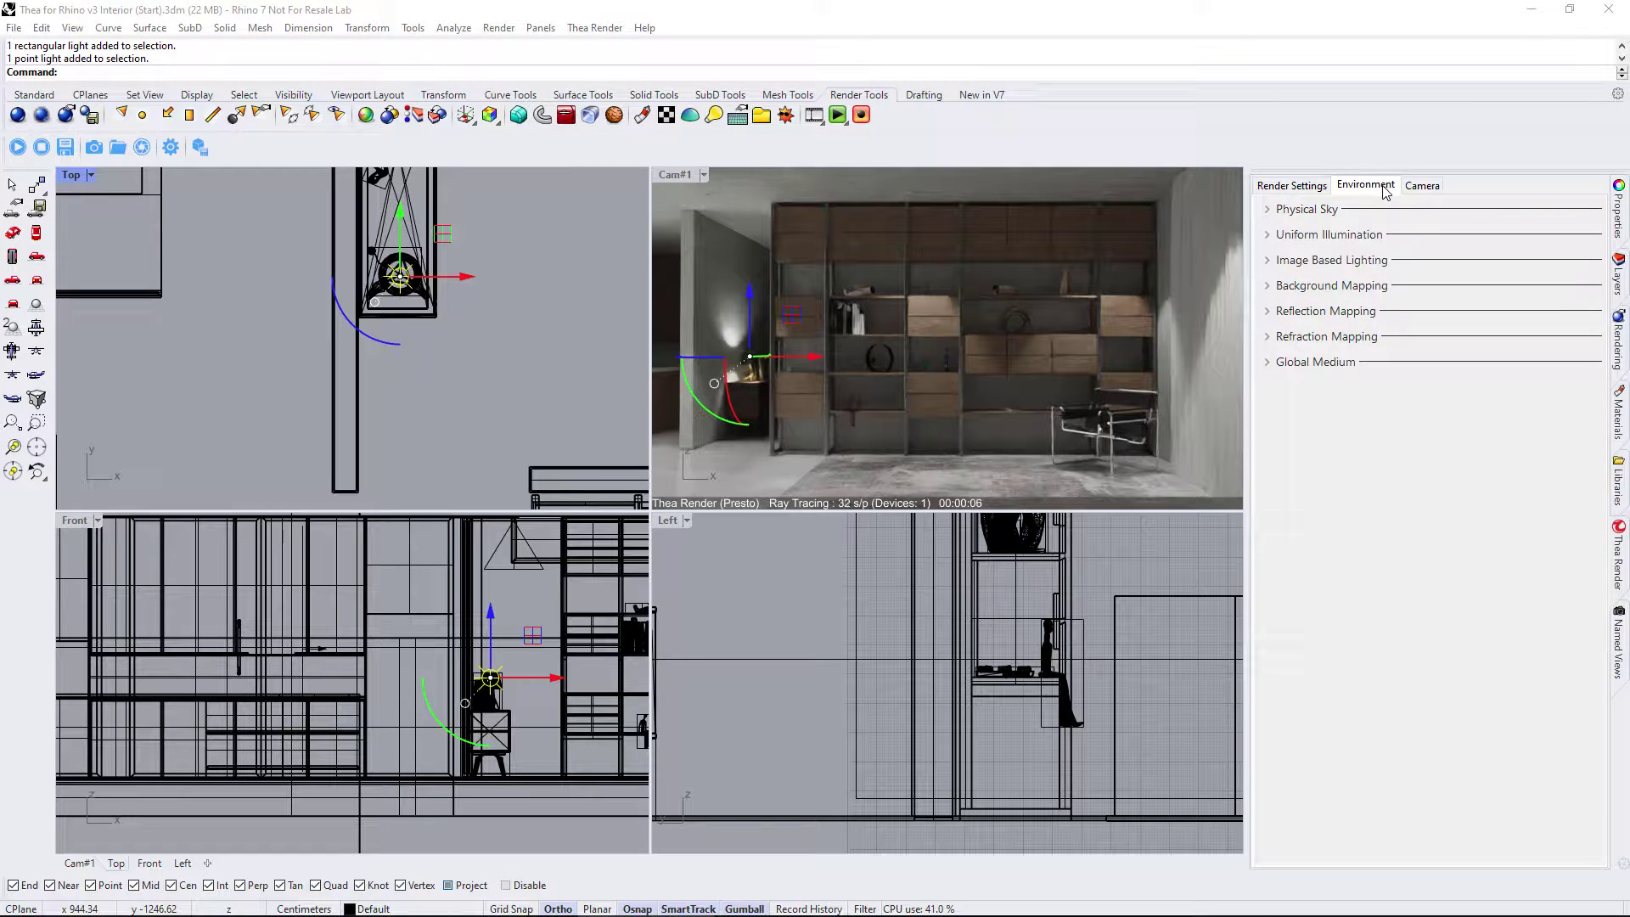
pyautogui.click(1379, 260)
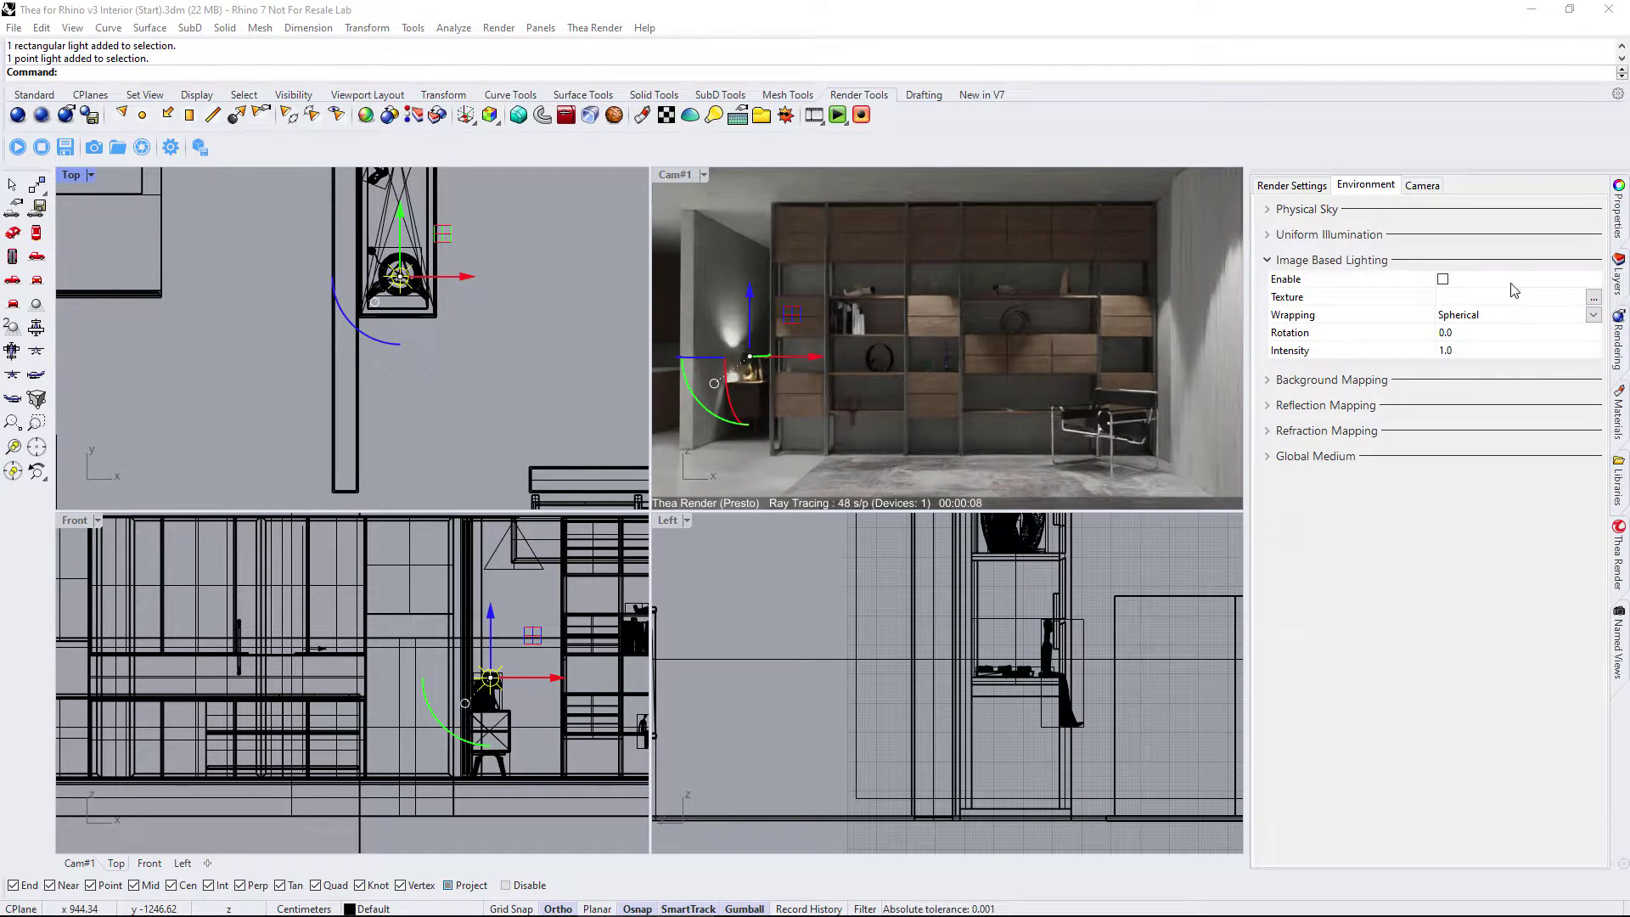
pyautogui.click(1595, 301)
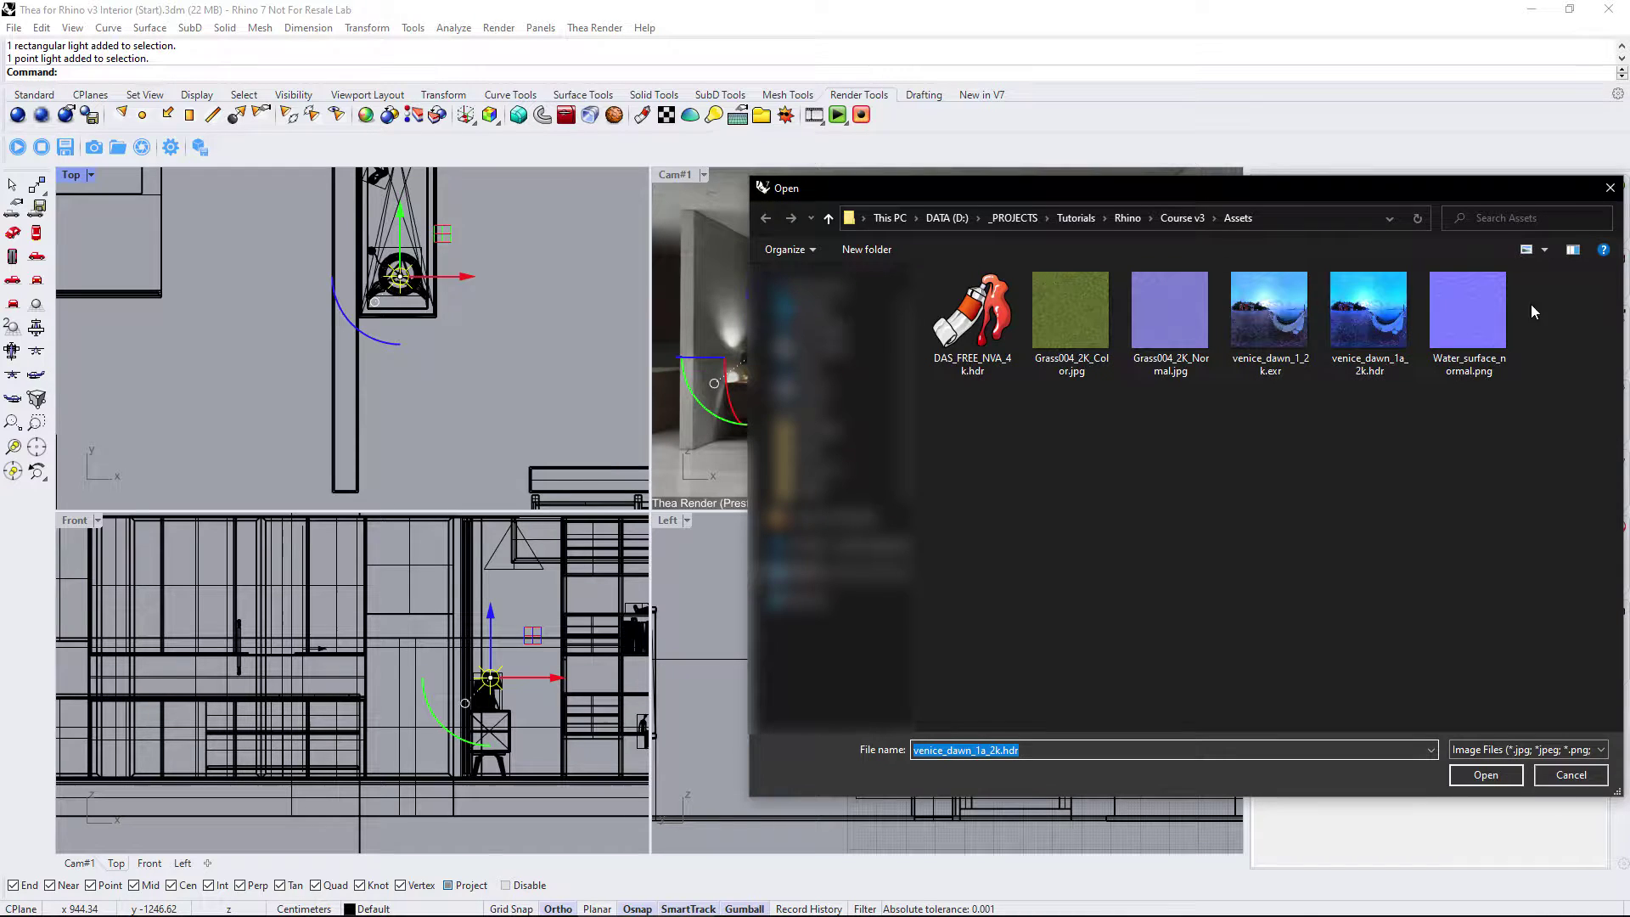
pyautogui.click(1395, 322)
pyautogui.click(1486, 774)
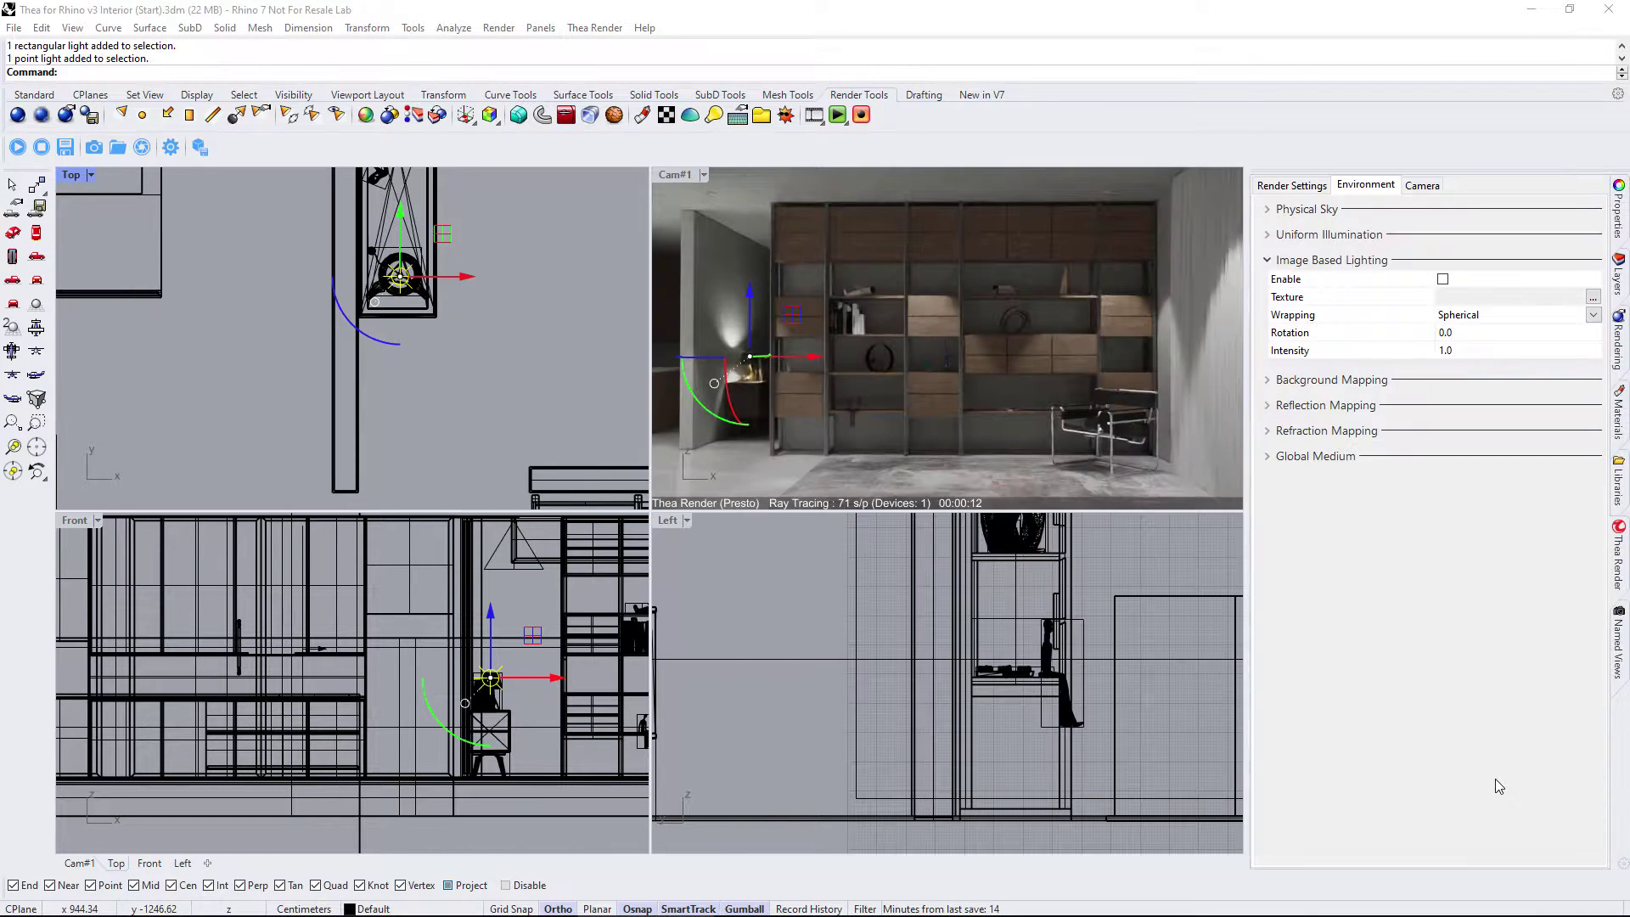
pyautogui.click(1443, 280)
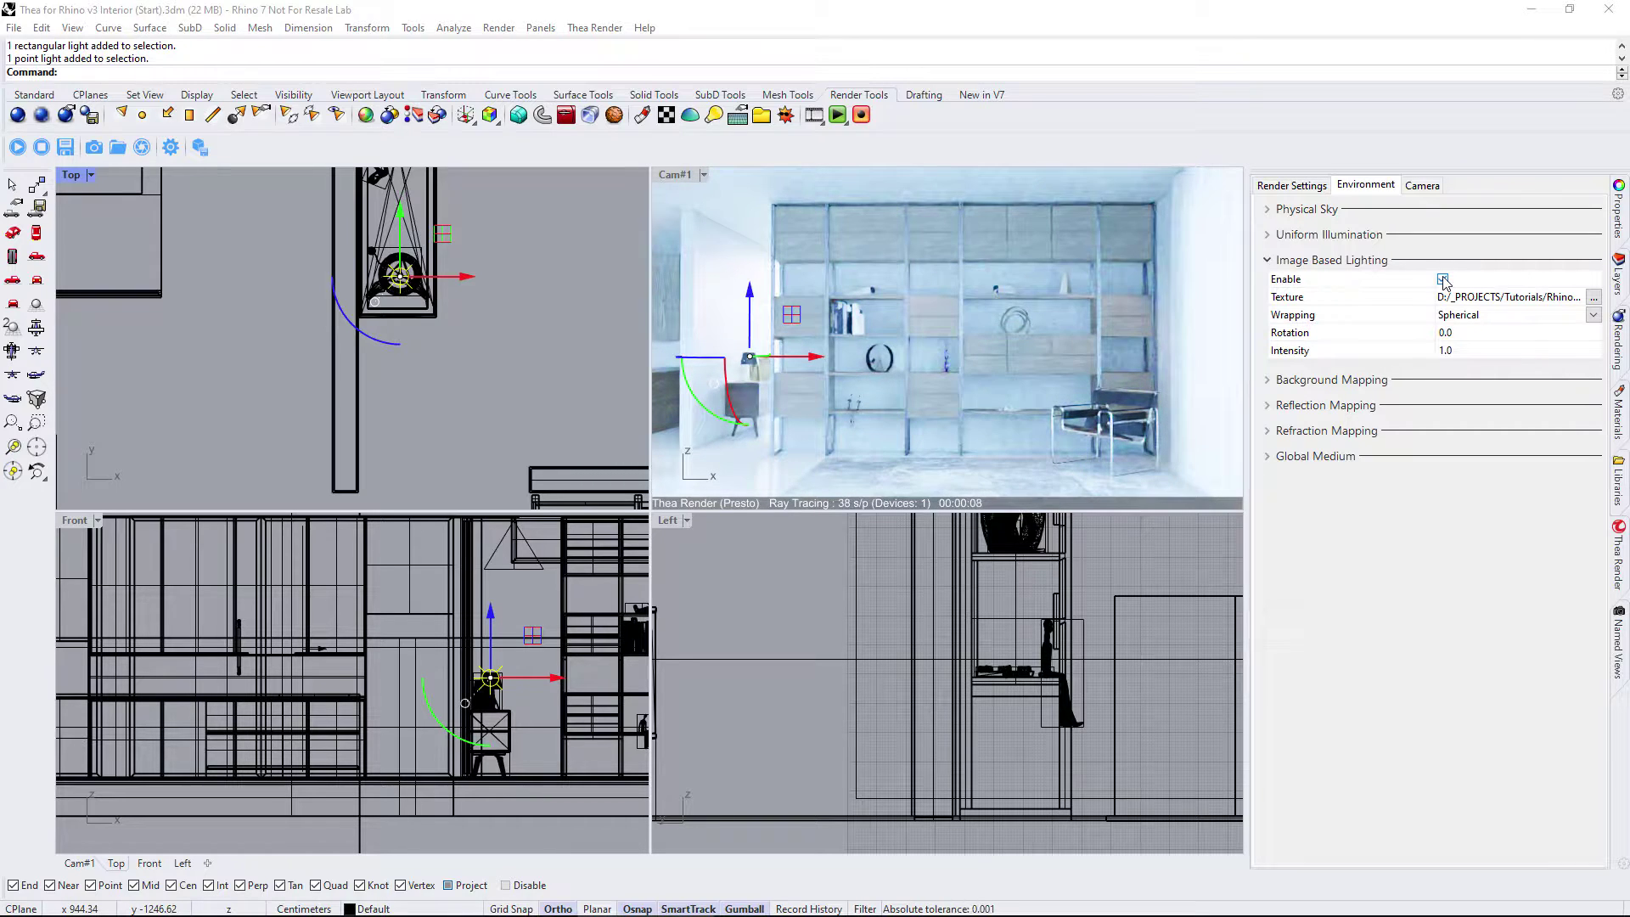
pyautogui.click(1460, 351)
# - Set the image-based lighting intensity to 0
pyautogui.write('0')
pyautogui.press('Return')
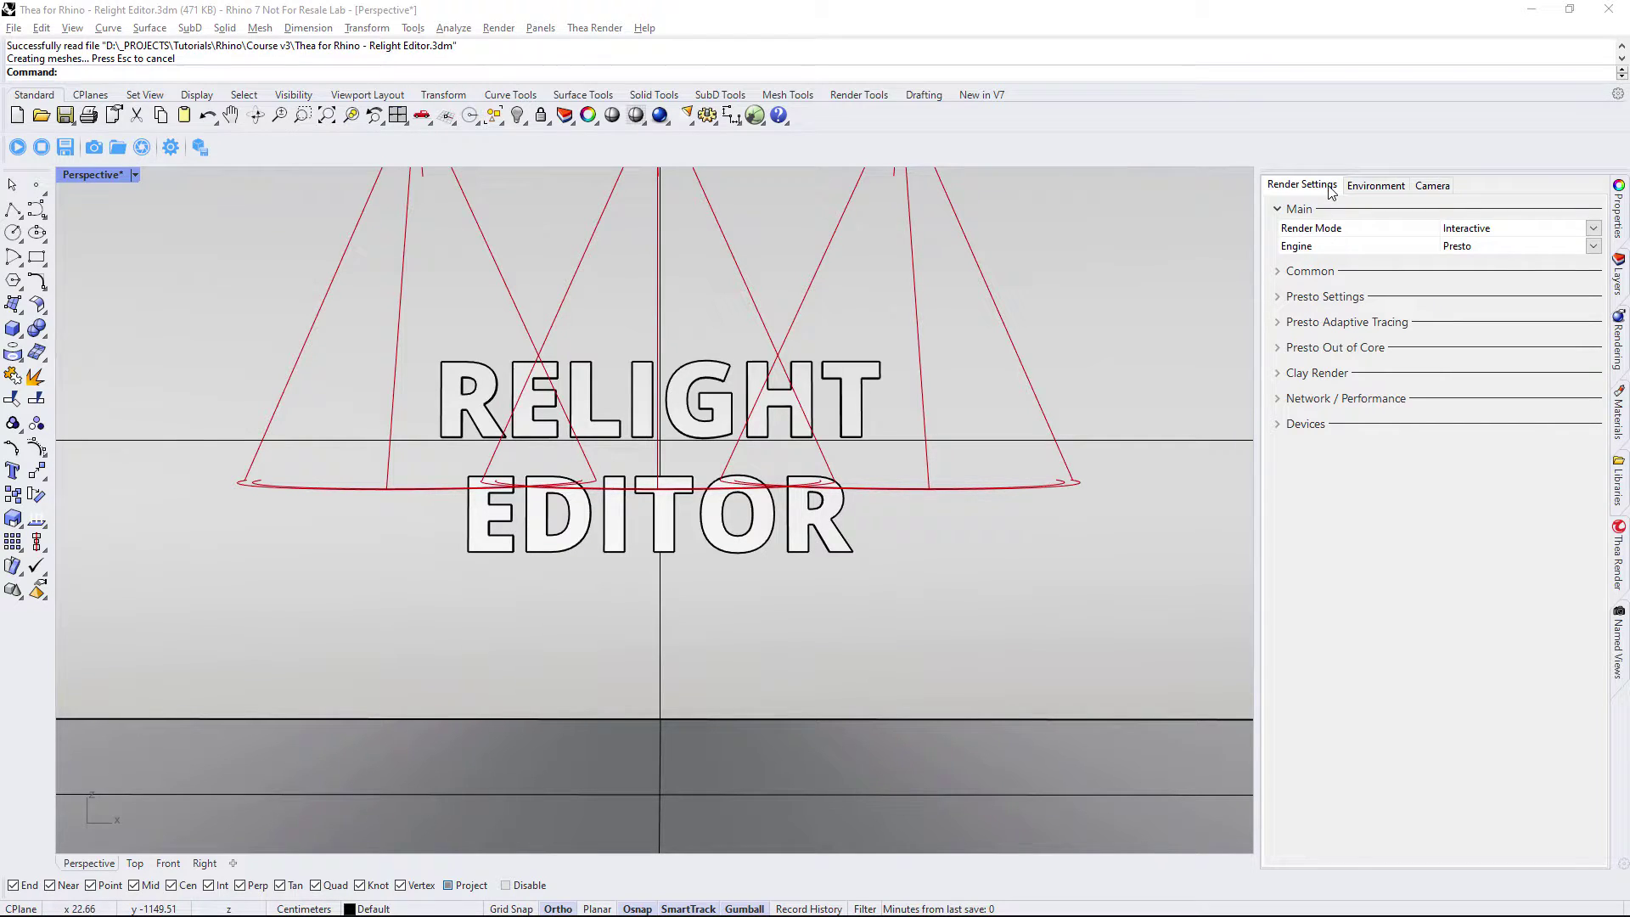
# - Expand Thea's Common render options to confirm Relight is enabled
pyautogui.click(1311, 272)
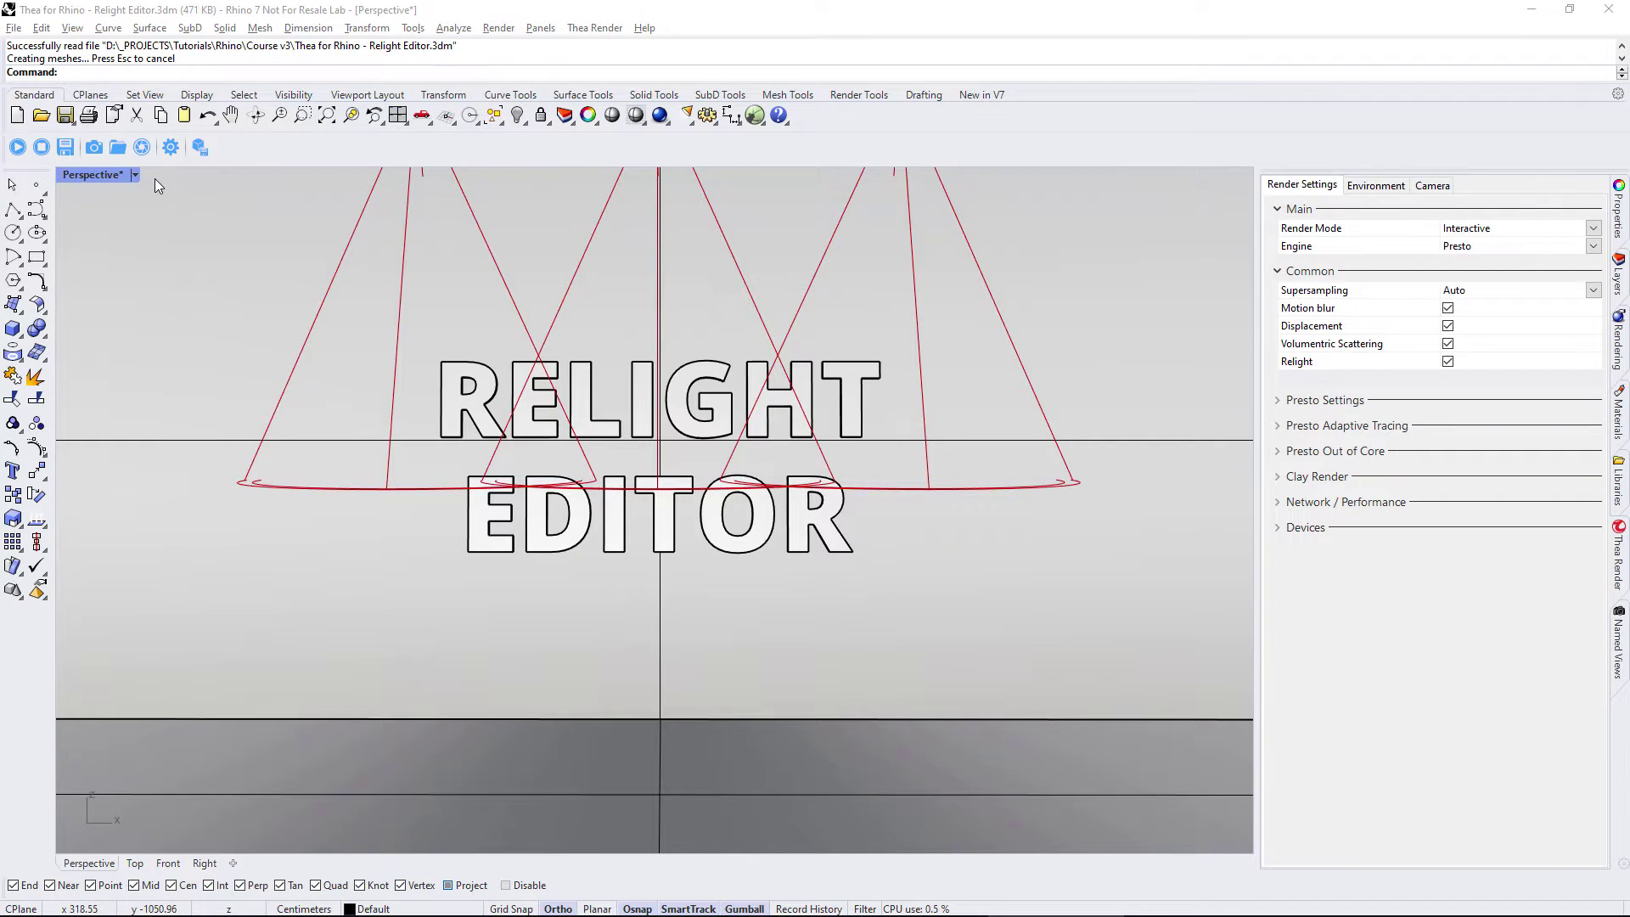
# - Open Thea Darkroom maximized and start rendering the three-spotlight Relight scene
pyautogui.click(94, 148)
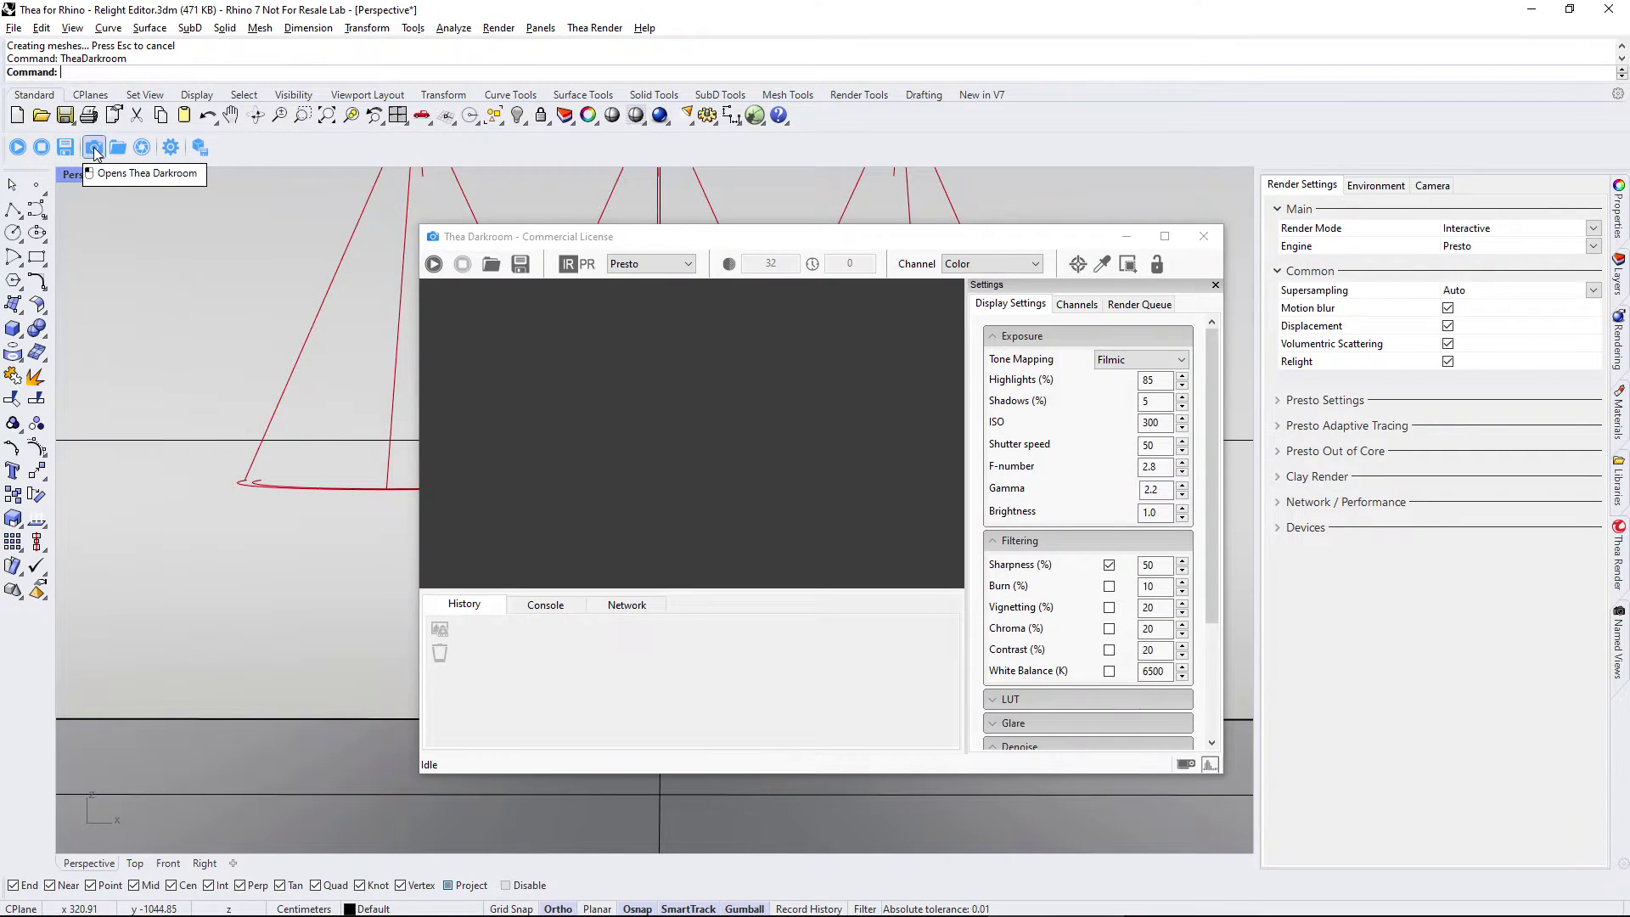
pyautogui.click(1165, 236)
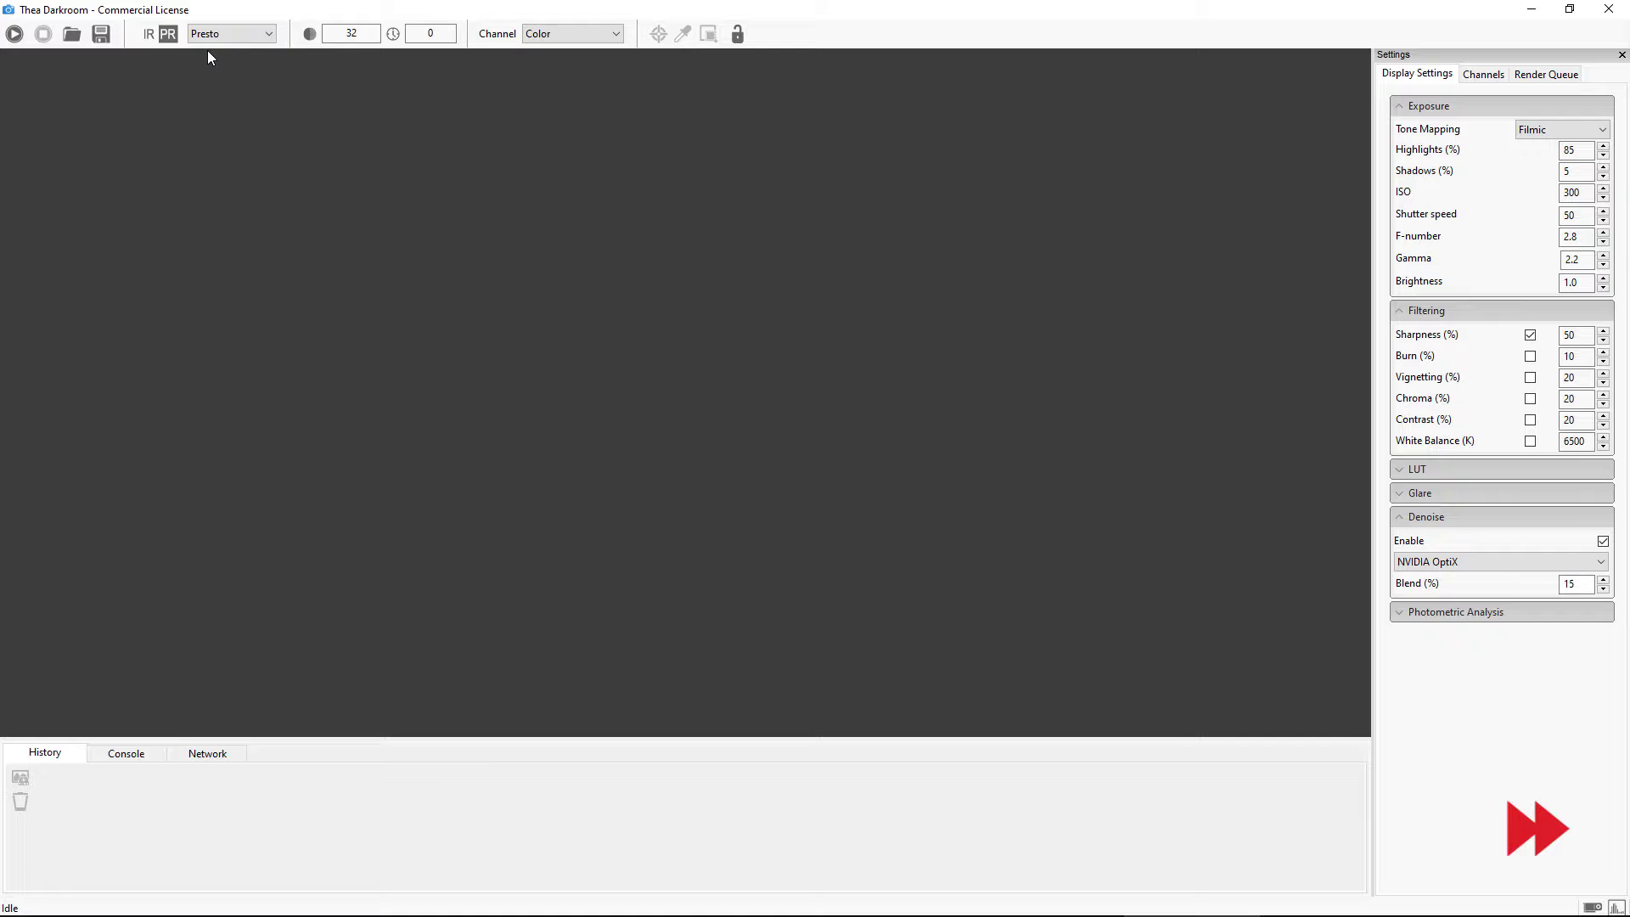
pyautogui.click(15, 34)
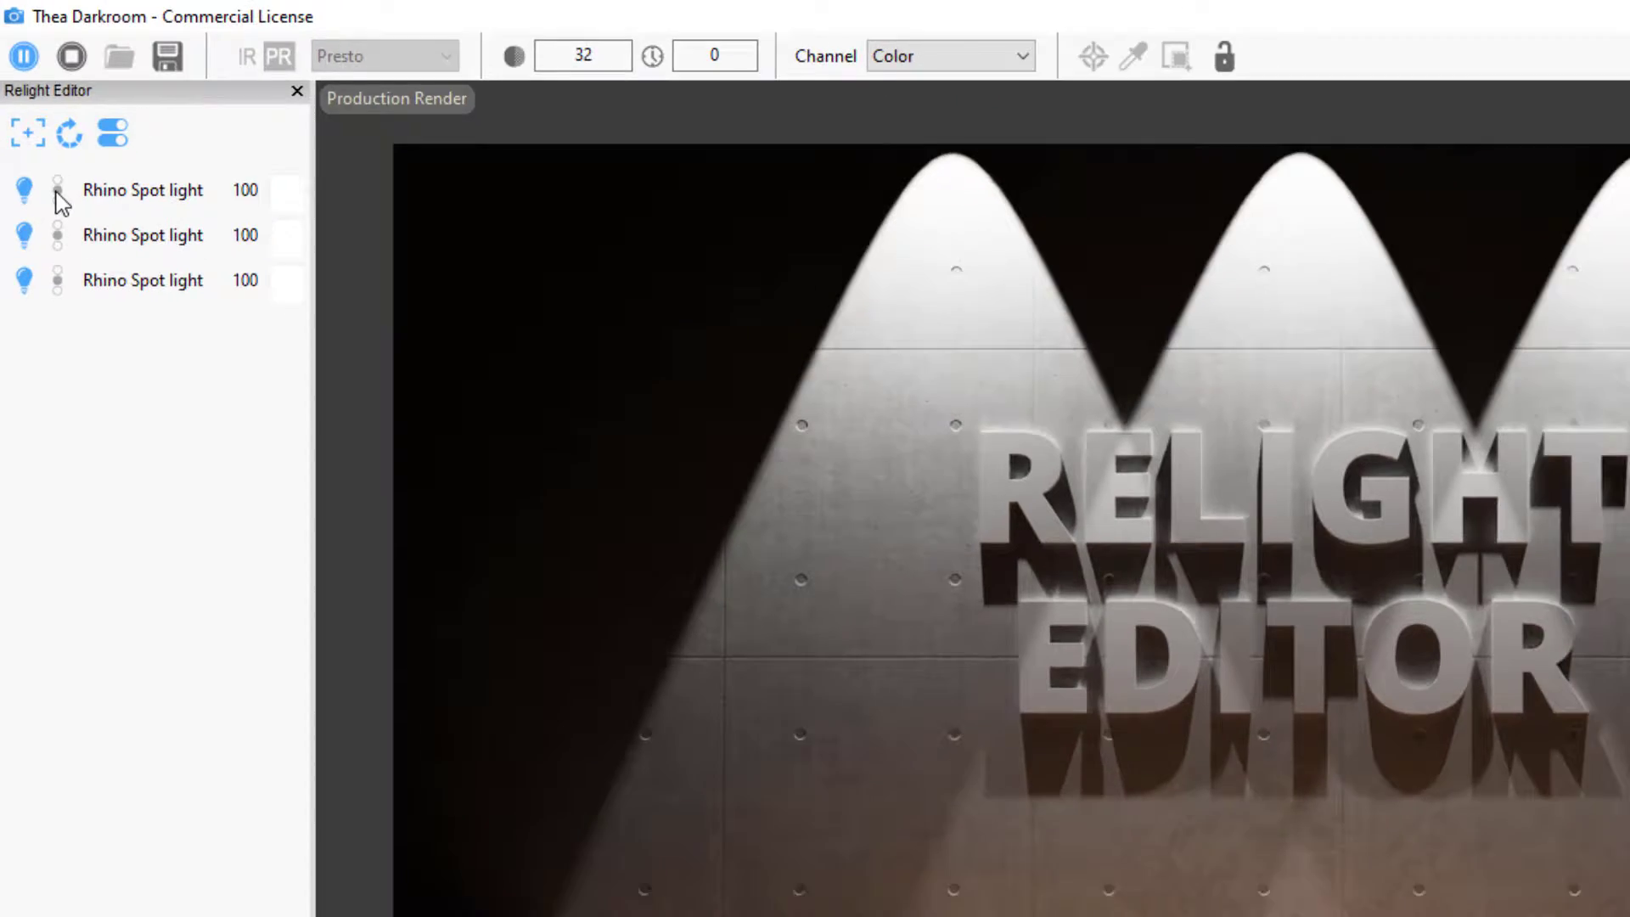
# - Solo the left, centre and right spotlights in turn, re-enable all, and close Darkroom
pyautogui.click(57, 190)
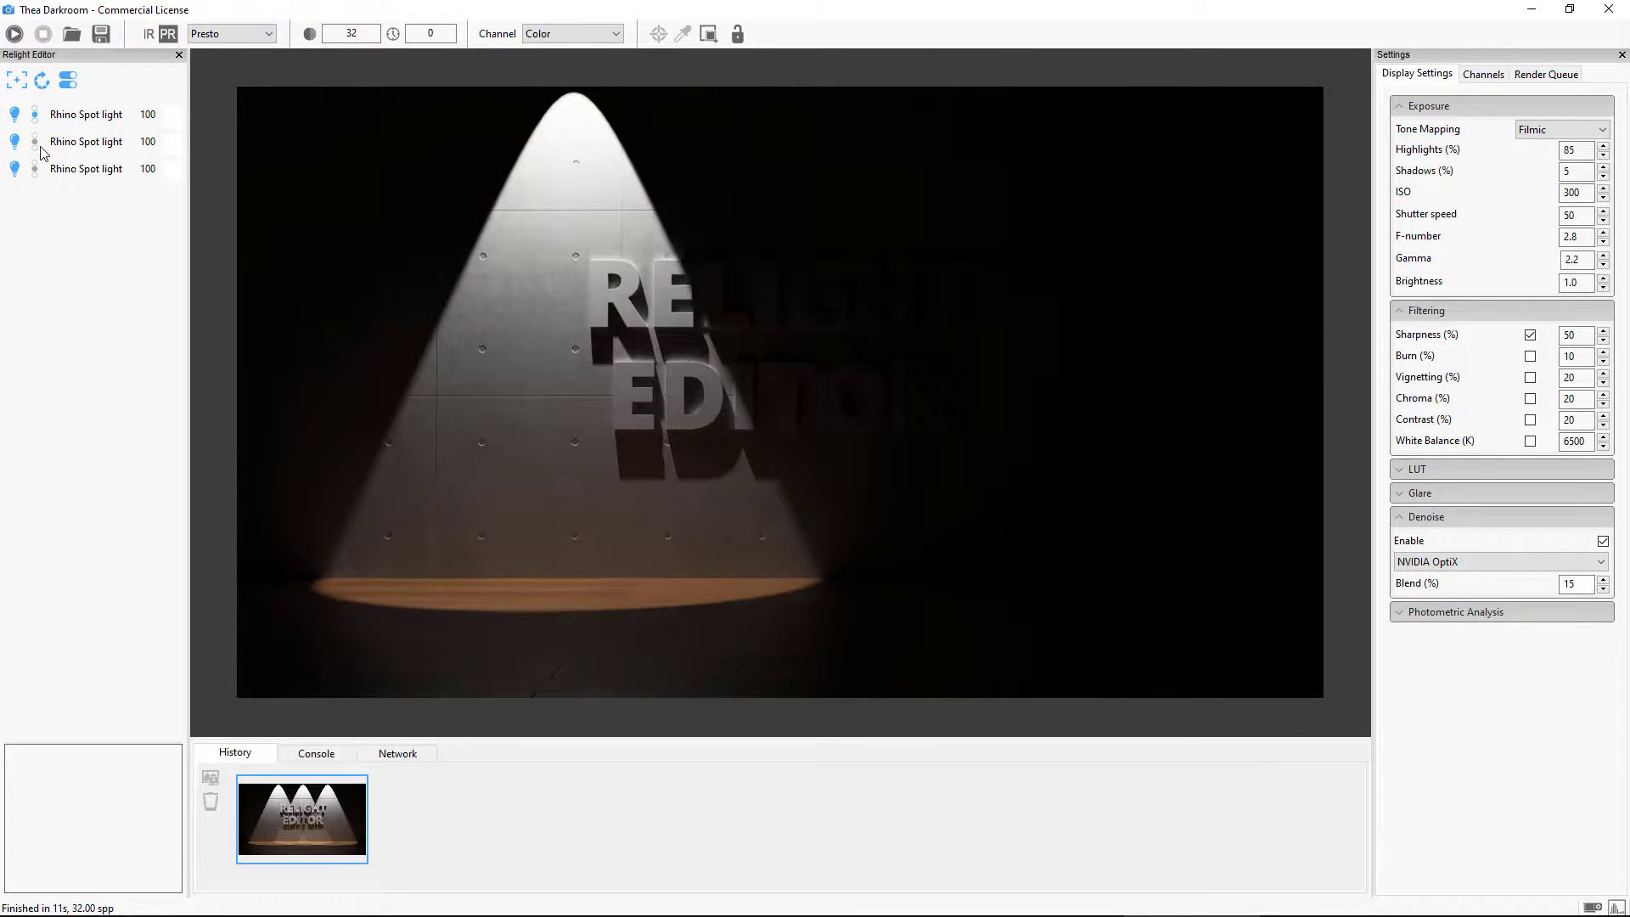
pyautogui.click(37, 142)
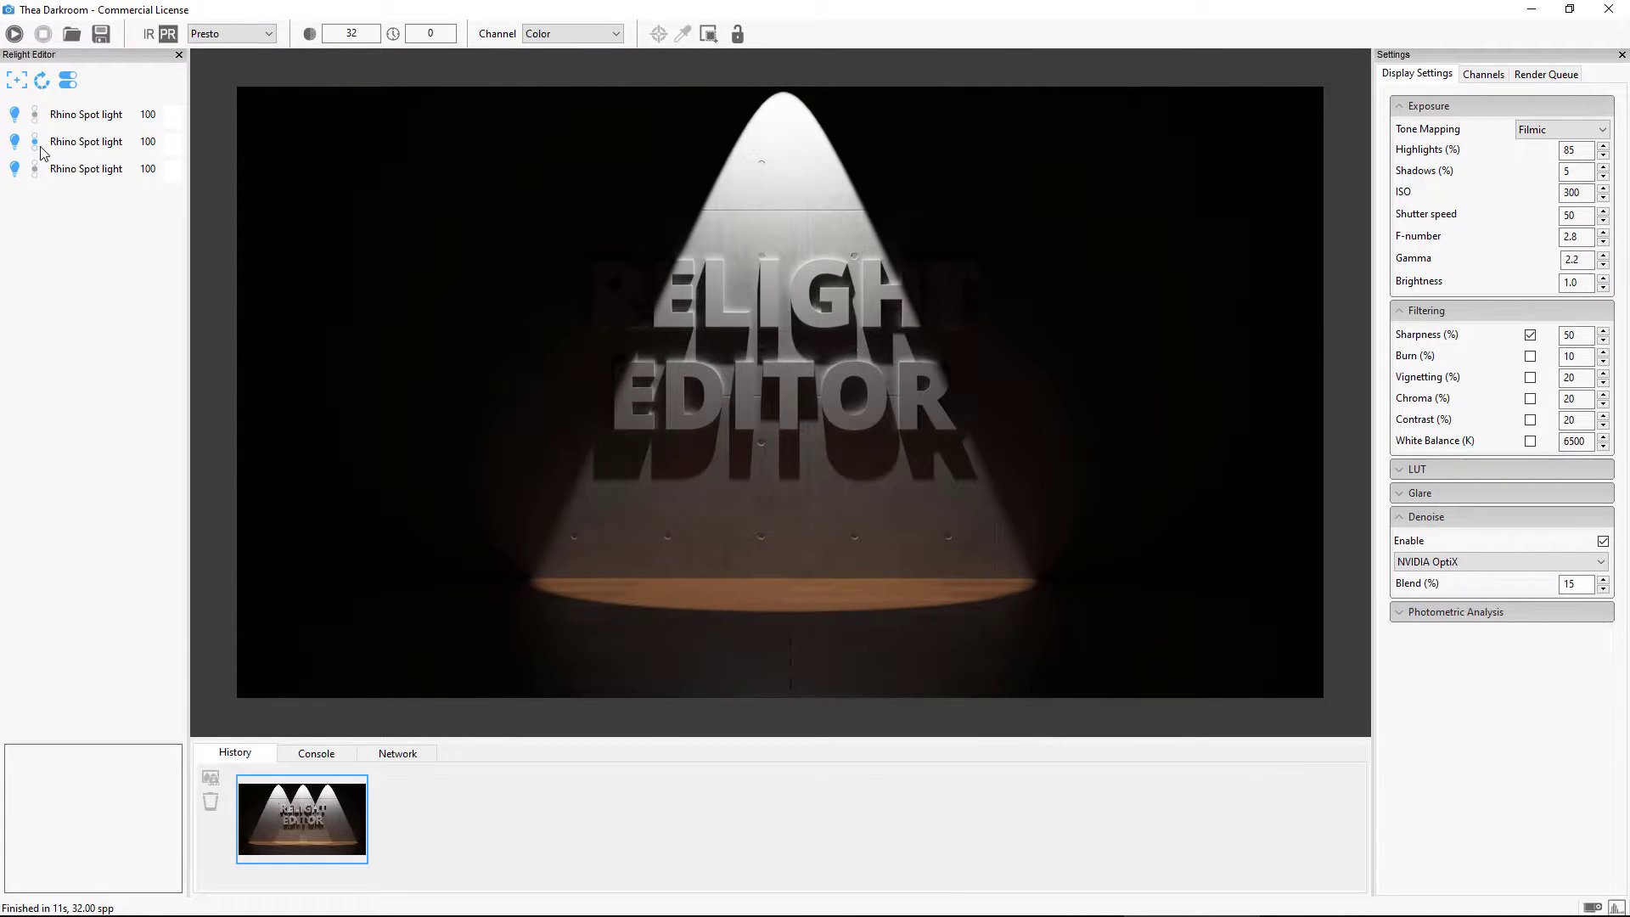
pyautogui.click(36, 170)
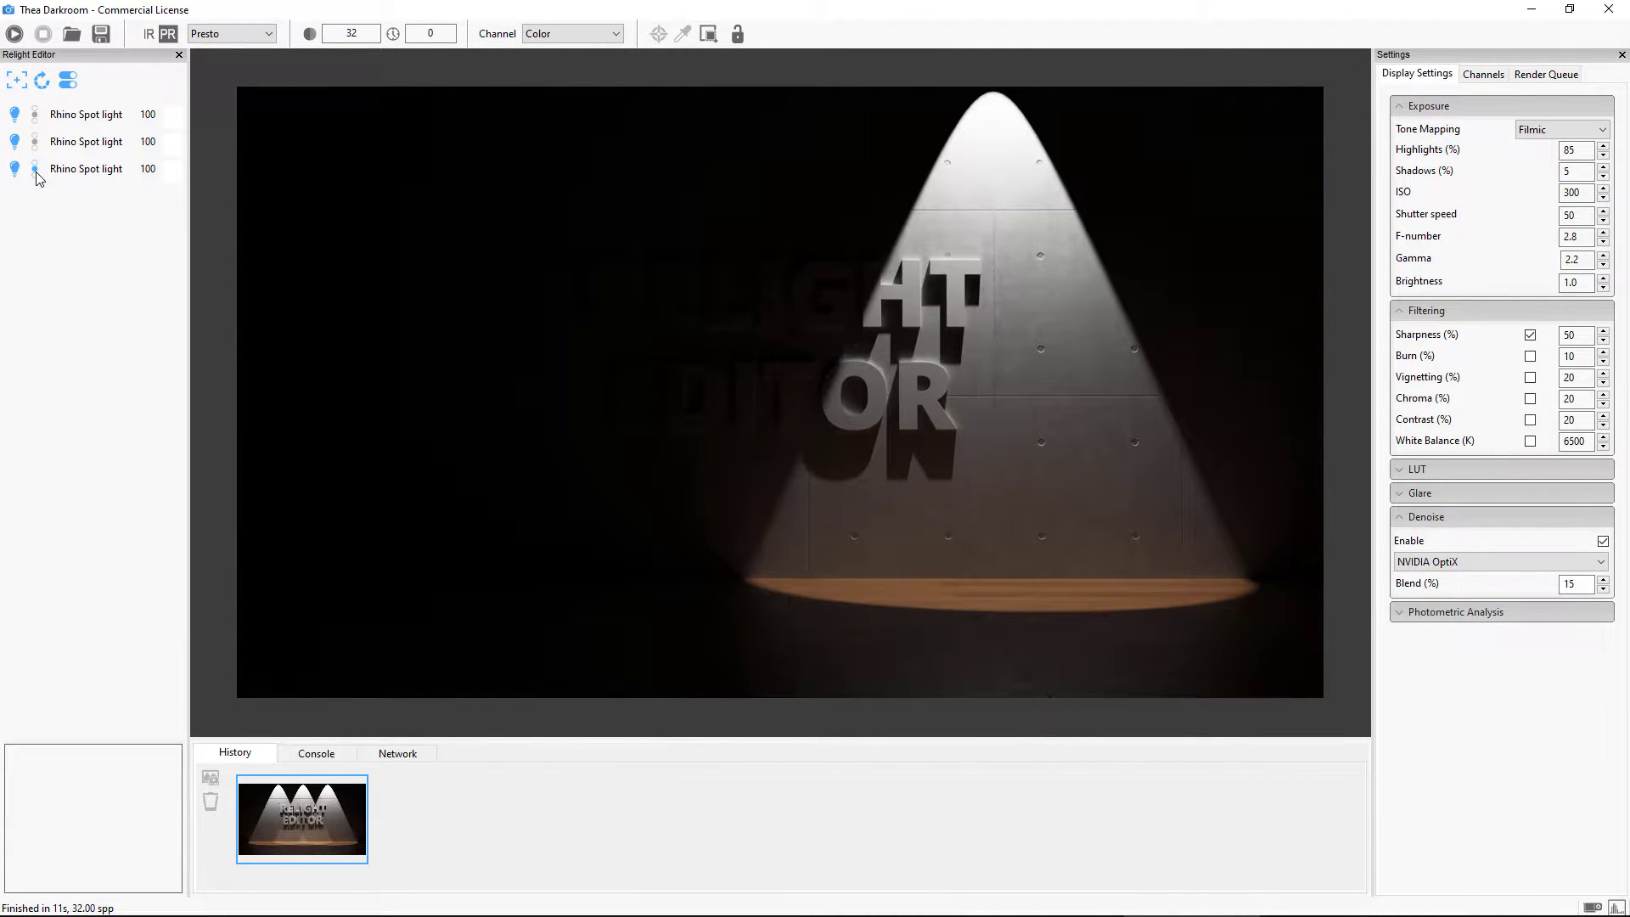
pyautogui.click(36, 170)
pyautogui.click(1609, 9)
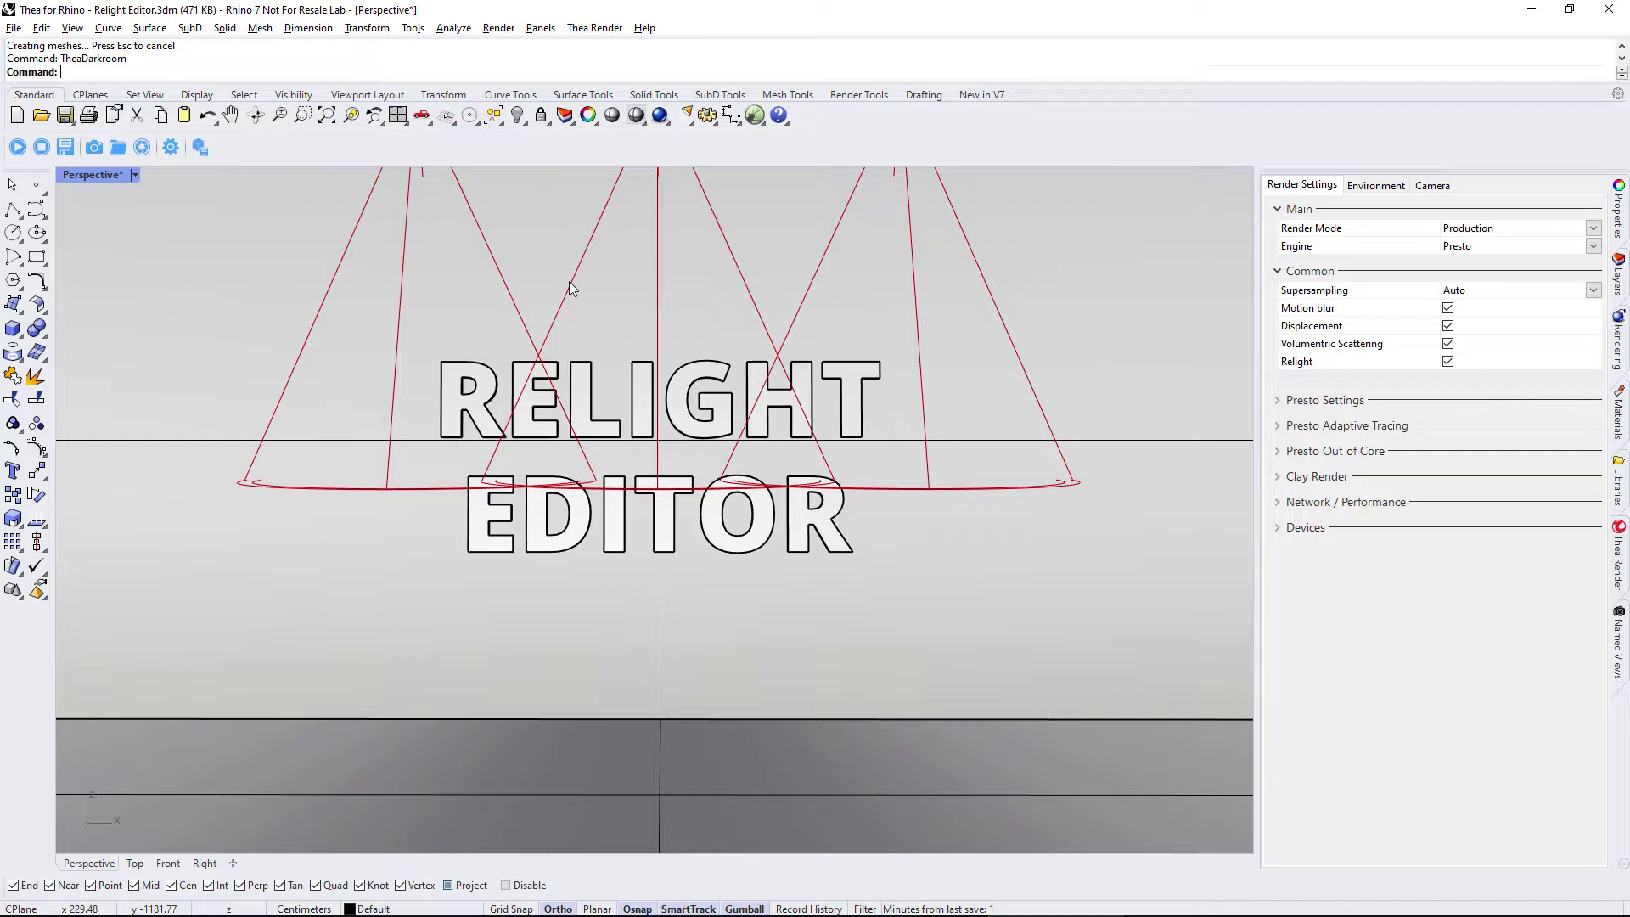
# - Group the left and middle spotlights into Group01 and render the scene in Thea Darkroom
pyautogui.click(407, 243)
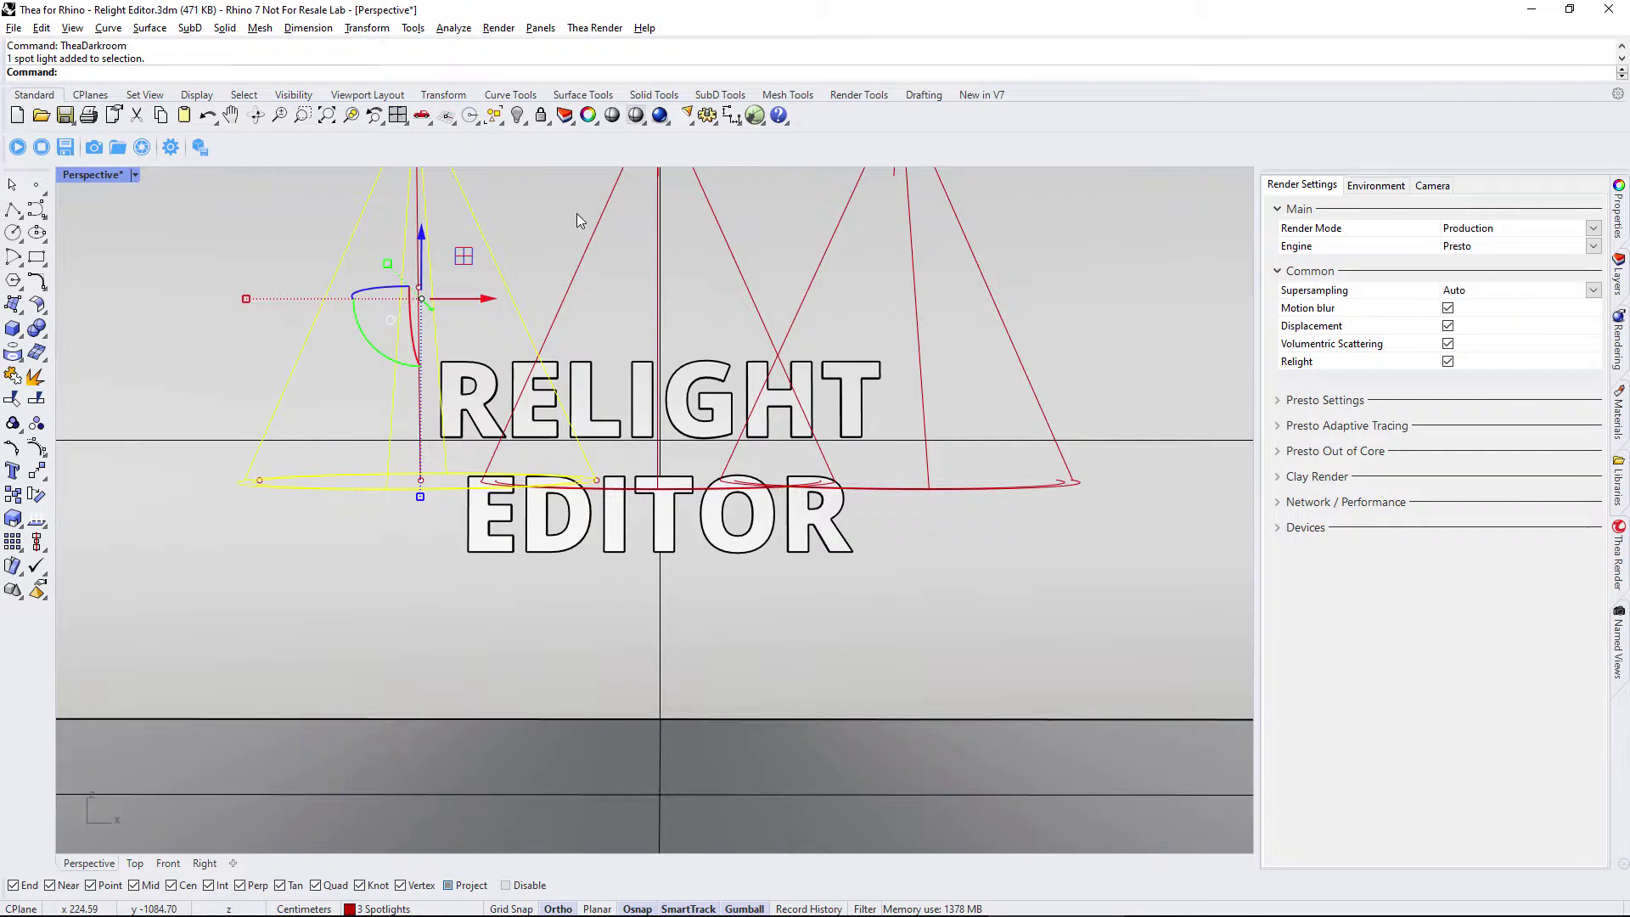
pyautogui.keyDown('shift'); pyautogui.click(604, 207); pyautogui.keyUp('shift')
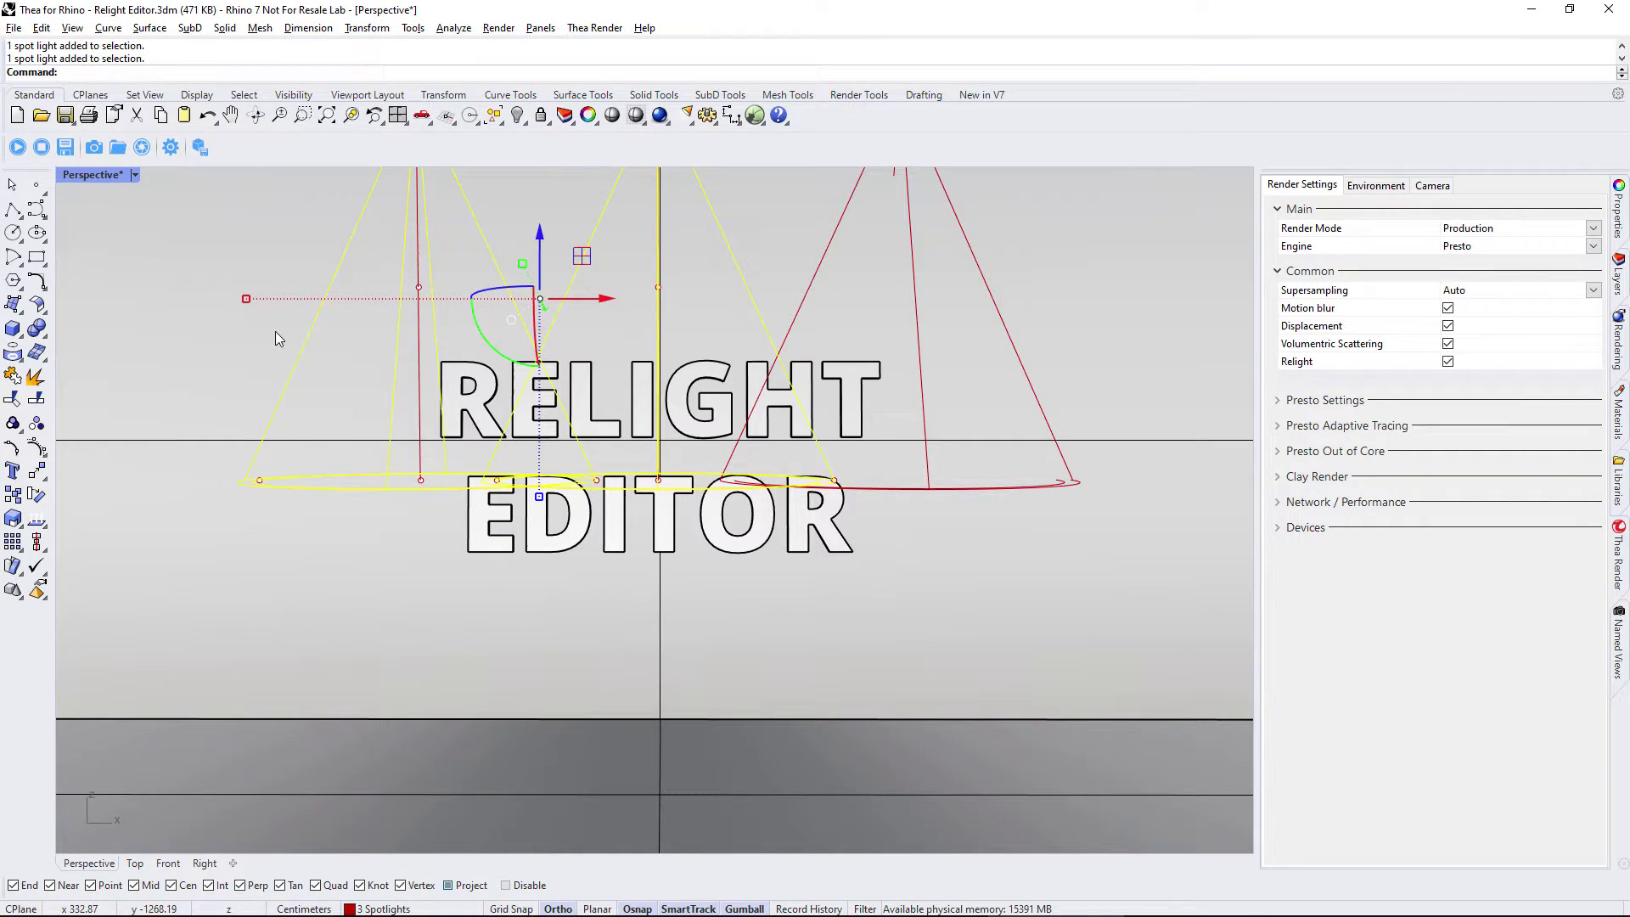
pyautogui.click(13, 422)
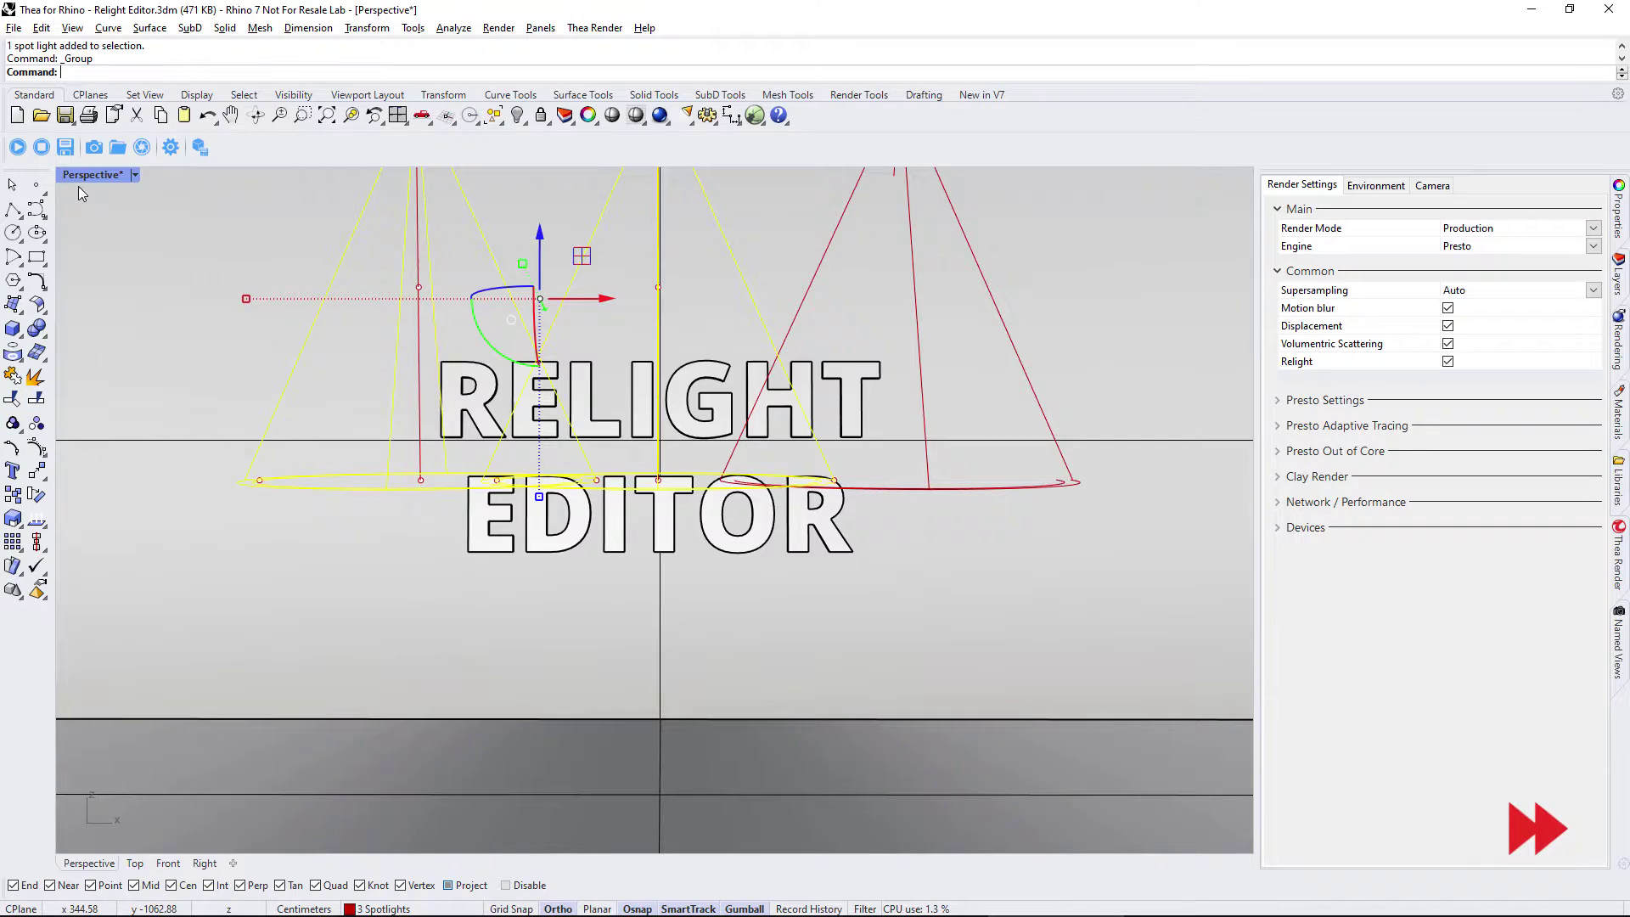
pyautogui.click(17, 147)
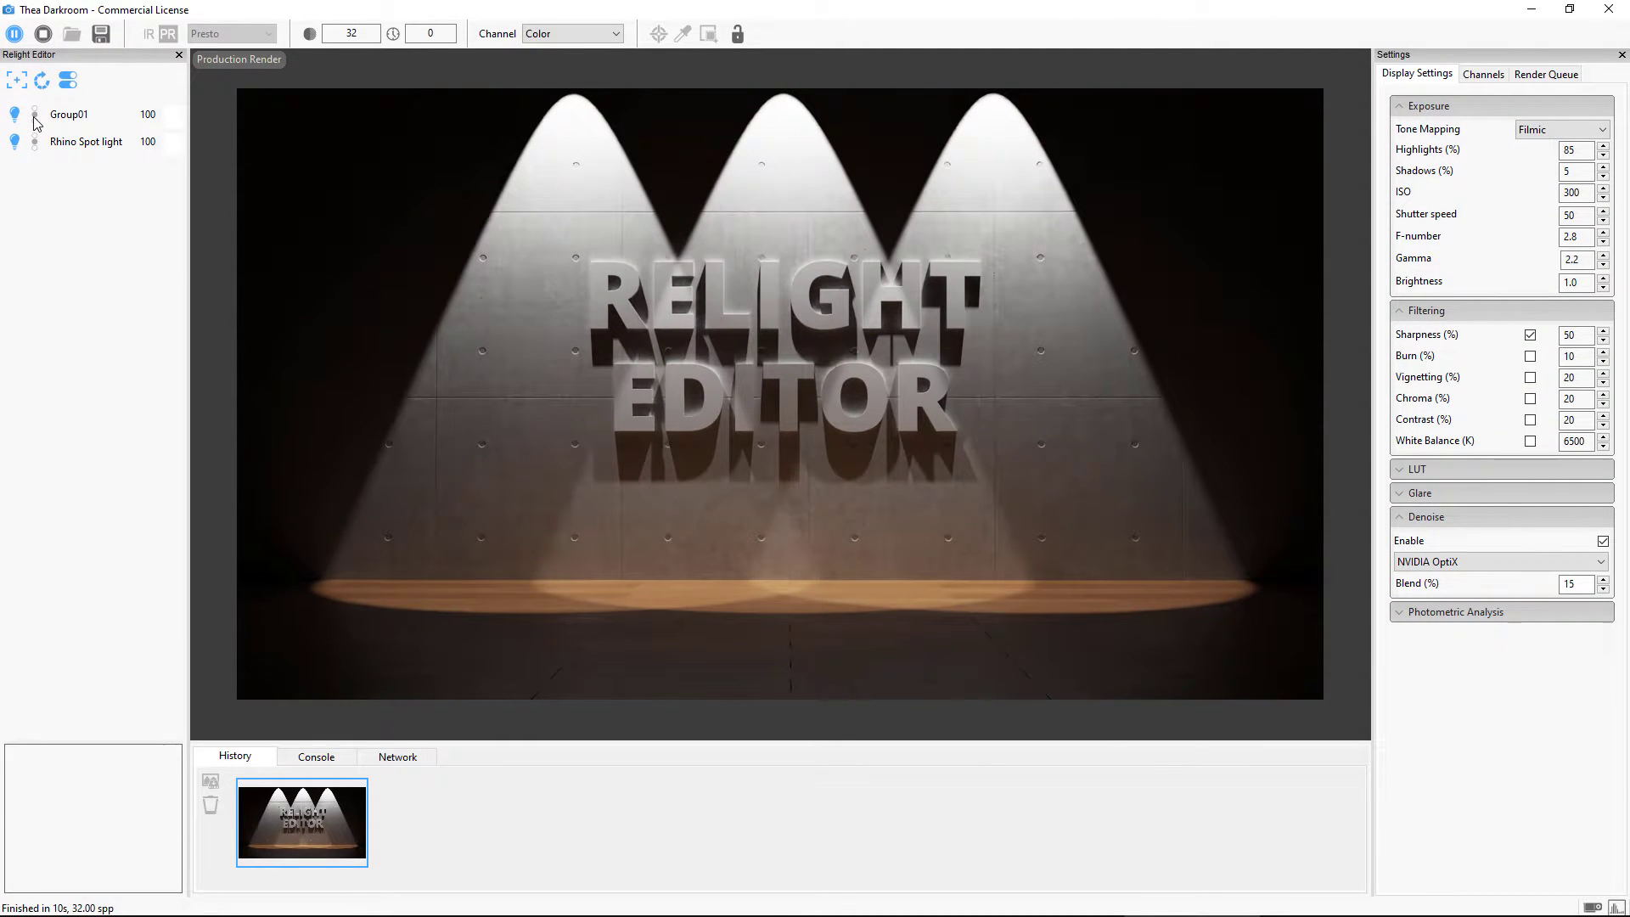
# - Solo Group01, then the single remaining Rhino Spot light, in the Relight Editor
pyautogui.click(35, 117)
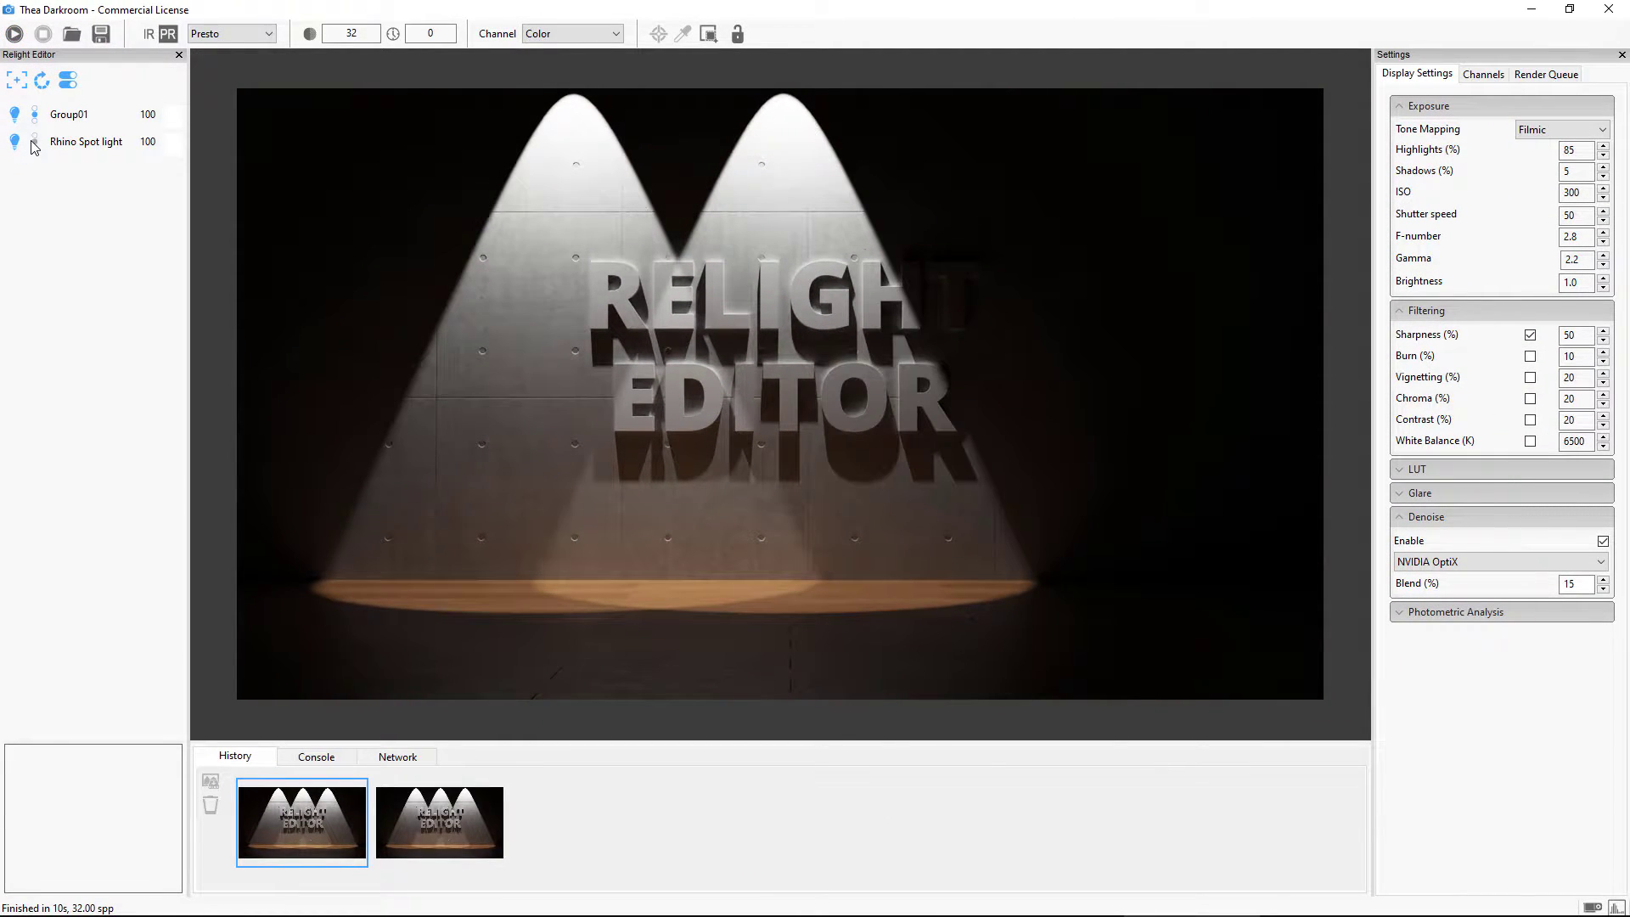
pyautogui.click(35, 144)
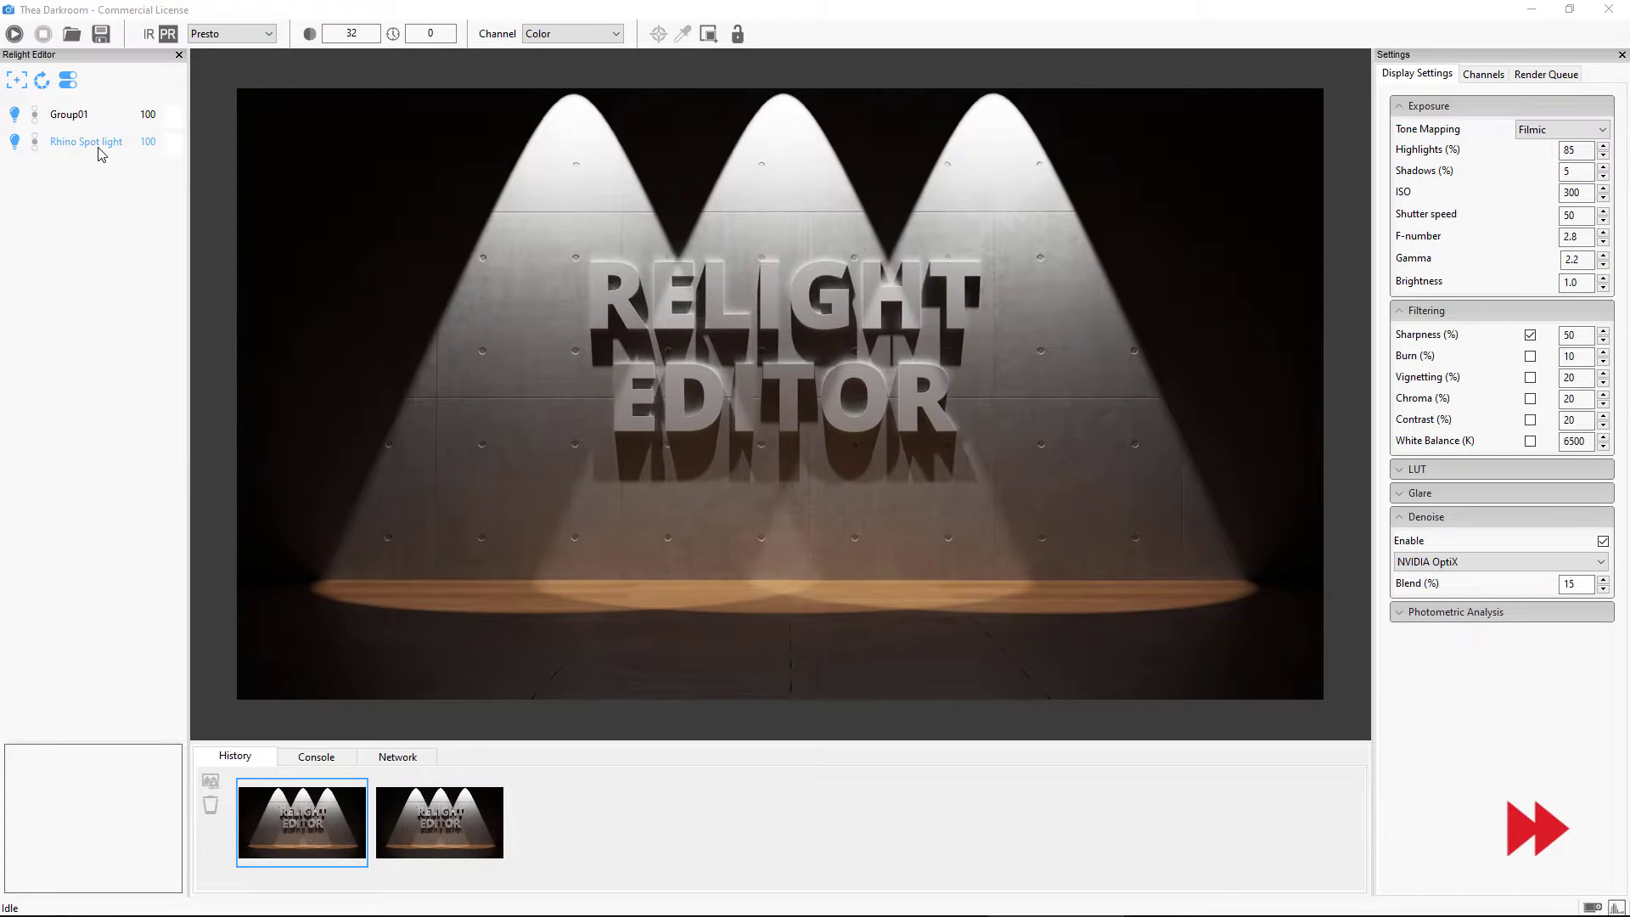
# - Render the Warm/Cold scene, solo the Warm then Cold lights, and relight everything
pyautogui.click(15, 34)
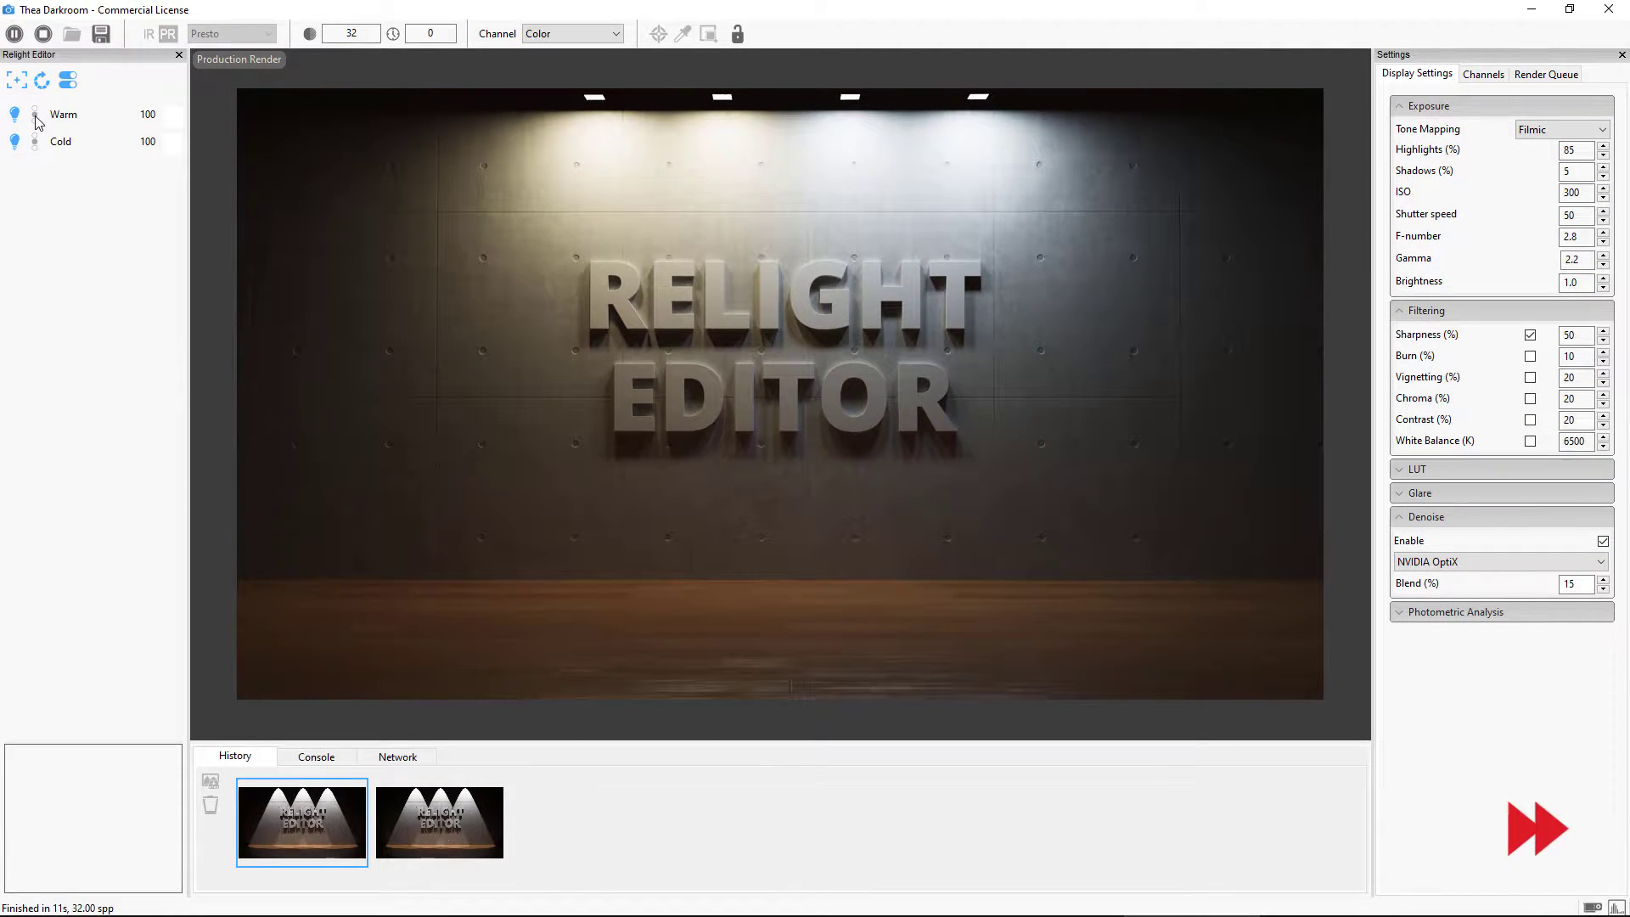
pyautogui.click(66, 213)
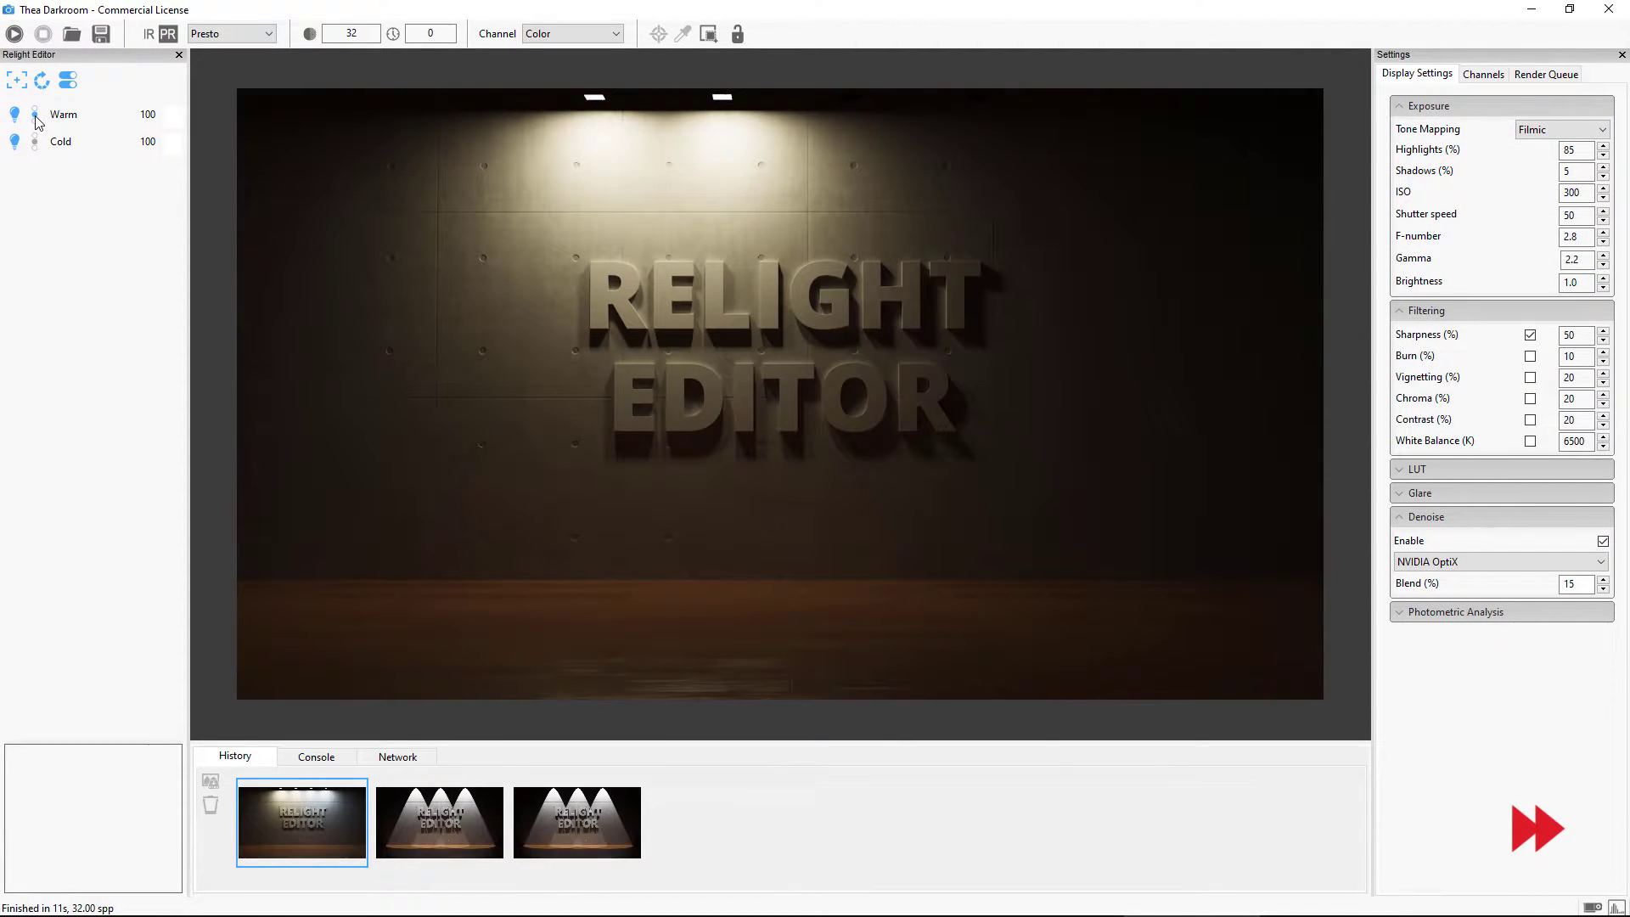
pyautogui.click(35, 141)
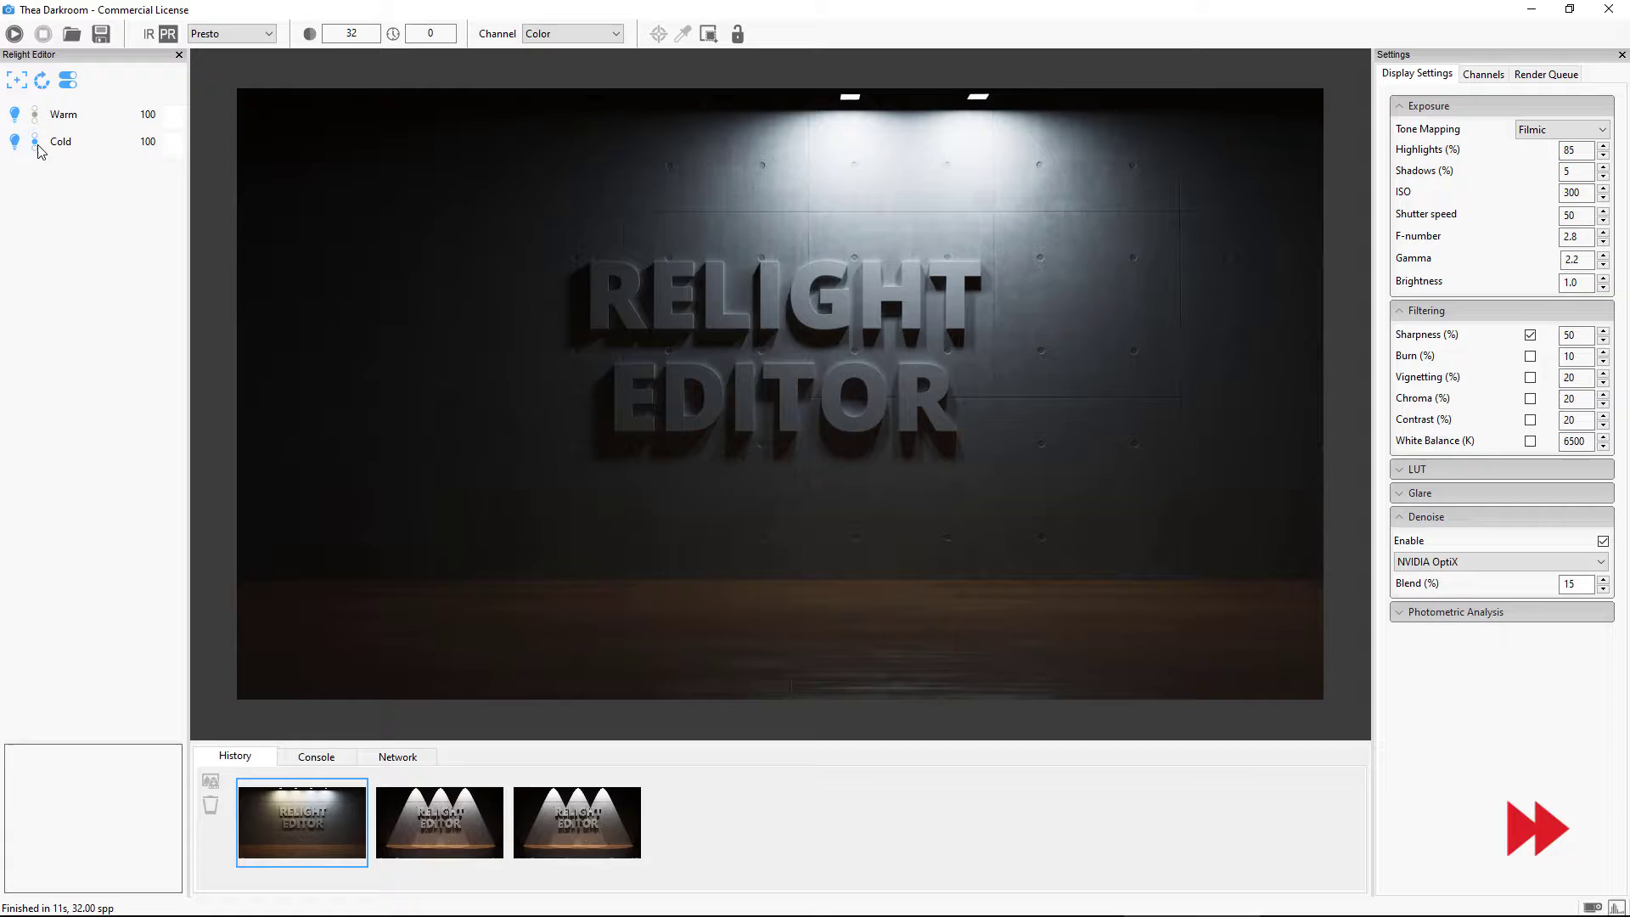
pyautogui.click(37, 146)
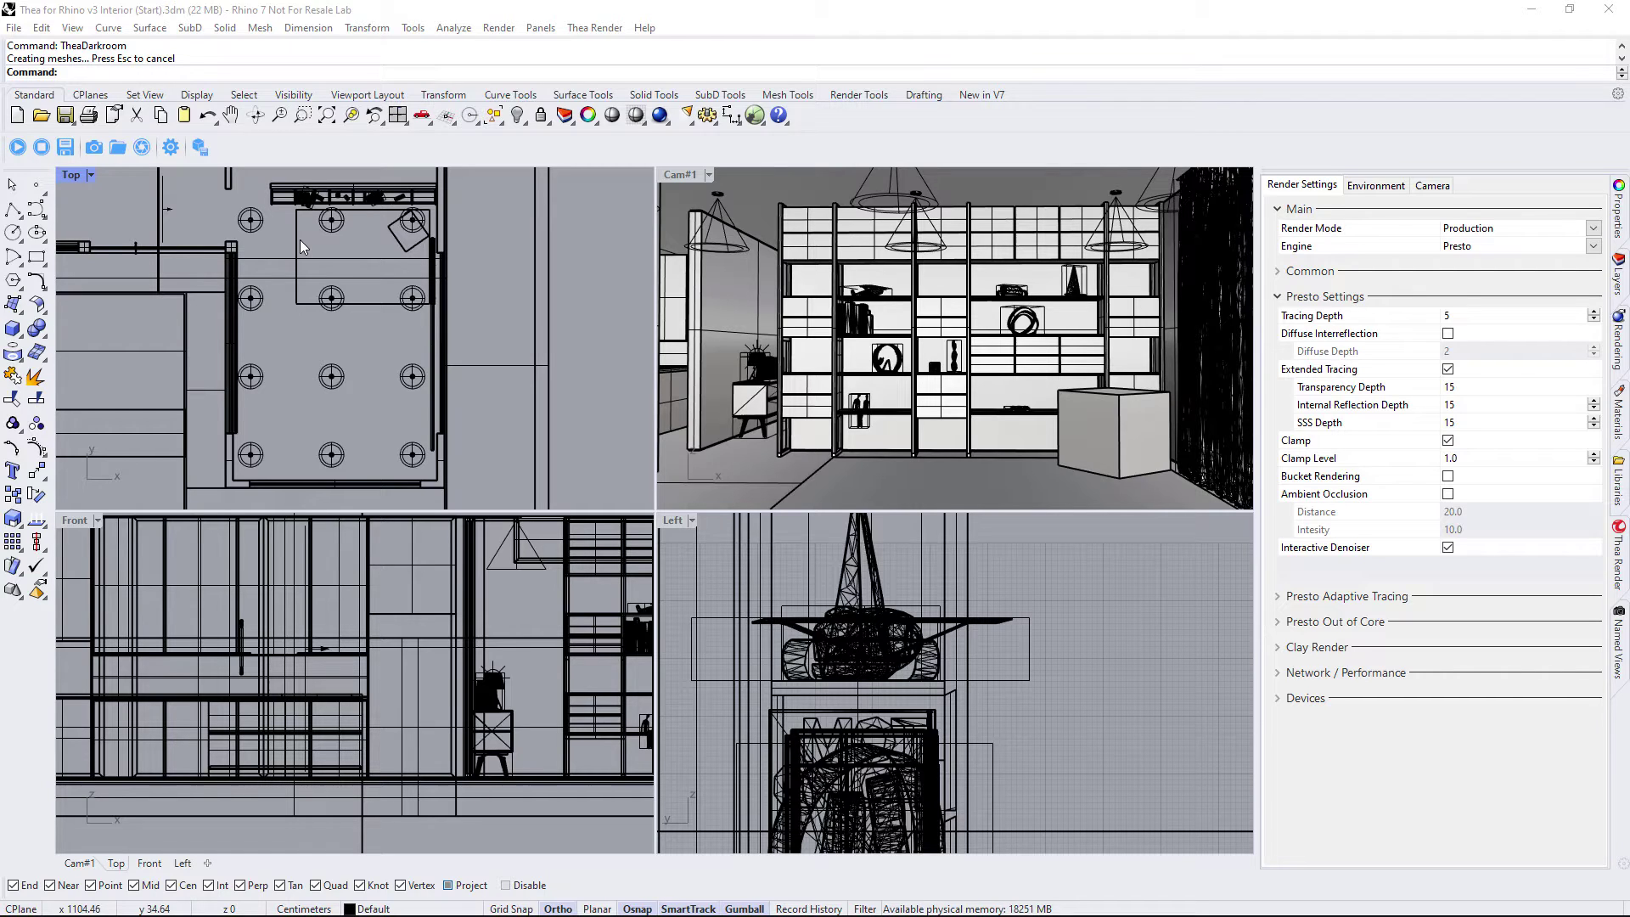
# - Select all the interior's ceiling spot lights in the Top view
pyautogui.click(251, 220)
pyautogui.keyDown('shift'); pyautogui.moveTo(270, 298); pyautogui.dragTo(257, 466); pyautogui.keyUp('shift')
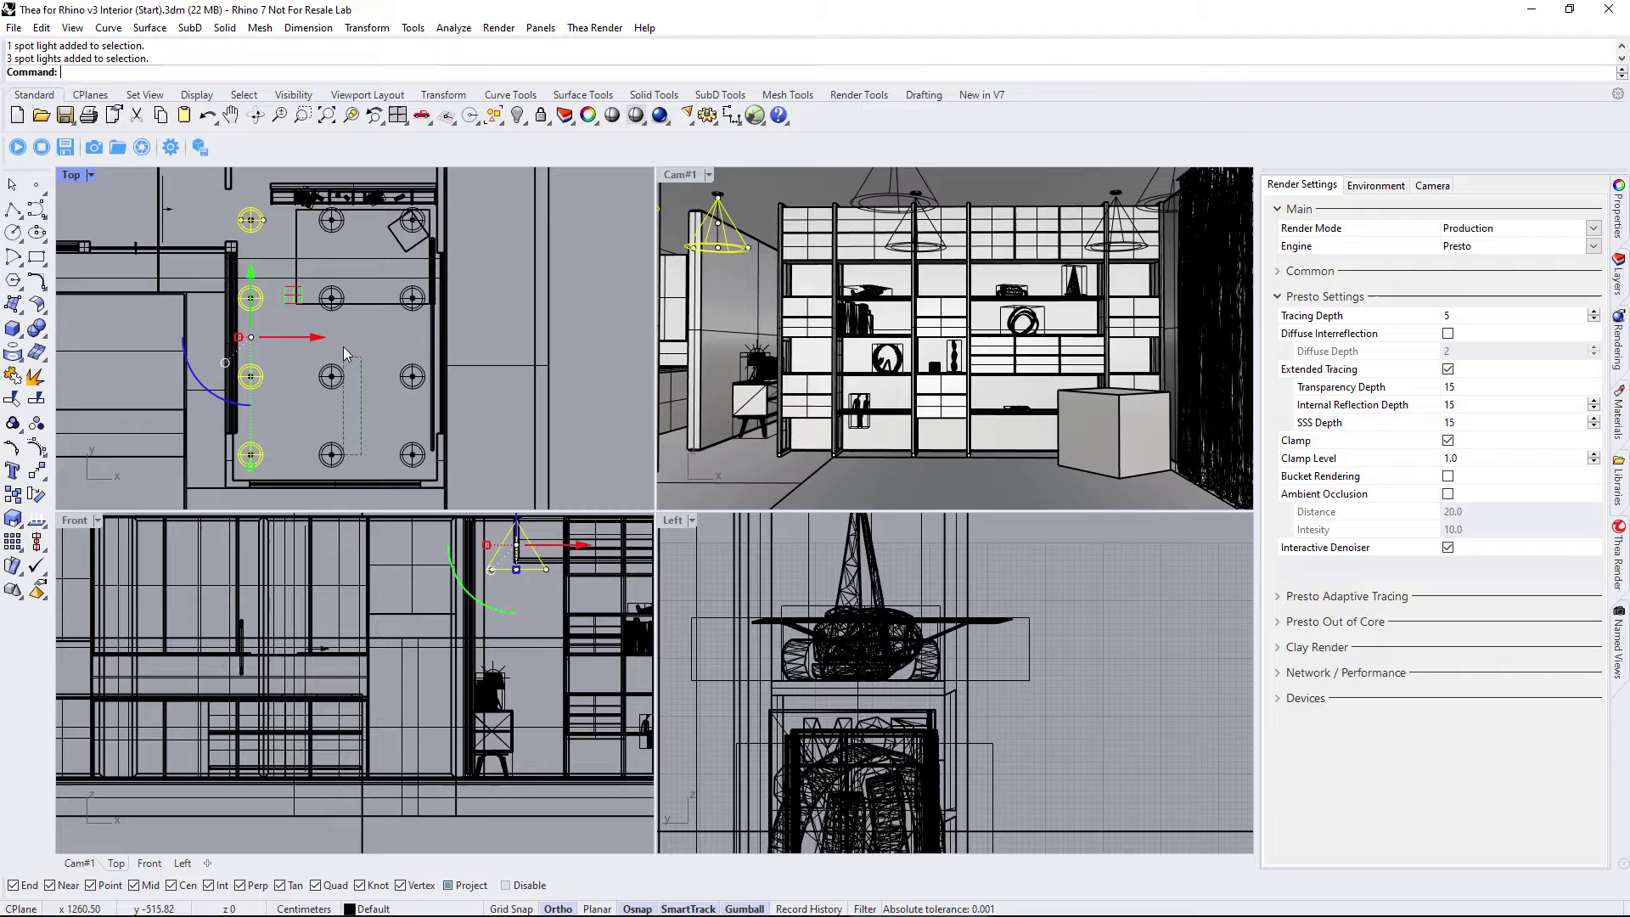
pyautogui.keyDown('shift'); pyautogui.moveTo(343, 346); pyautogui.dragTo(343, 349); pyautogui.keyUp('shift')
pyautogui.keyDown('shift'); pyautogui.moveTo(459, 329); pyautogui.dragTo(334, 303); pyautogui.keyUp('shift')
pyautogui.keyDown('shift'); pyautogui.click(331, 220); pyautogui.keyUp('shift')
pyautogui.keyDown('shift'); pyautogui.click(412, 220); pyautogui.keyUp('shift')
pyautogui.keyDown('shift'); pyautogui.click(412, 298); pyautogui.keyUp('shift')
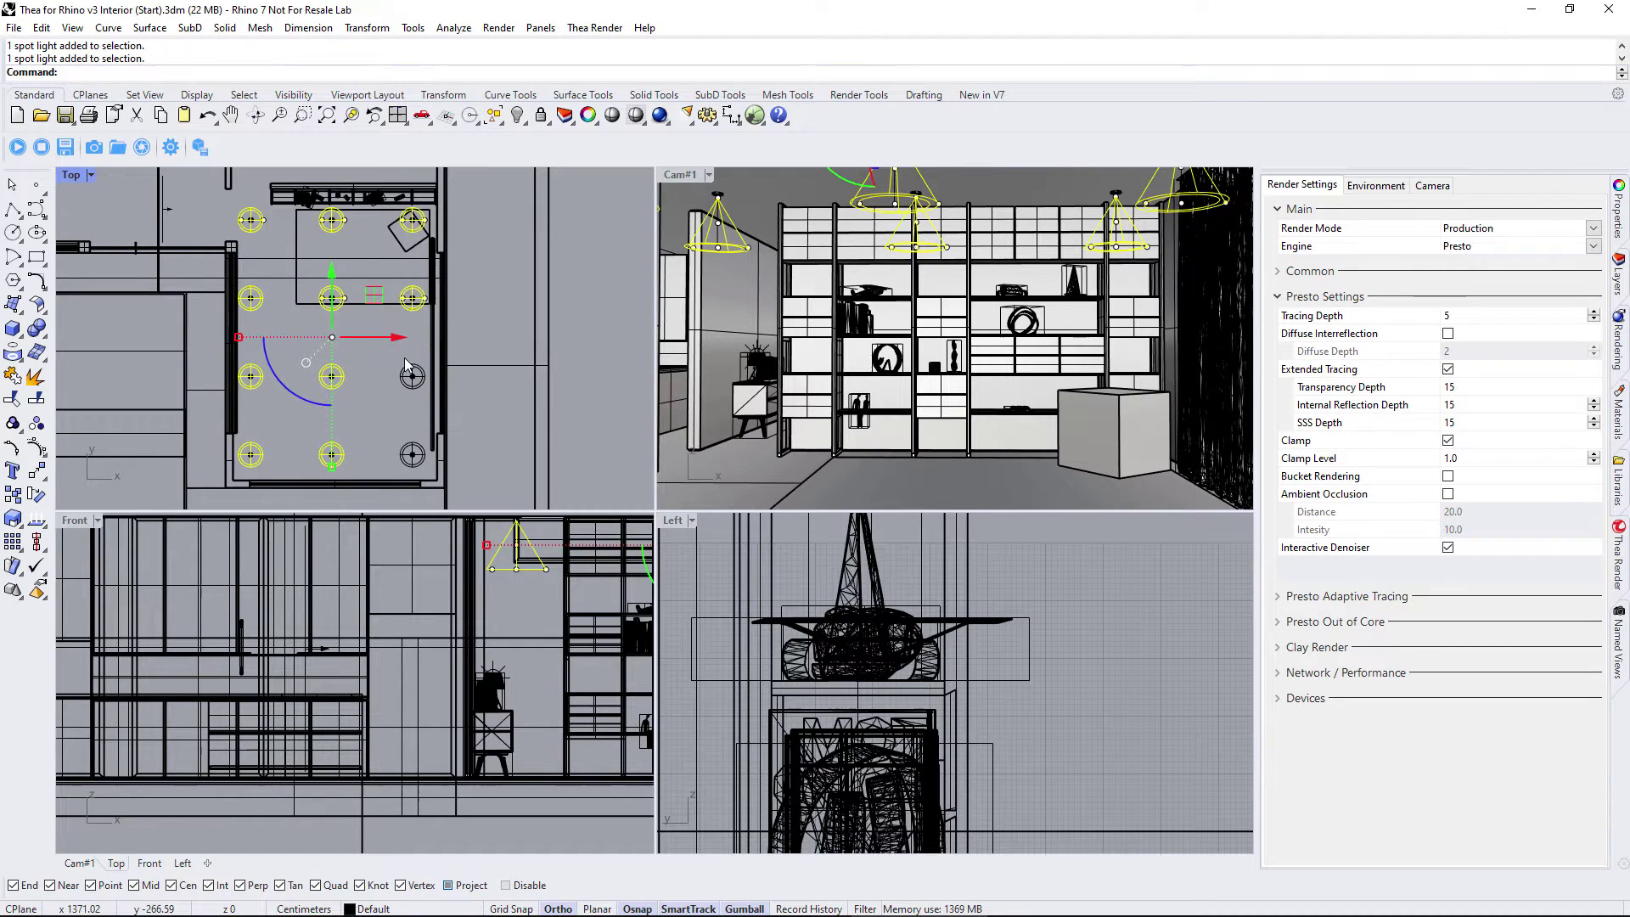
pyautogui.keyDown('shift'); pyautogui.moveTo(405, 365); pyautogui.dragTo(389, 468); pyautogui.keyUp('shift')
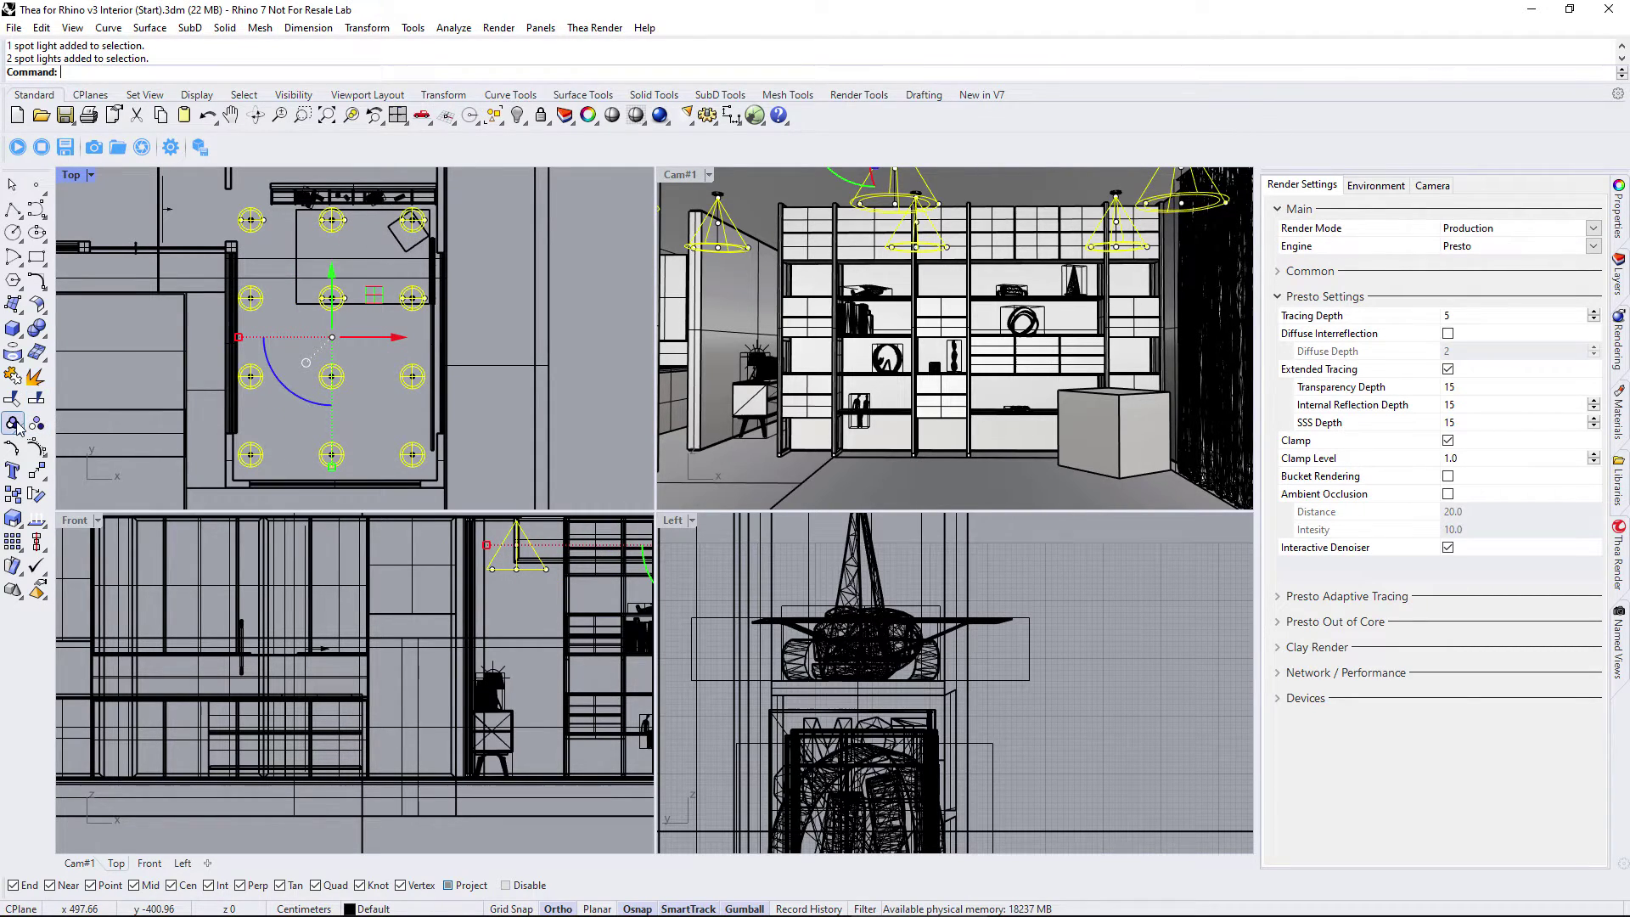
# - Collapse Presto Settings and show Thea's Common render options, where Relight is off
pyautogui.press('Escape')
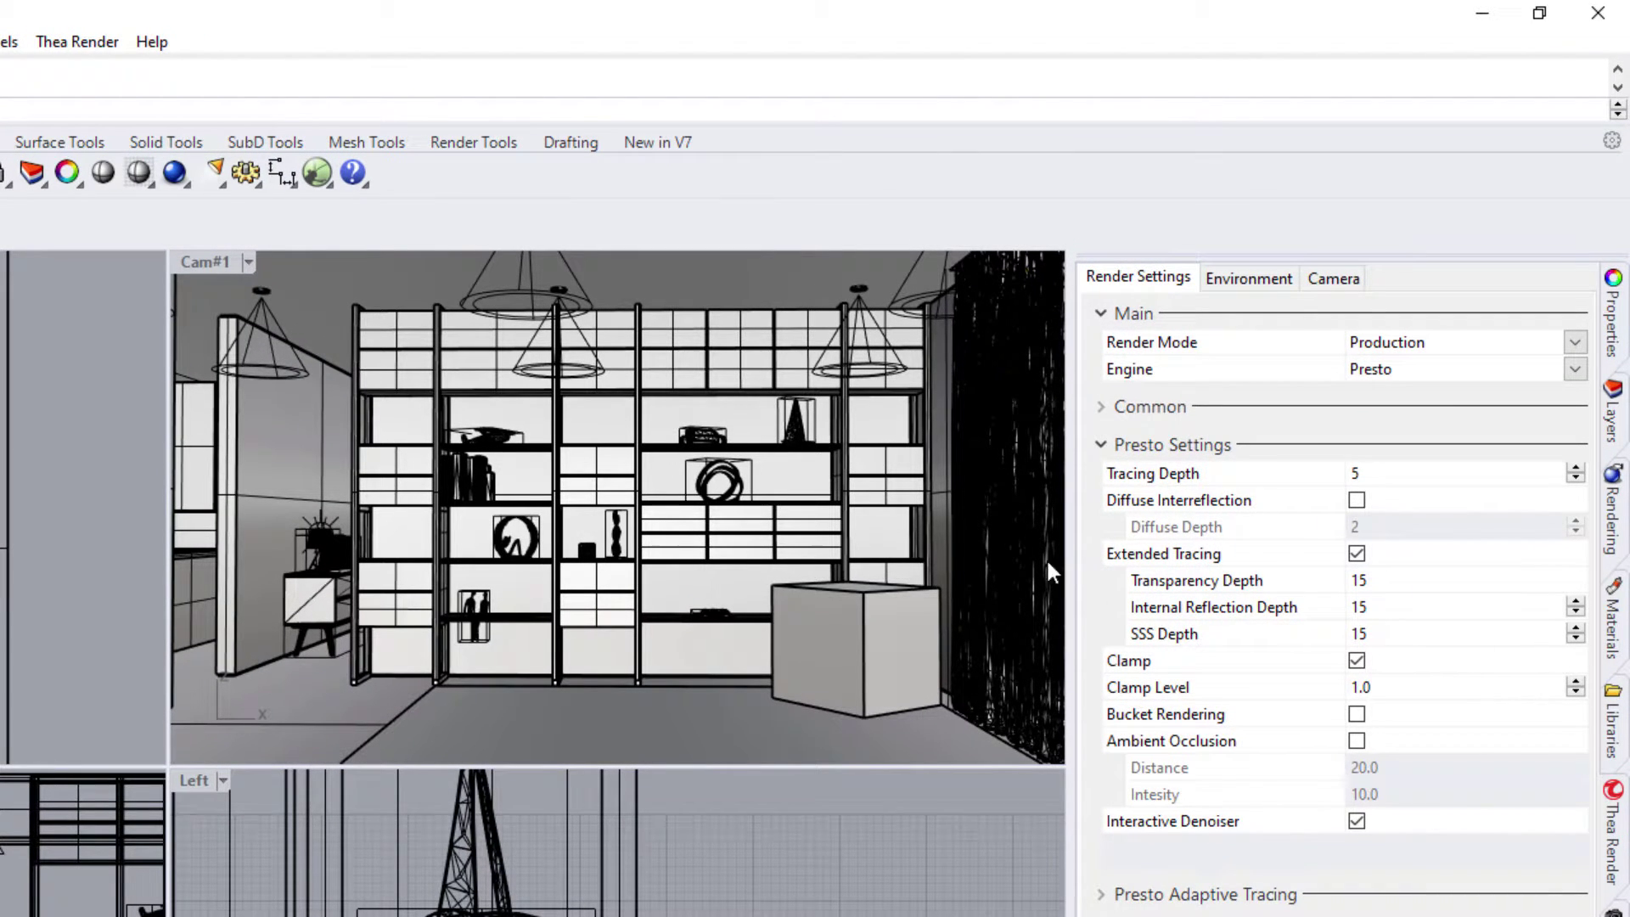
pyautogui.click(1165, 448)
pyautogui.click(1170, 415)
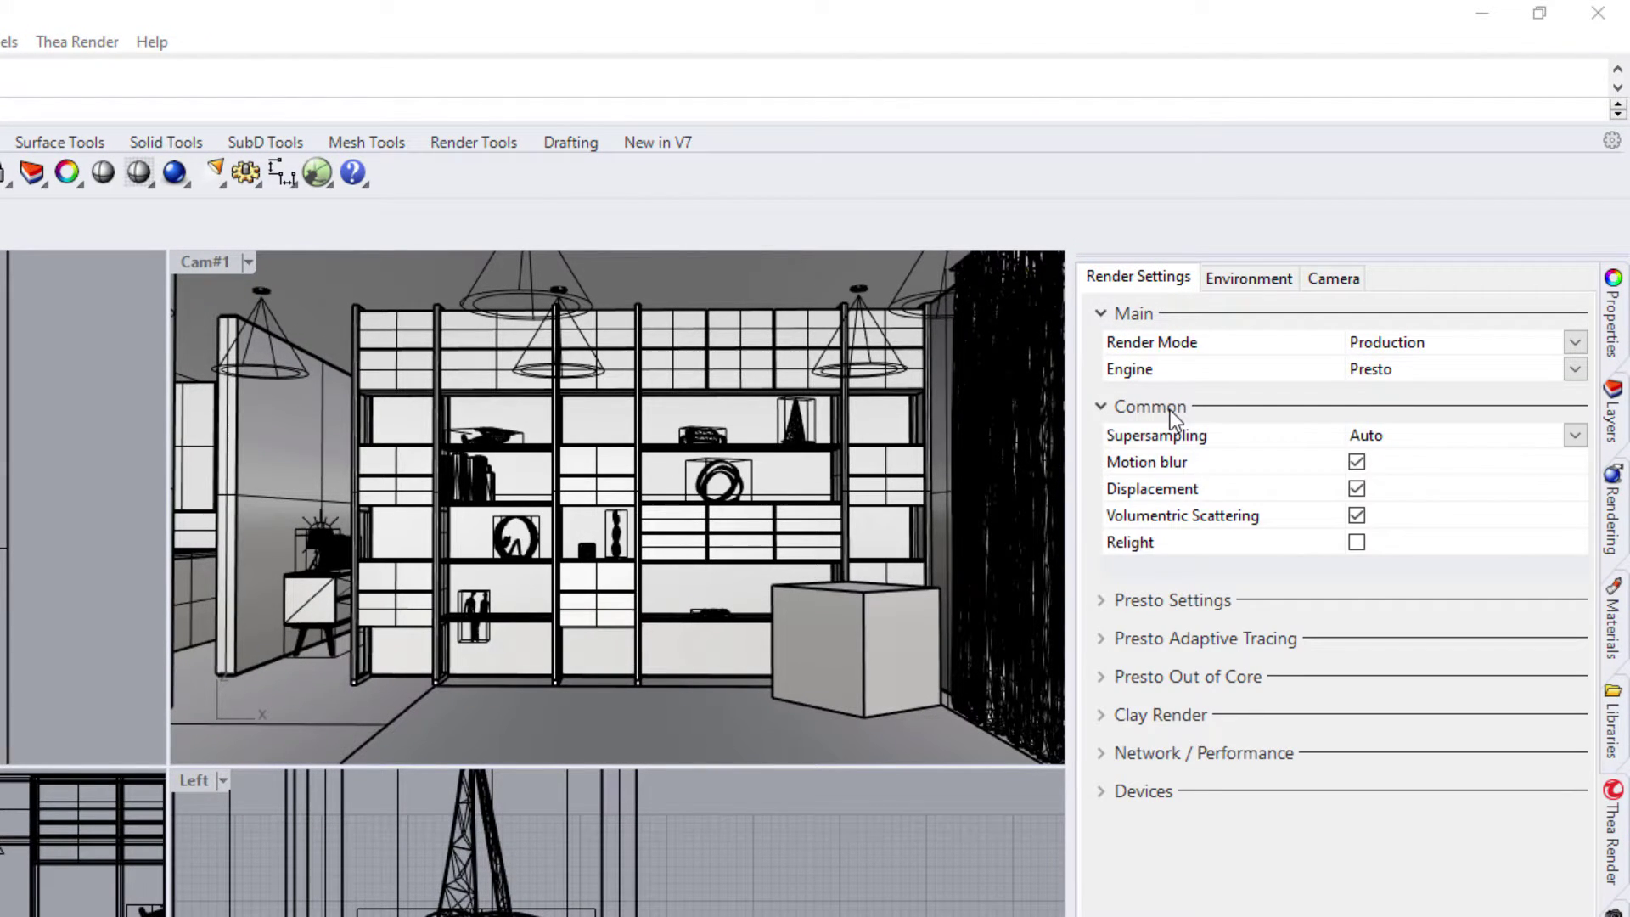
# - Tick Relight in Thea's Common settings for the interior render
pyautogui.click(1359, 544)
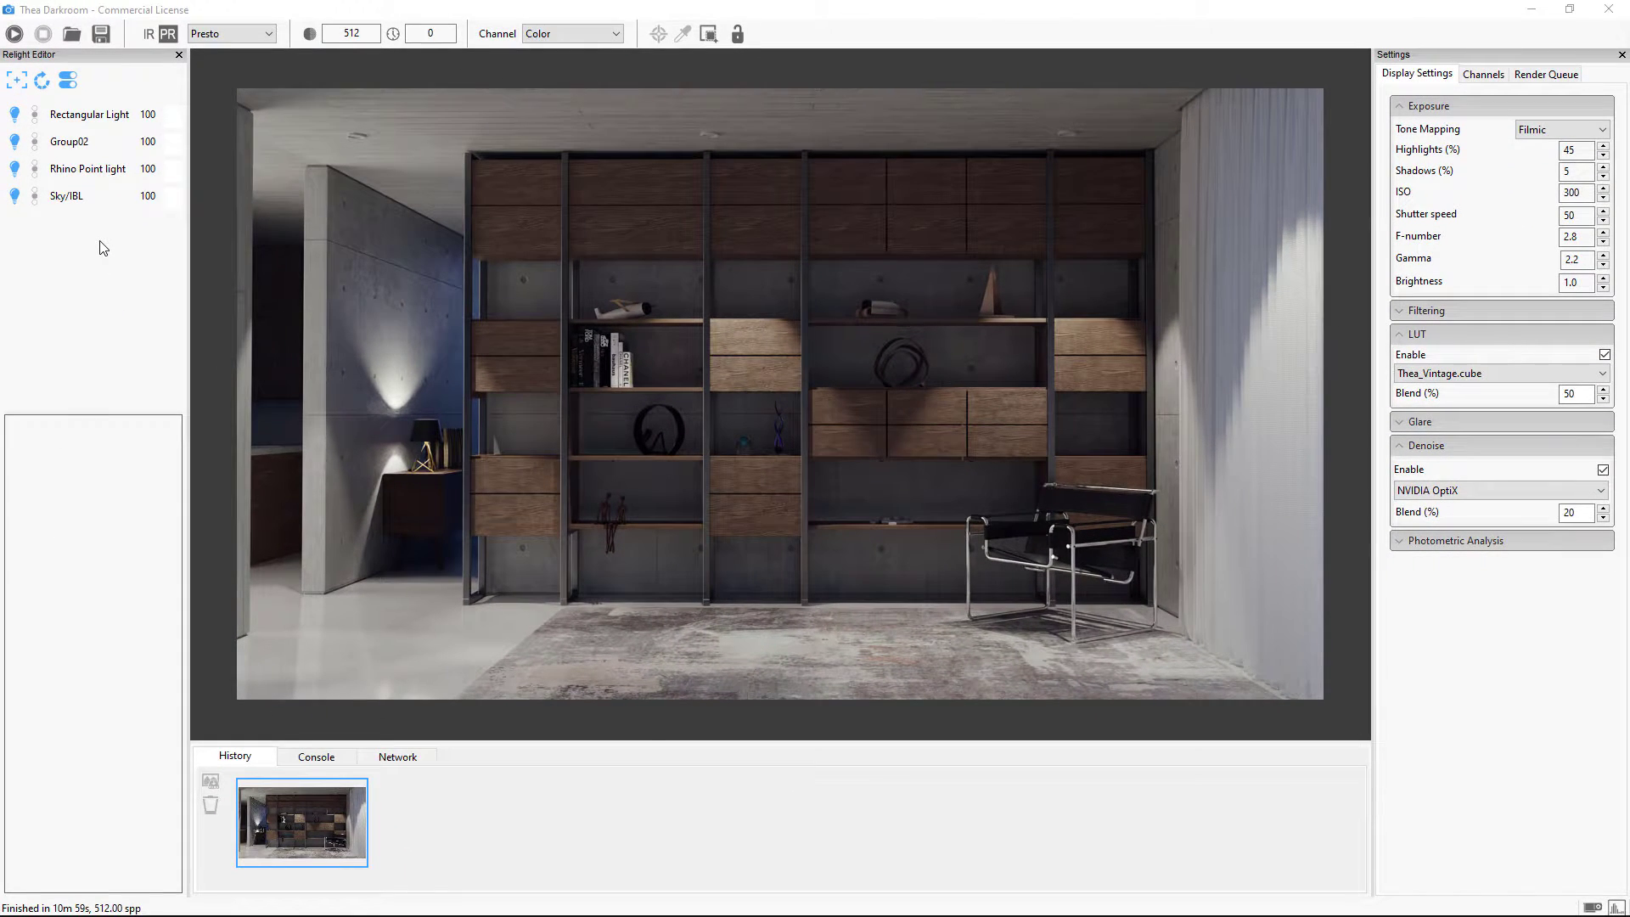
# - Toggle and solo Rectangular Light, Group02, Rhino Point light and Sky/IBL, then restore all
pyautogui.click(14, 118)
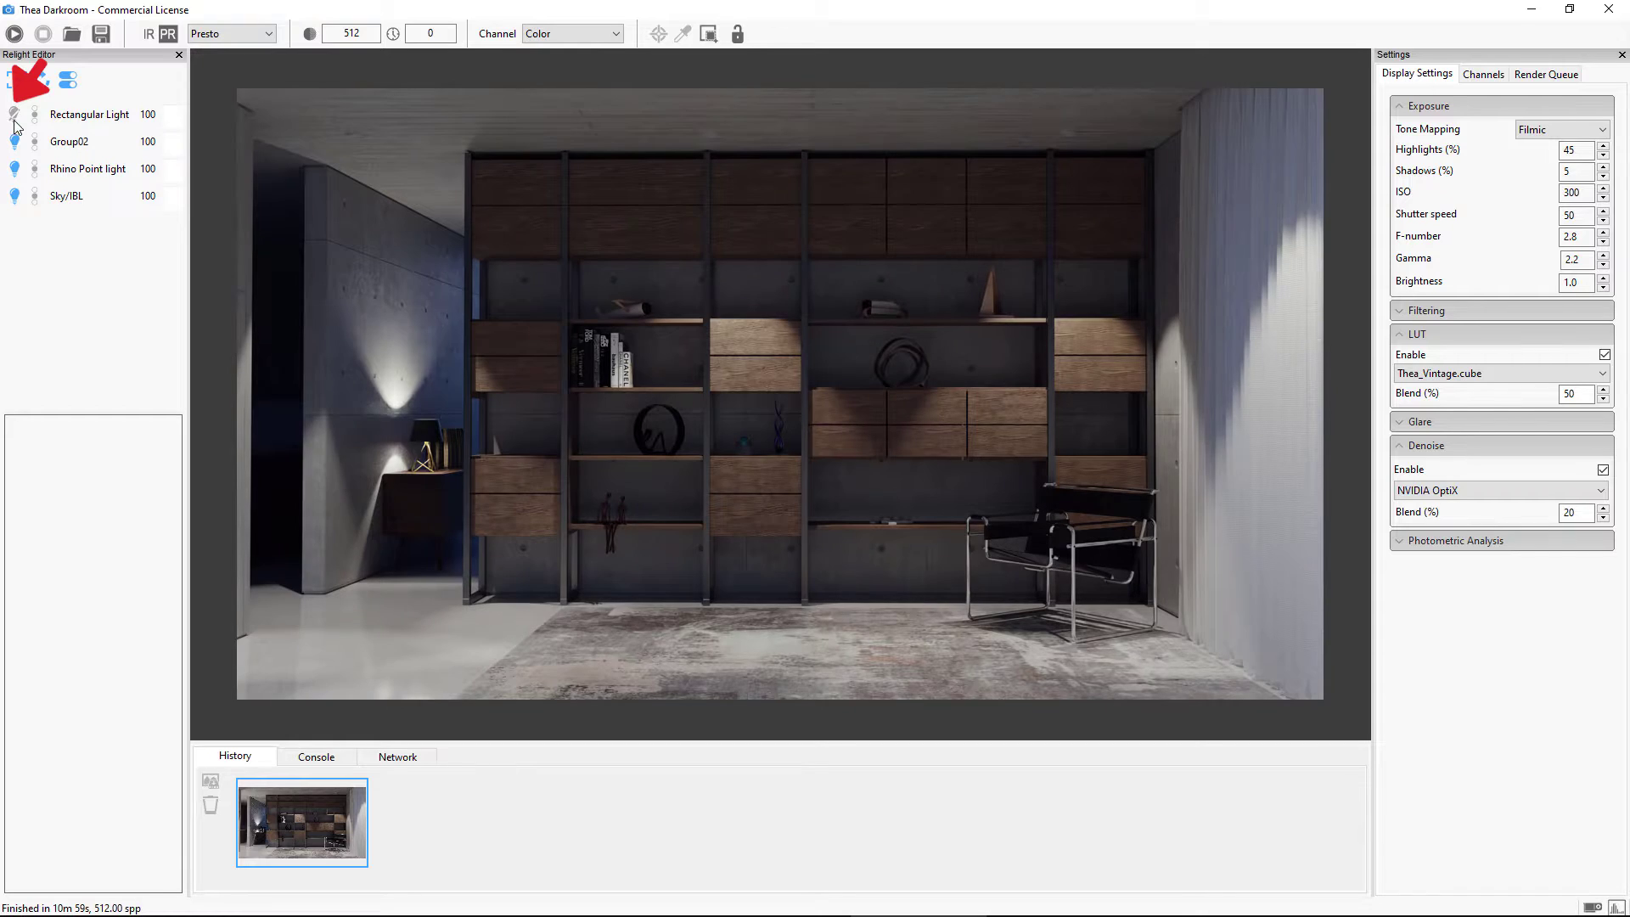
pyautogui.click(15, 143)
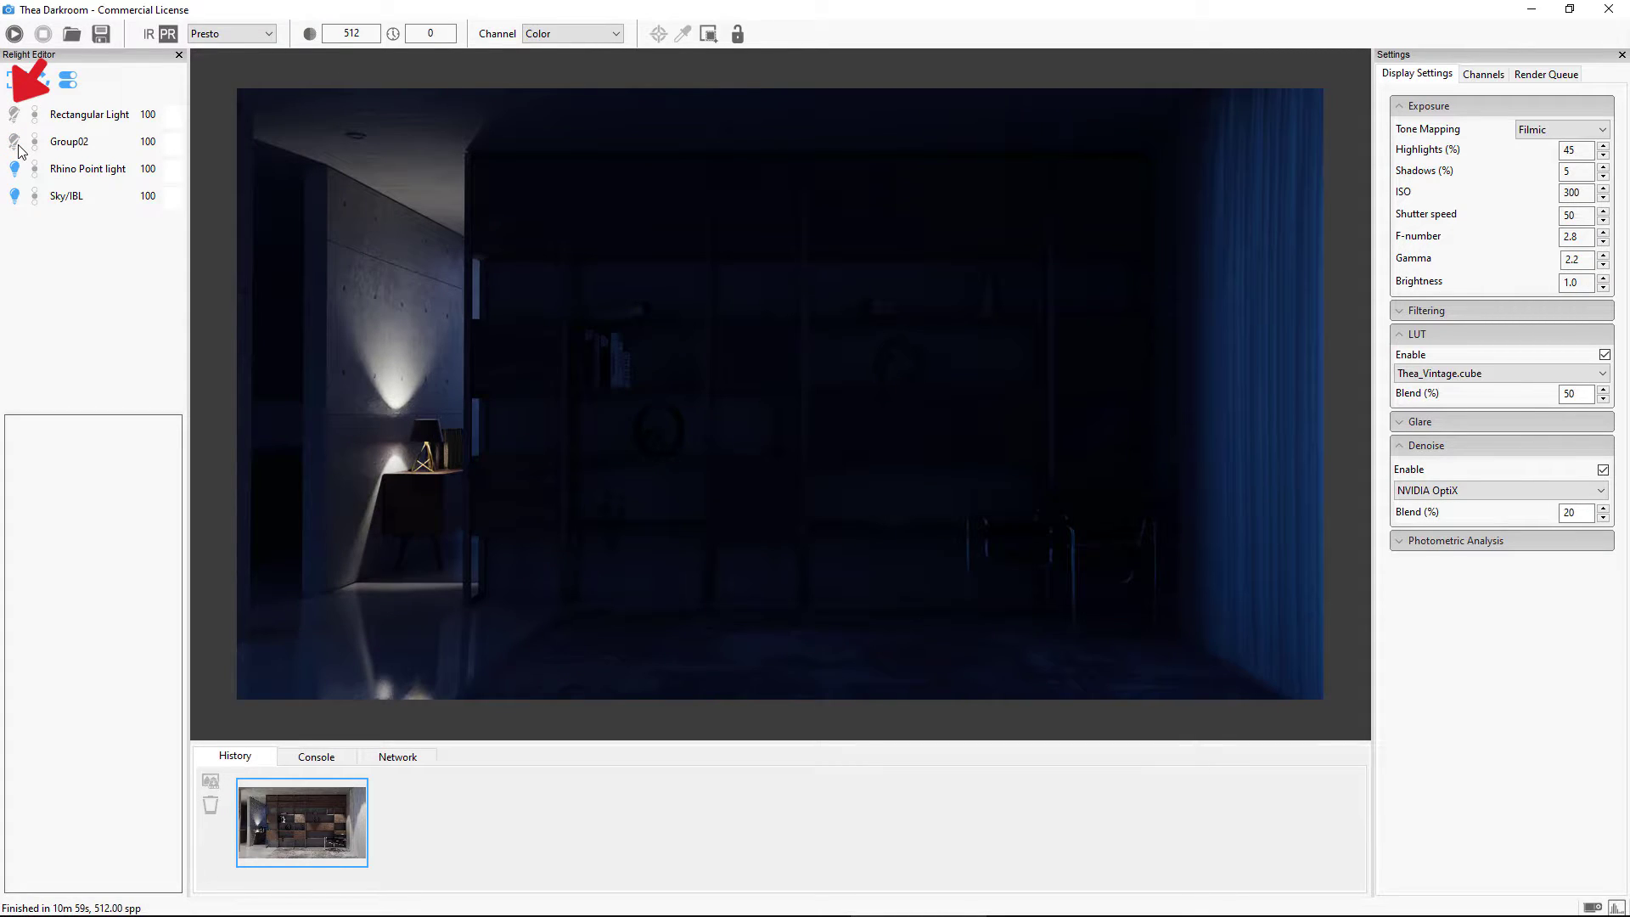
pyautogui.click(42, 79)
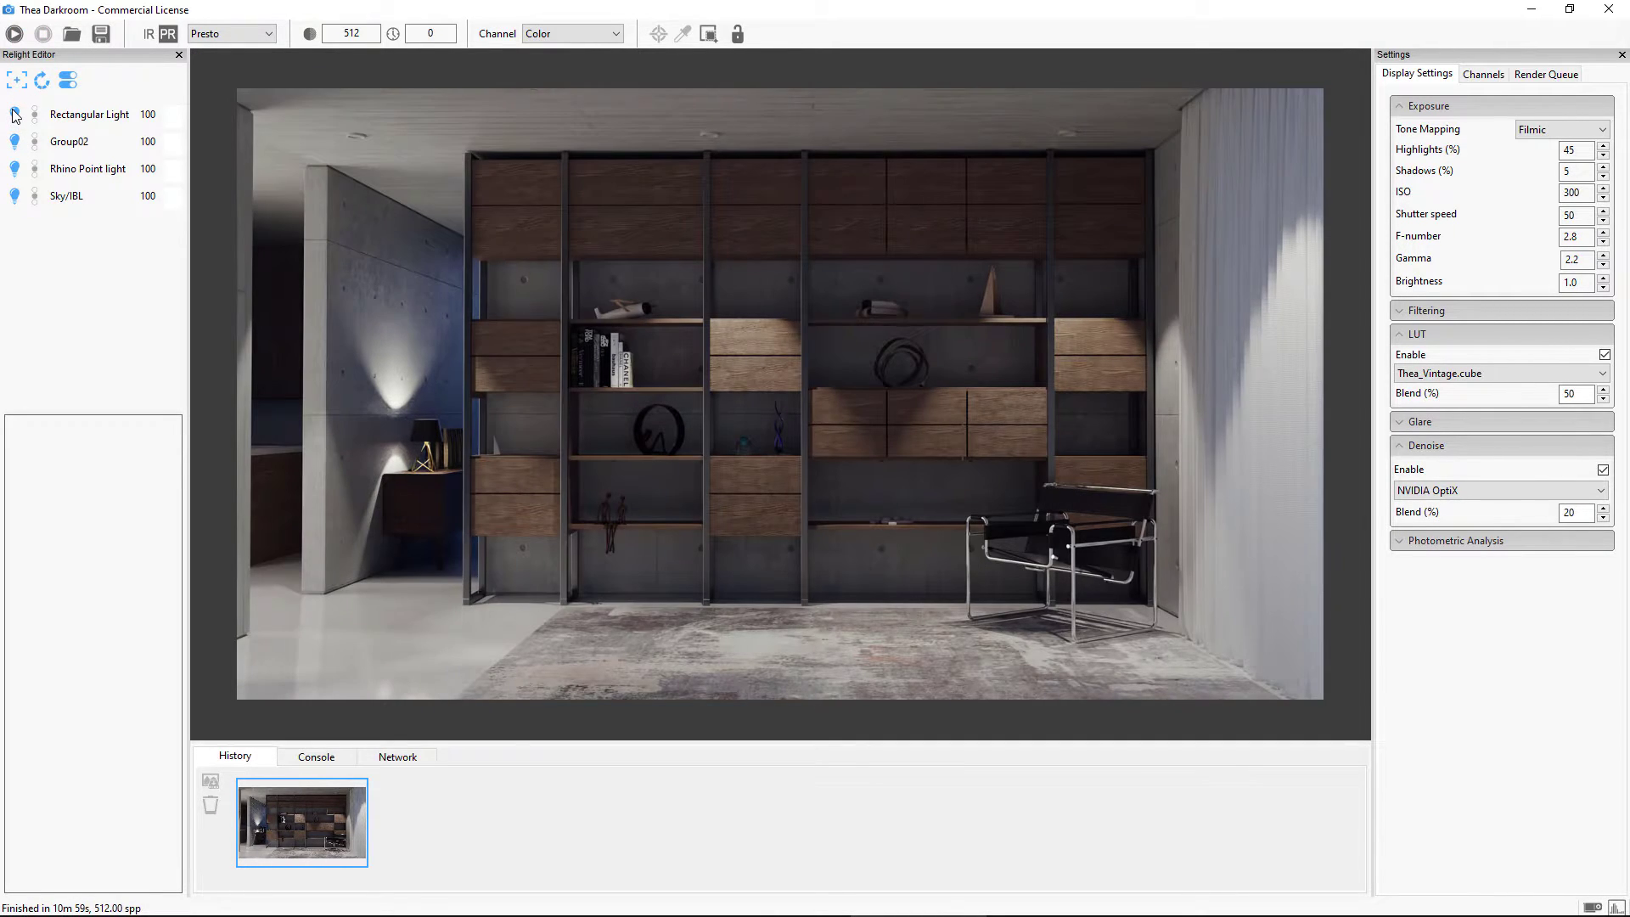
pyautogui.click(35, 115)
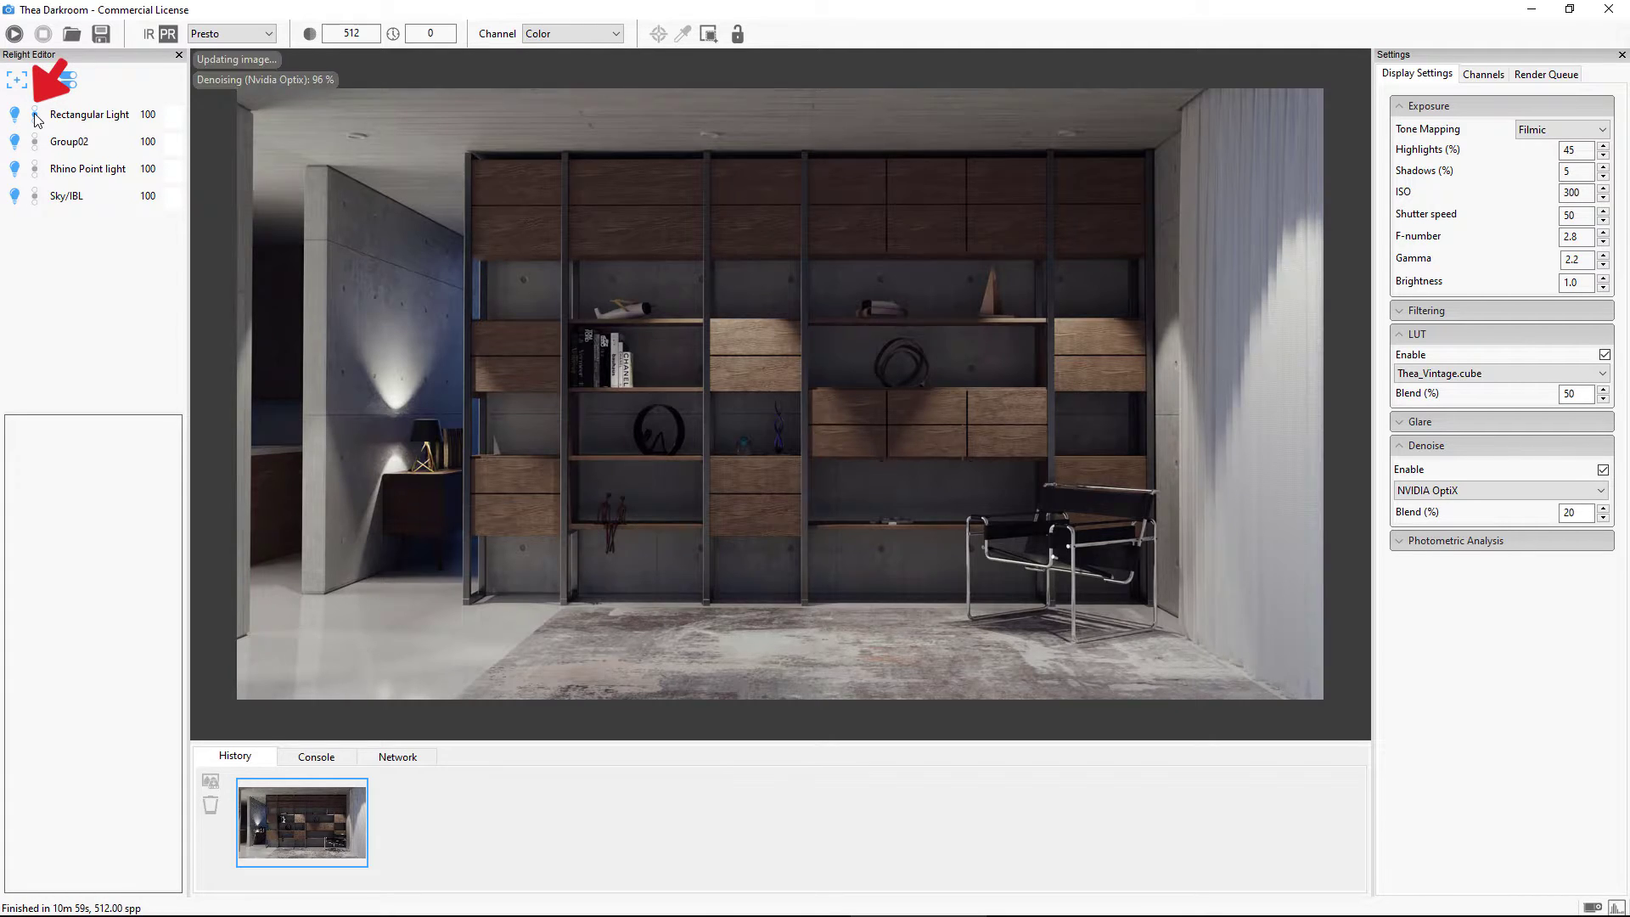
pyautogui.click(35, 143)
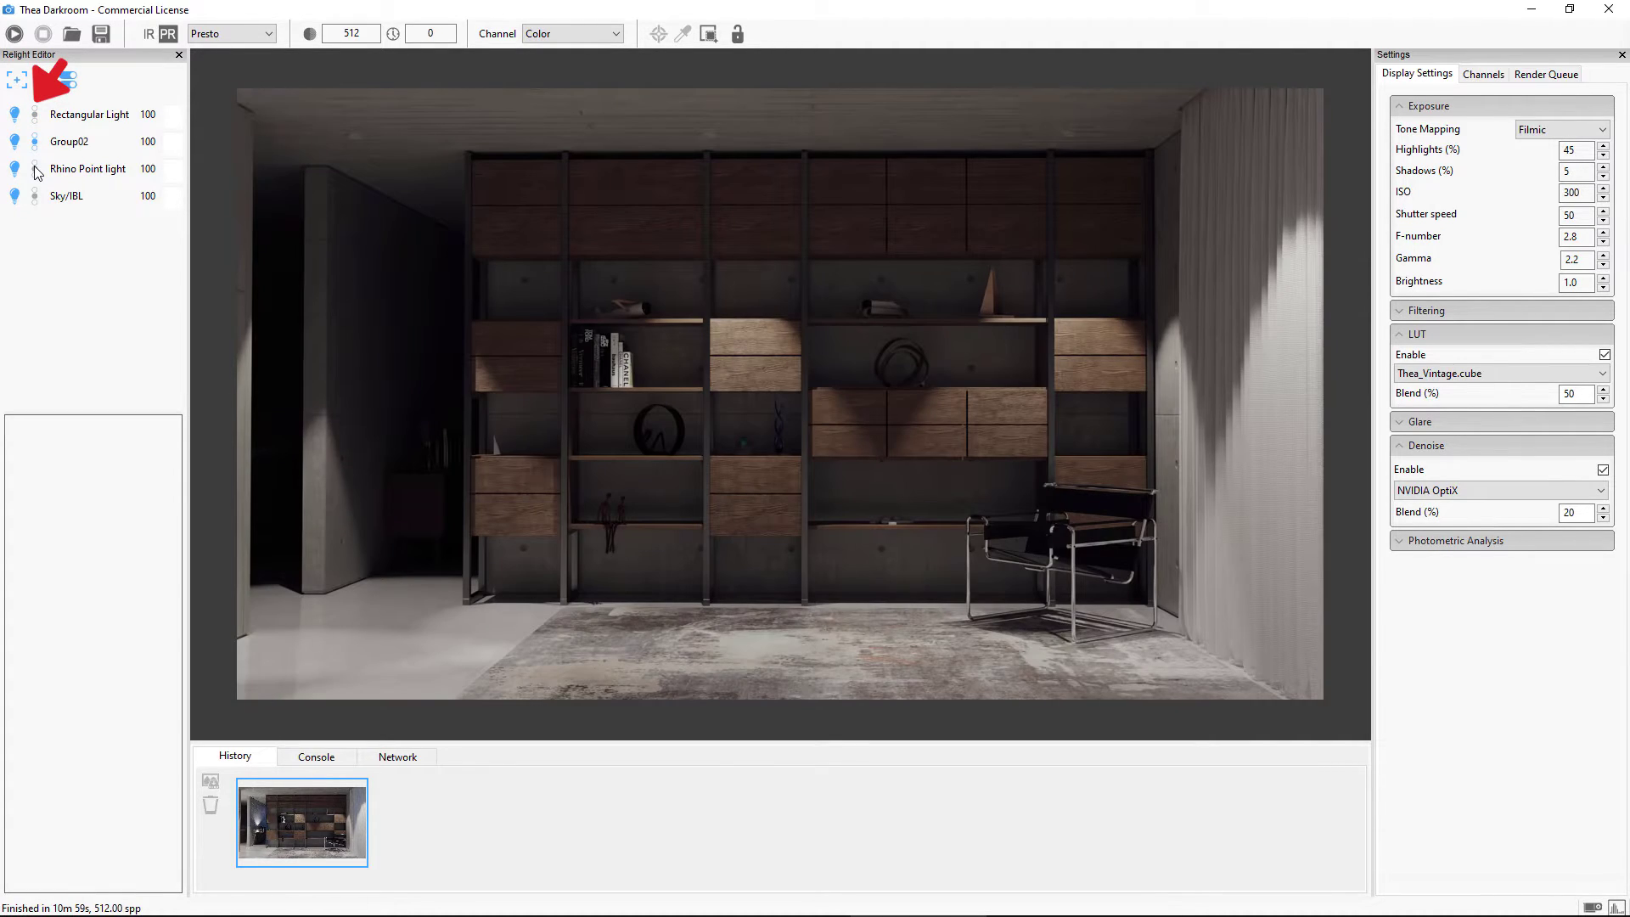
pyautogui.click(35, 169)
pyautogui.click(35, 196)
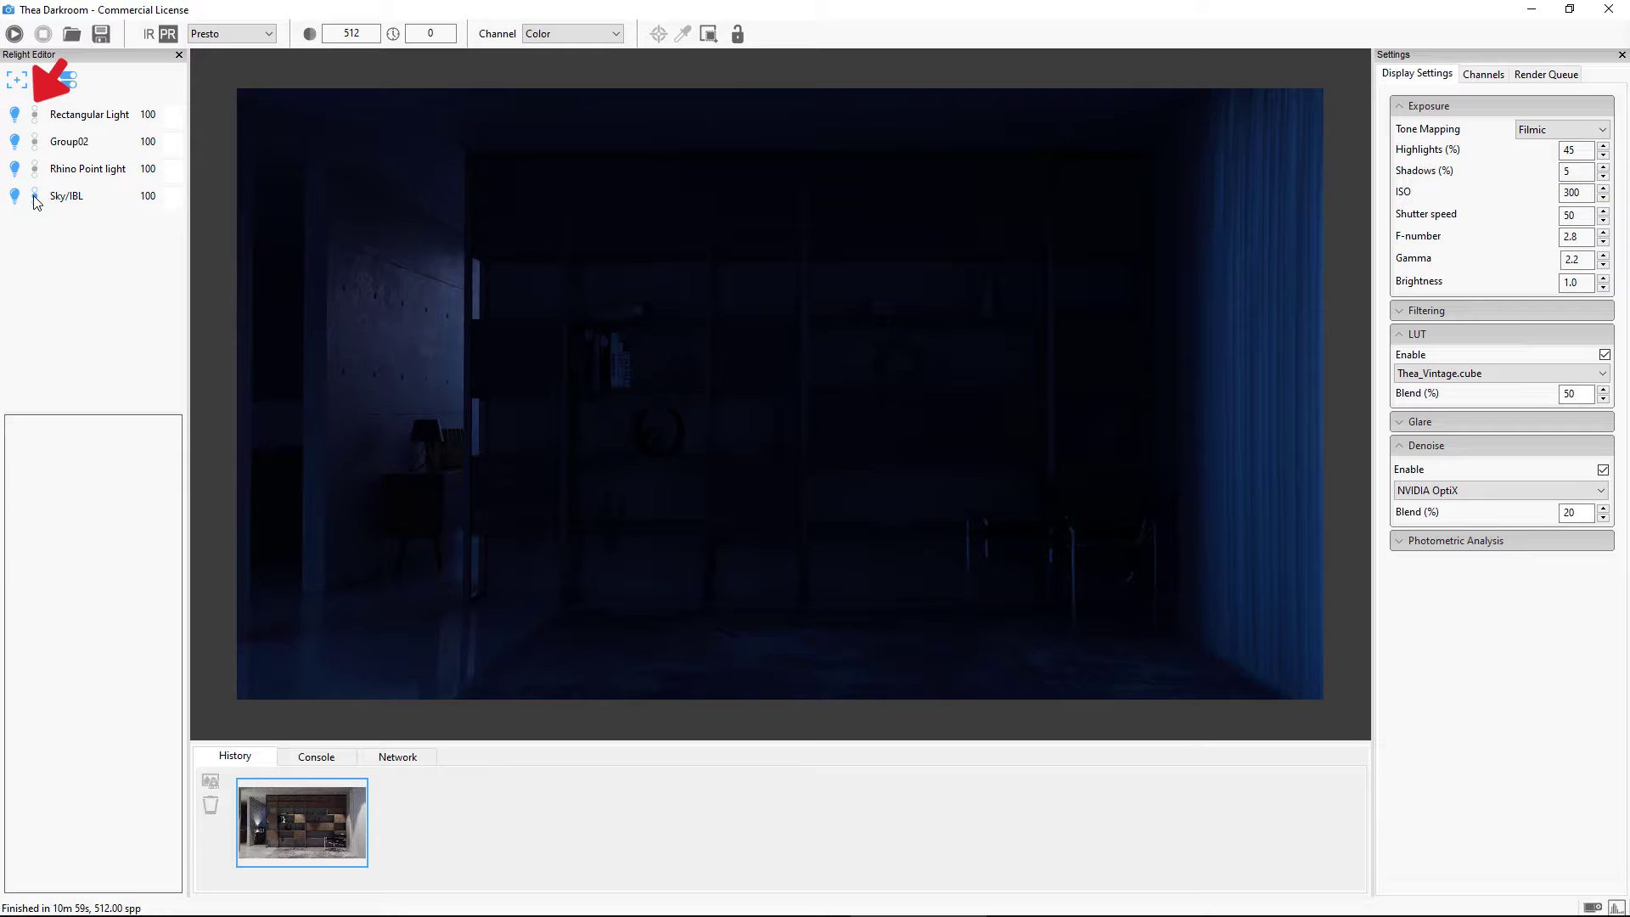
pyautogui.click(35, 199)
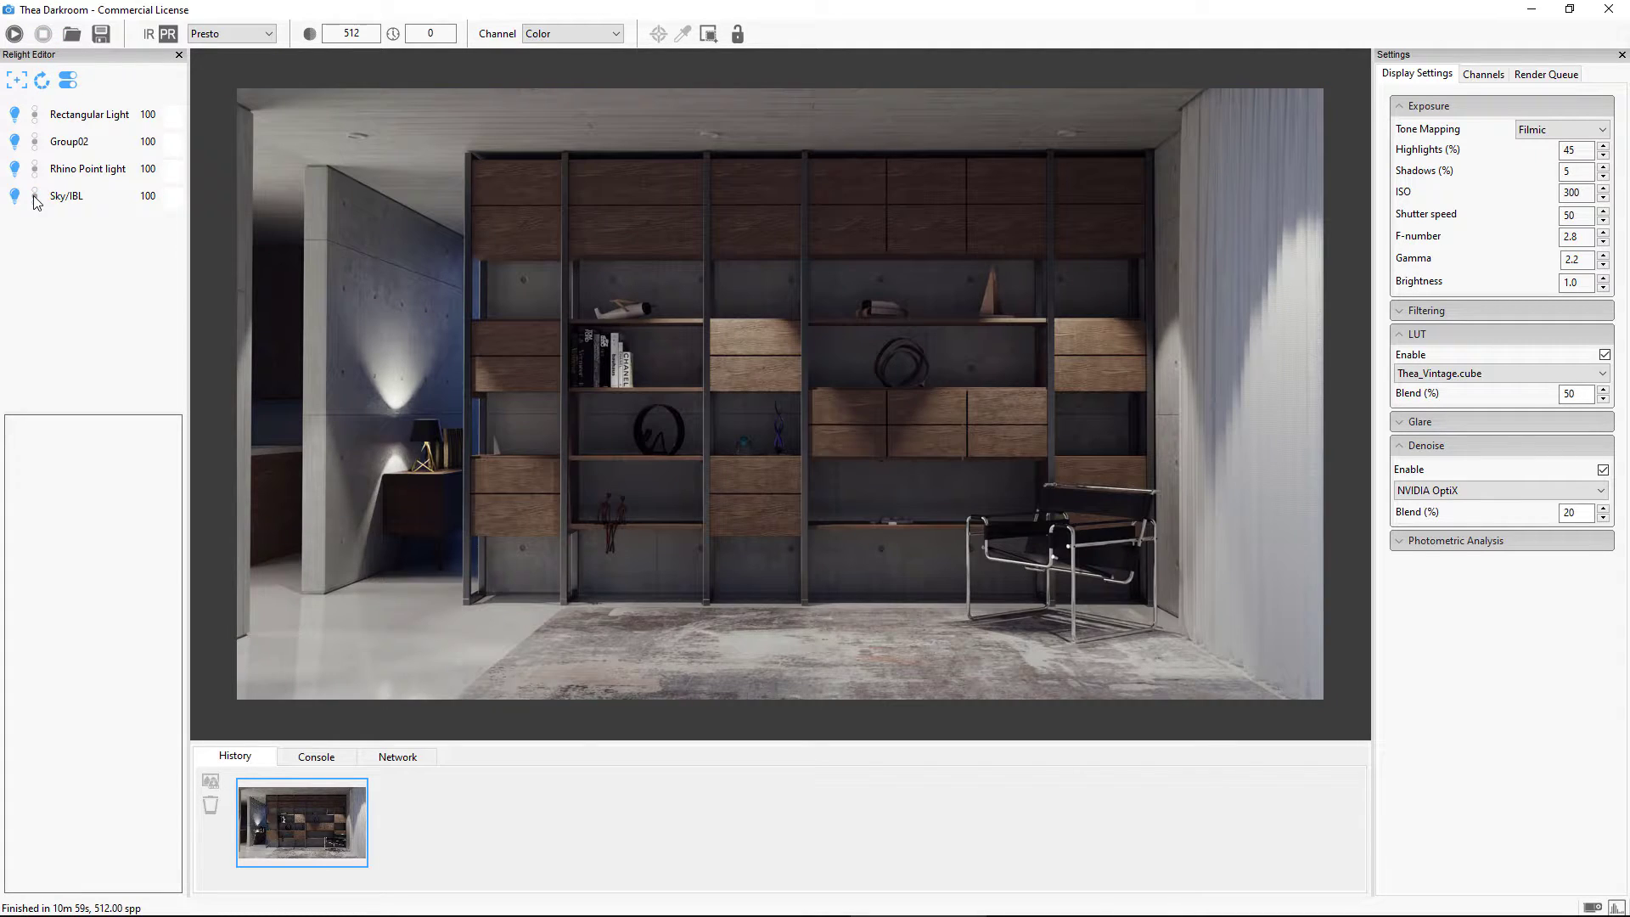
# - Set the Rectangular Light intensity to 300 and tint it orange
pyautogui.doubleClick(148, 114)
pyautogui.press('BackSpace')
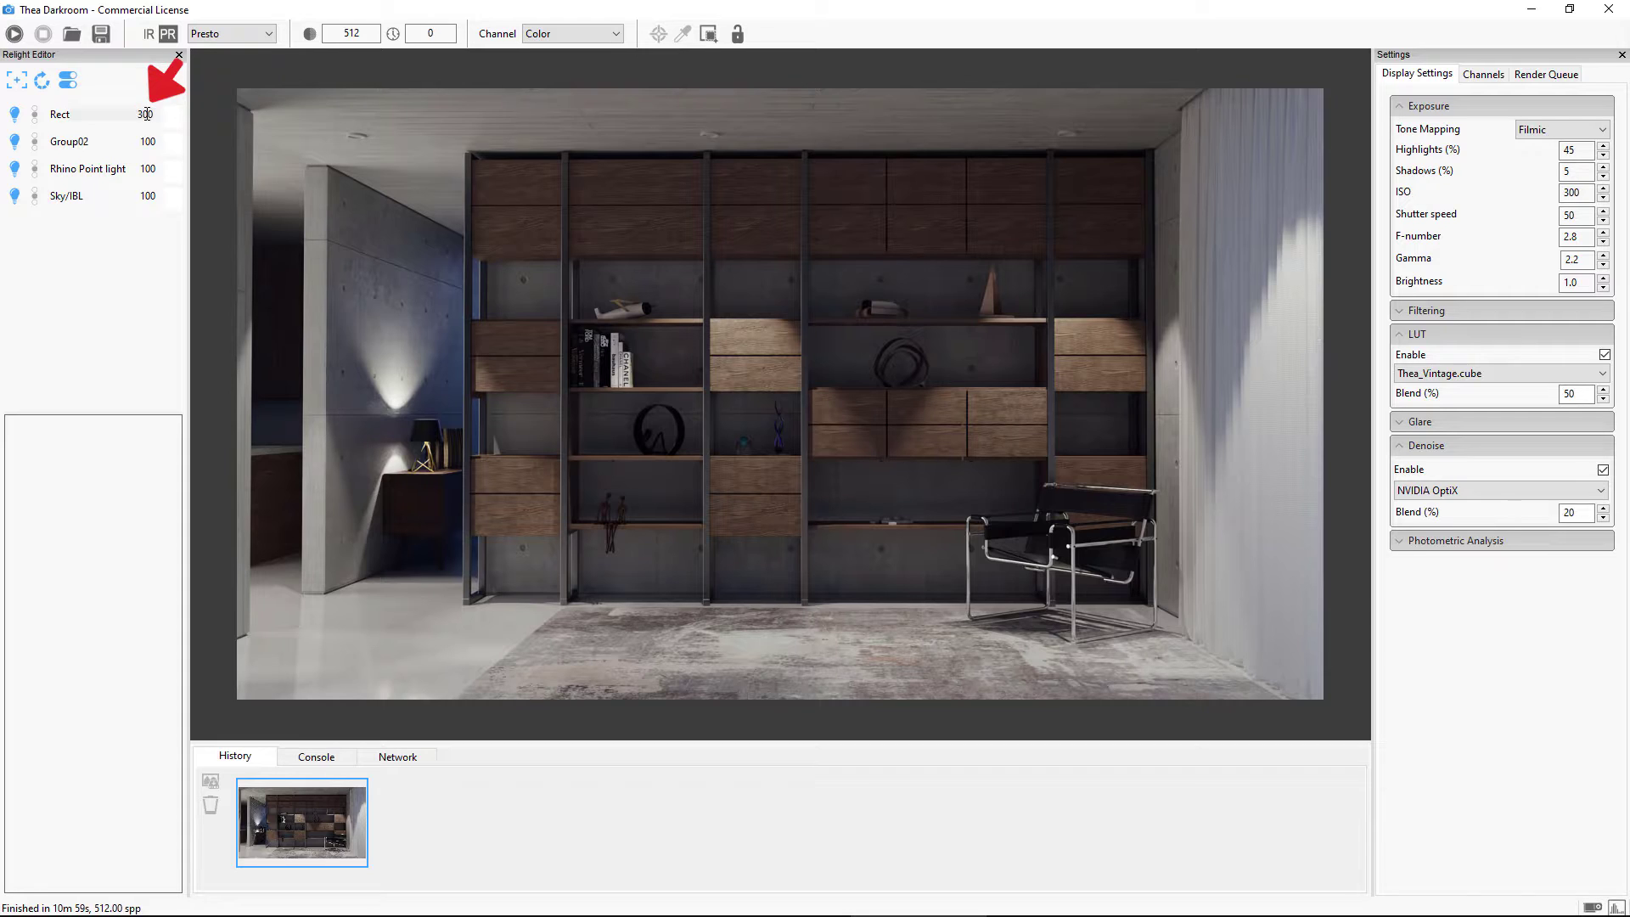
pyautogui.write('300')
pyautogui.press('Return')
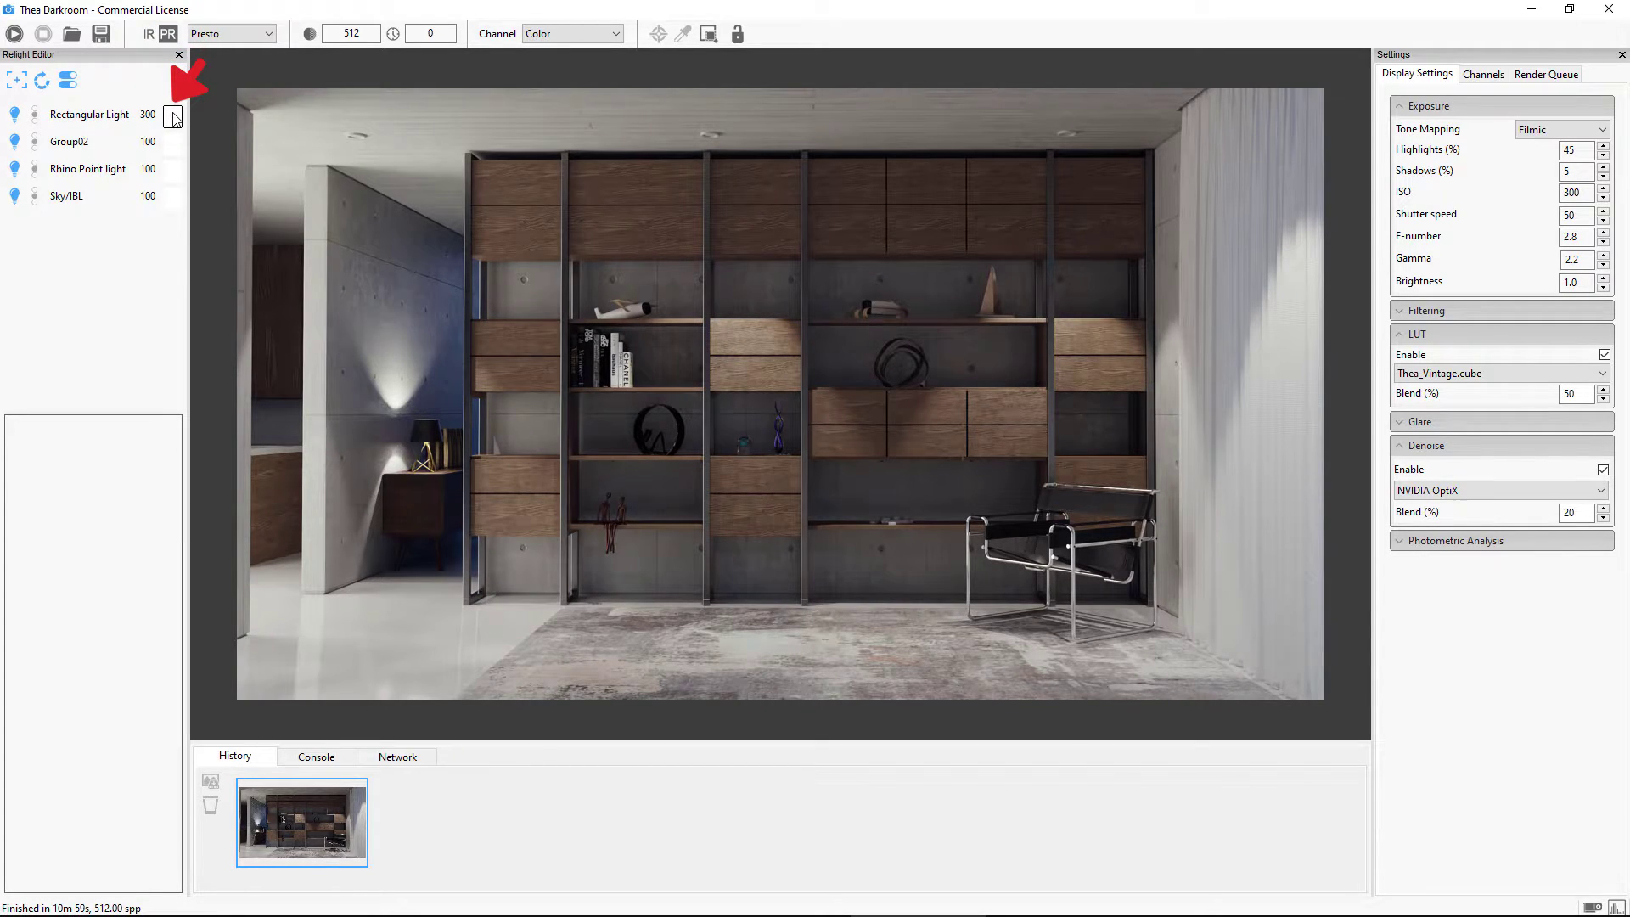
pyautogui.click(172, 113)
pyautogui.click(85, 109)
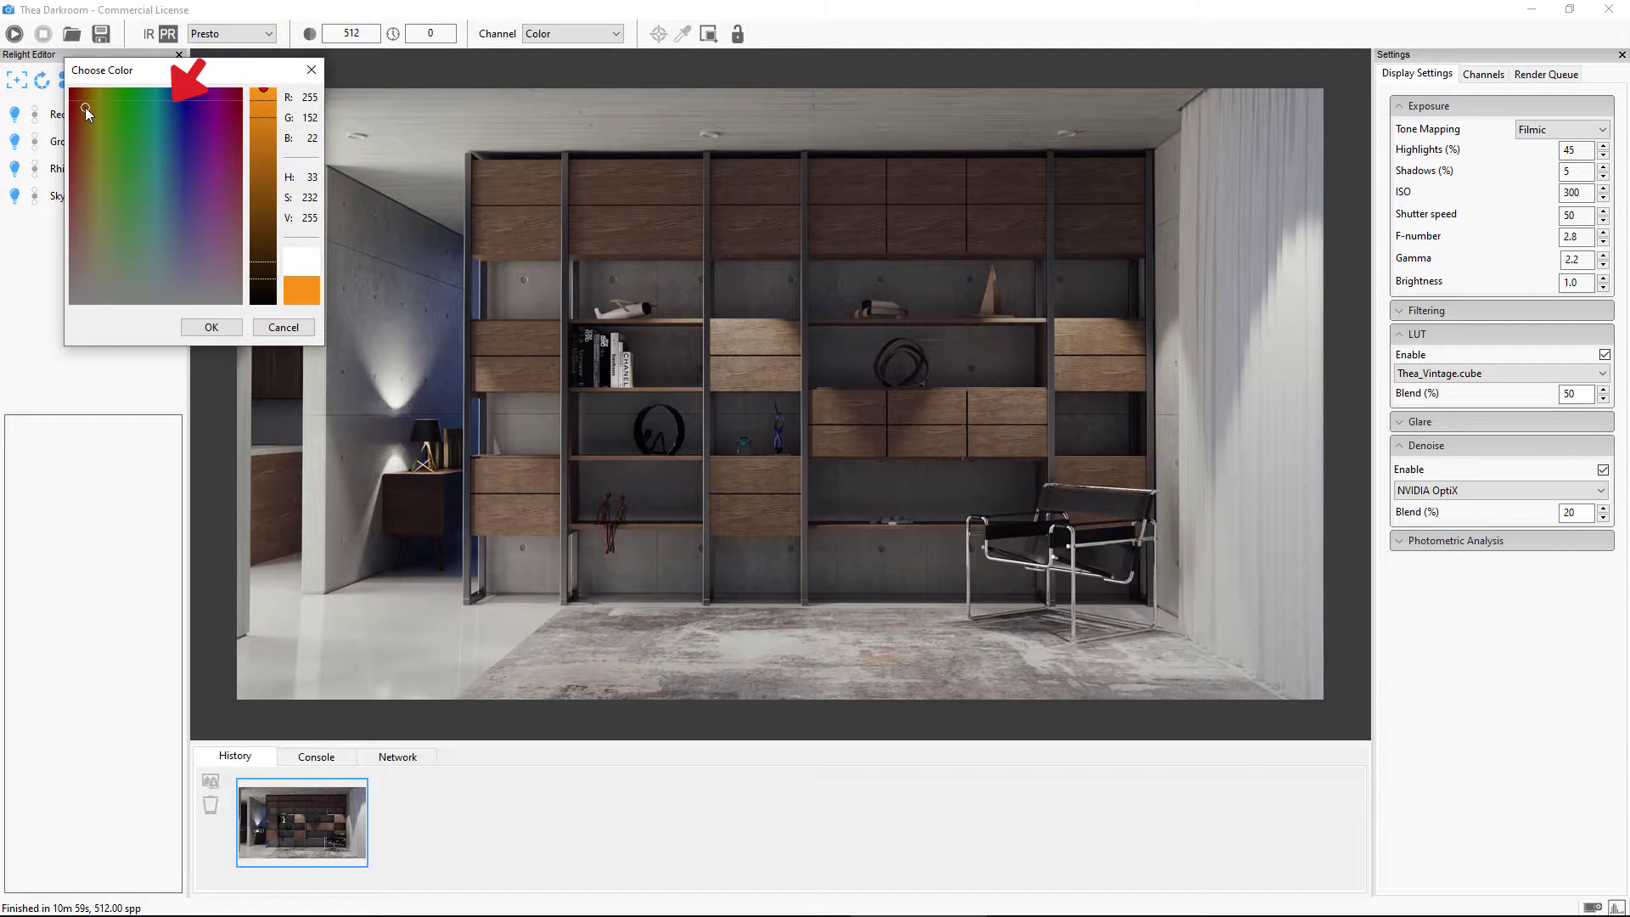
pyautogui.click(212, 327)
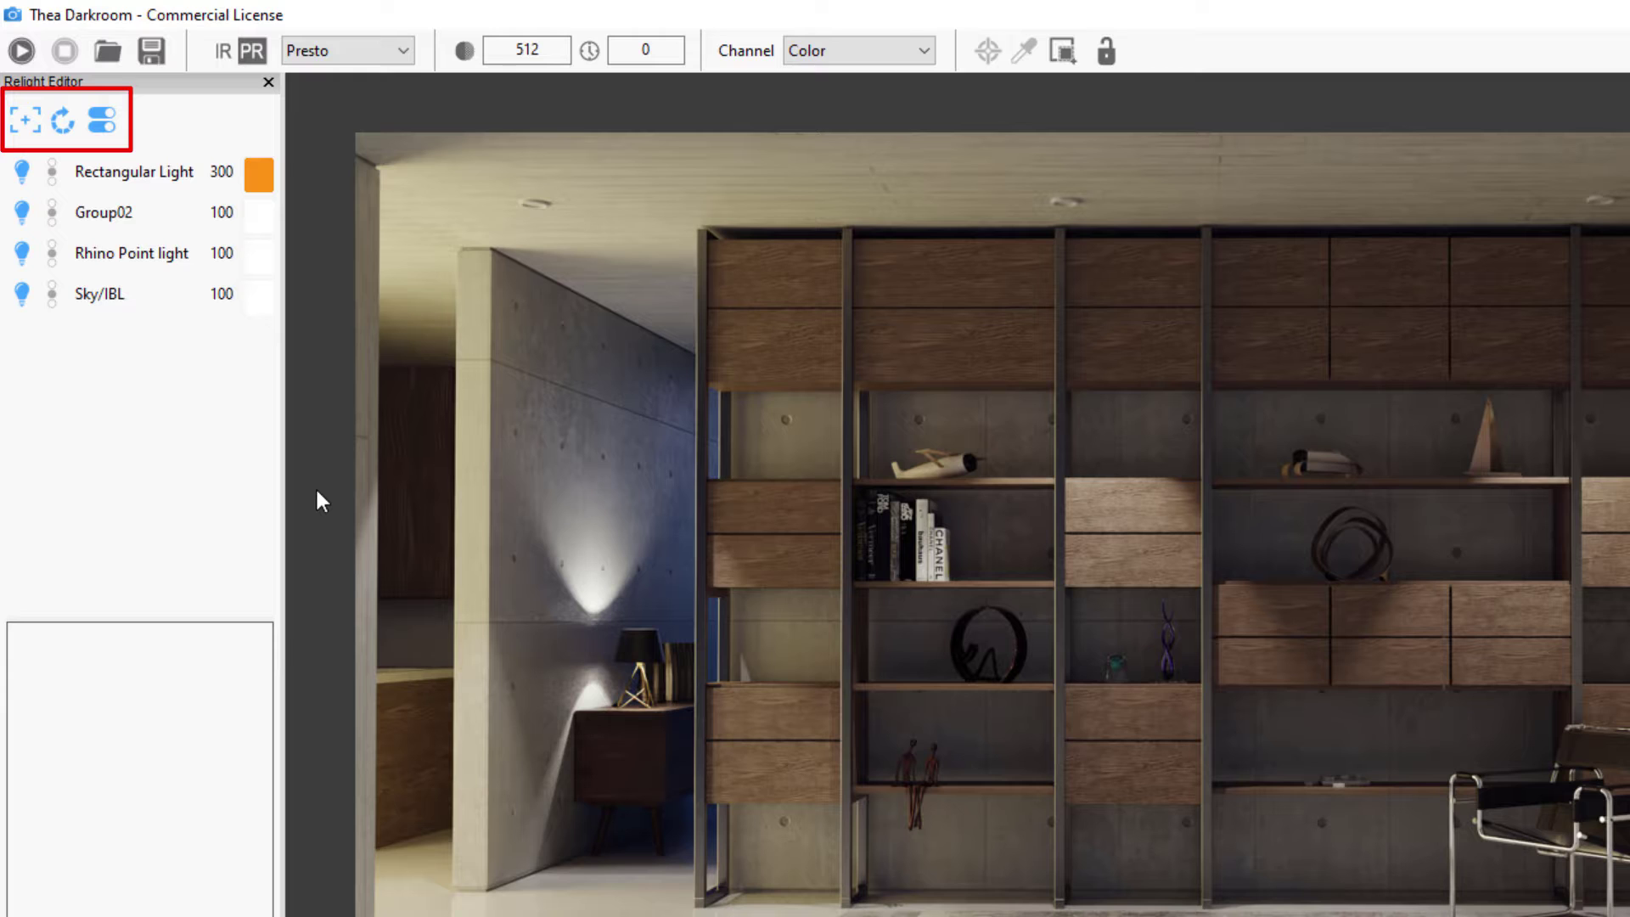
# - Reset relight, set Rectangular Light to 300 with the other lights off, and snapshot it
pyautogui.click(62, 119)
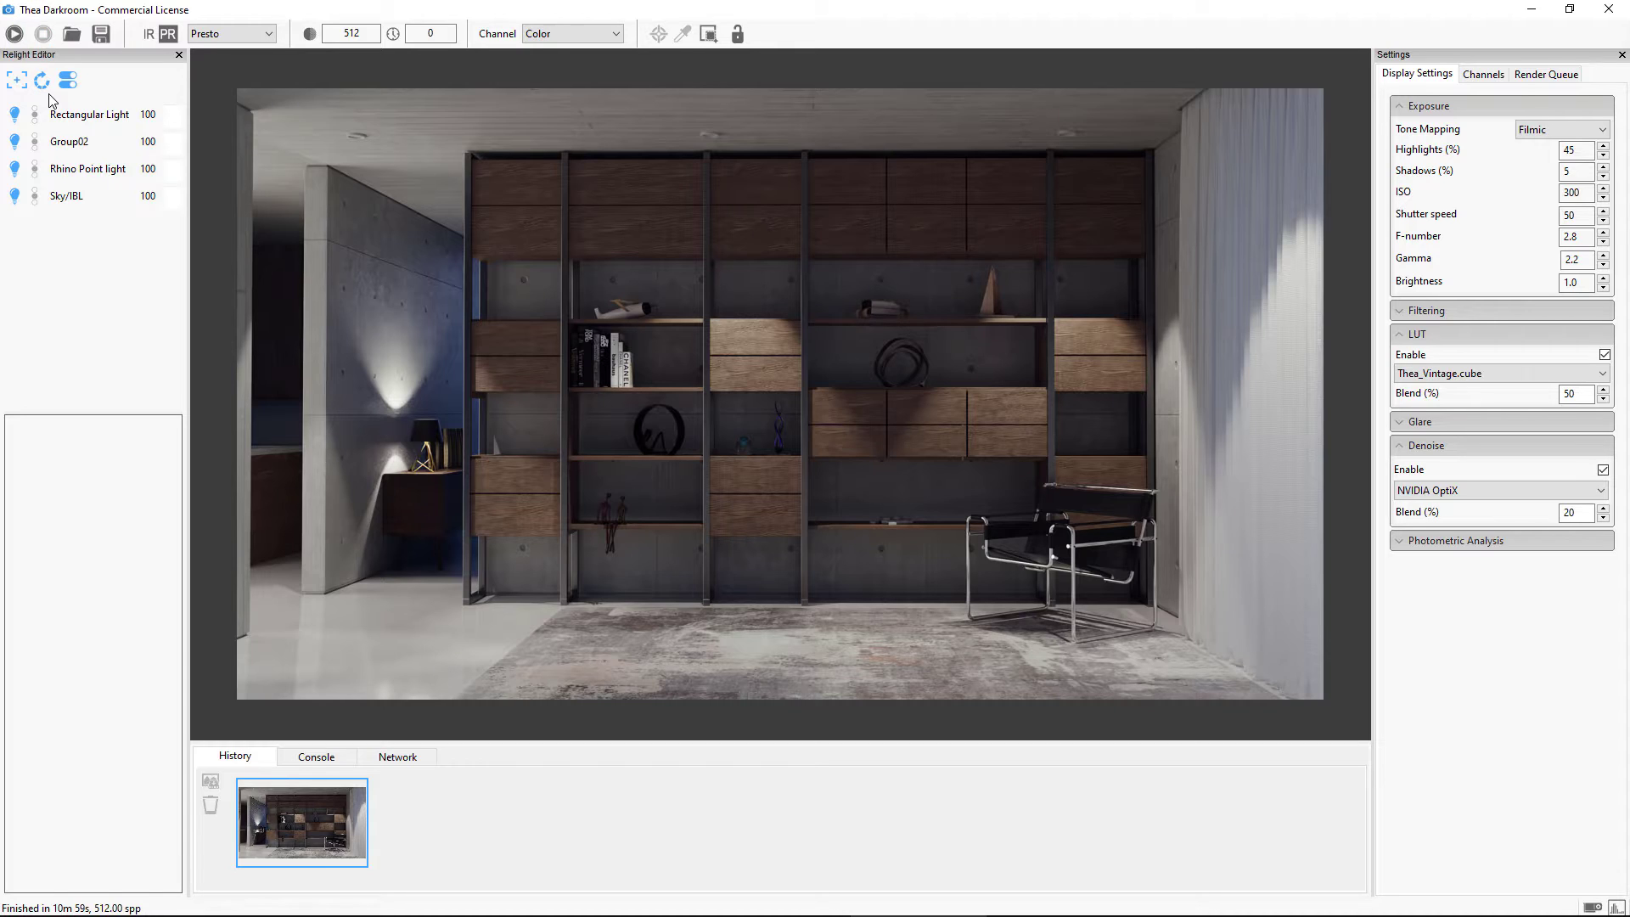
pyautogui.doubleClick(148, 114)
pyautogui.write('300')
pyautogui.press('Return')
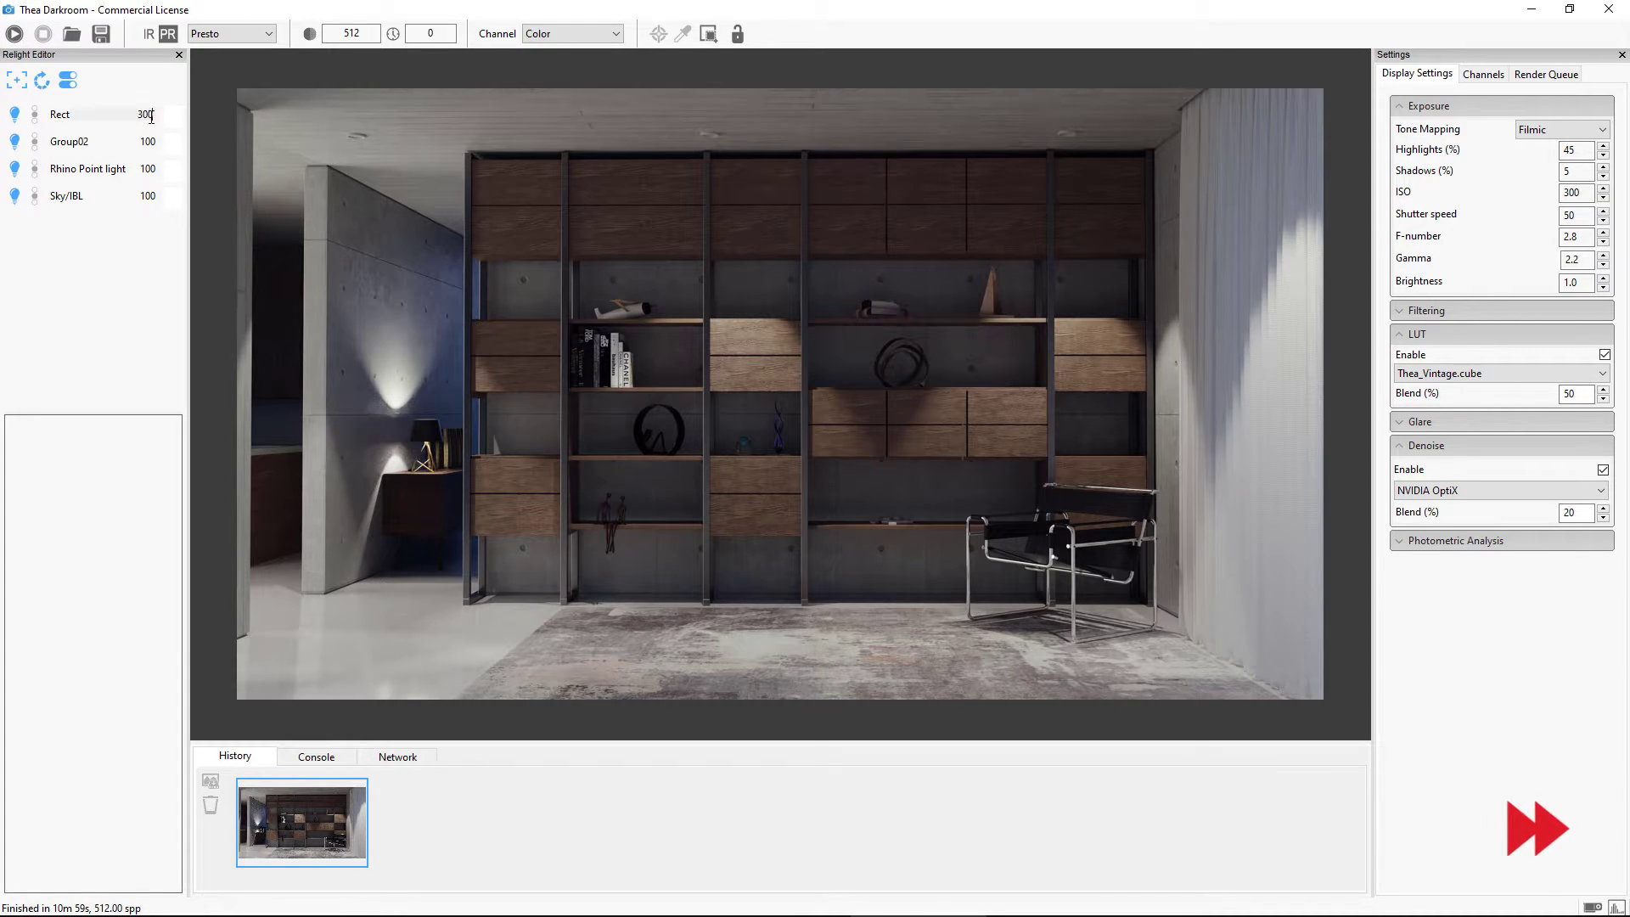
pyautogui.click(15, 141)
pyautogui.click(14, 168)
pyautogui.click(16, 80)
pyautogui.click(15, 196)
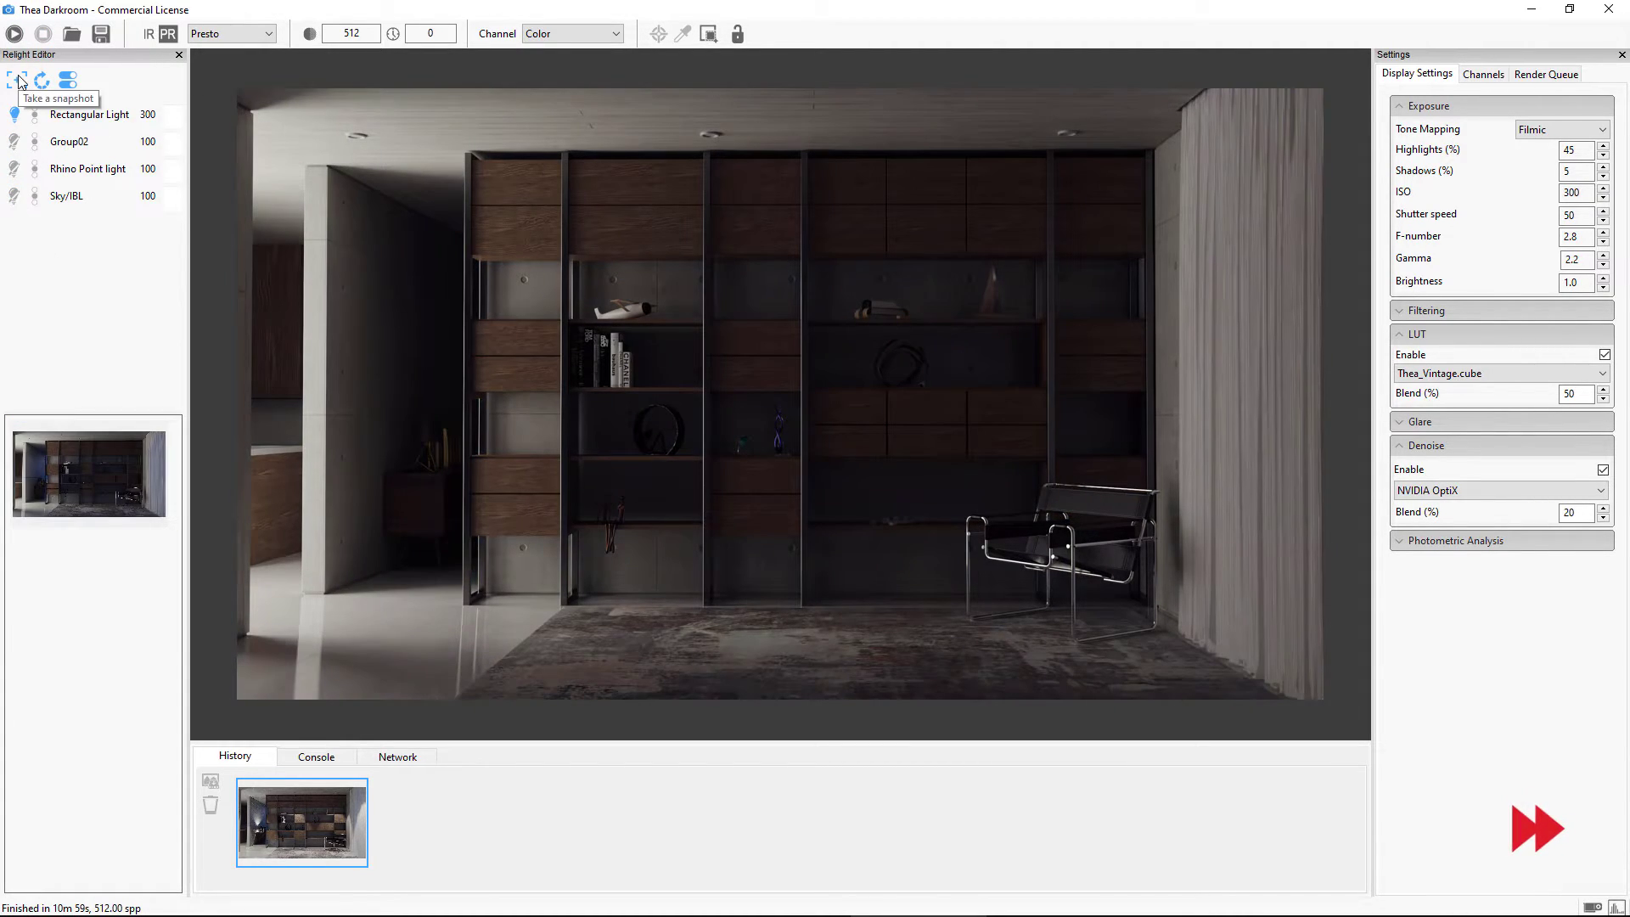
# - Switch off the Rectangular Light, turn the point and Sky/IBL lights on, and snapshot
pyautogui.click(16, 80)
pyautogui.click(15, 114)
pyautogui.click(14, 168)
pyautogui.click(14, 196)
# - Set the point light to 500 in orange and Sky/IBL to 300, then snapshot
pyautogui.doubleClick(148, 168)
pyautogui.write('500')
pyautogui.click(172, 170)
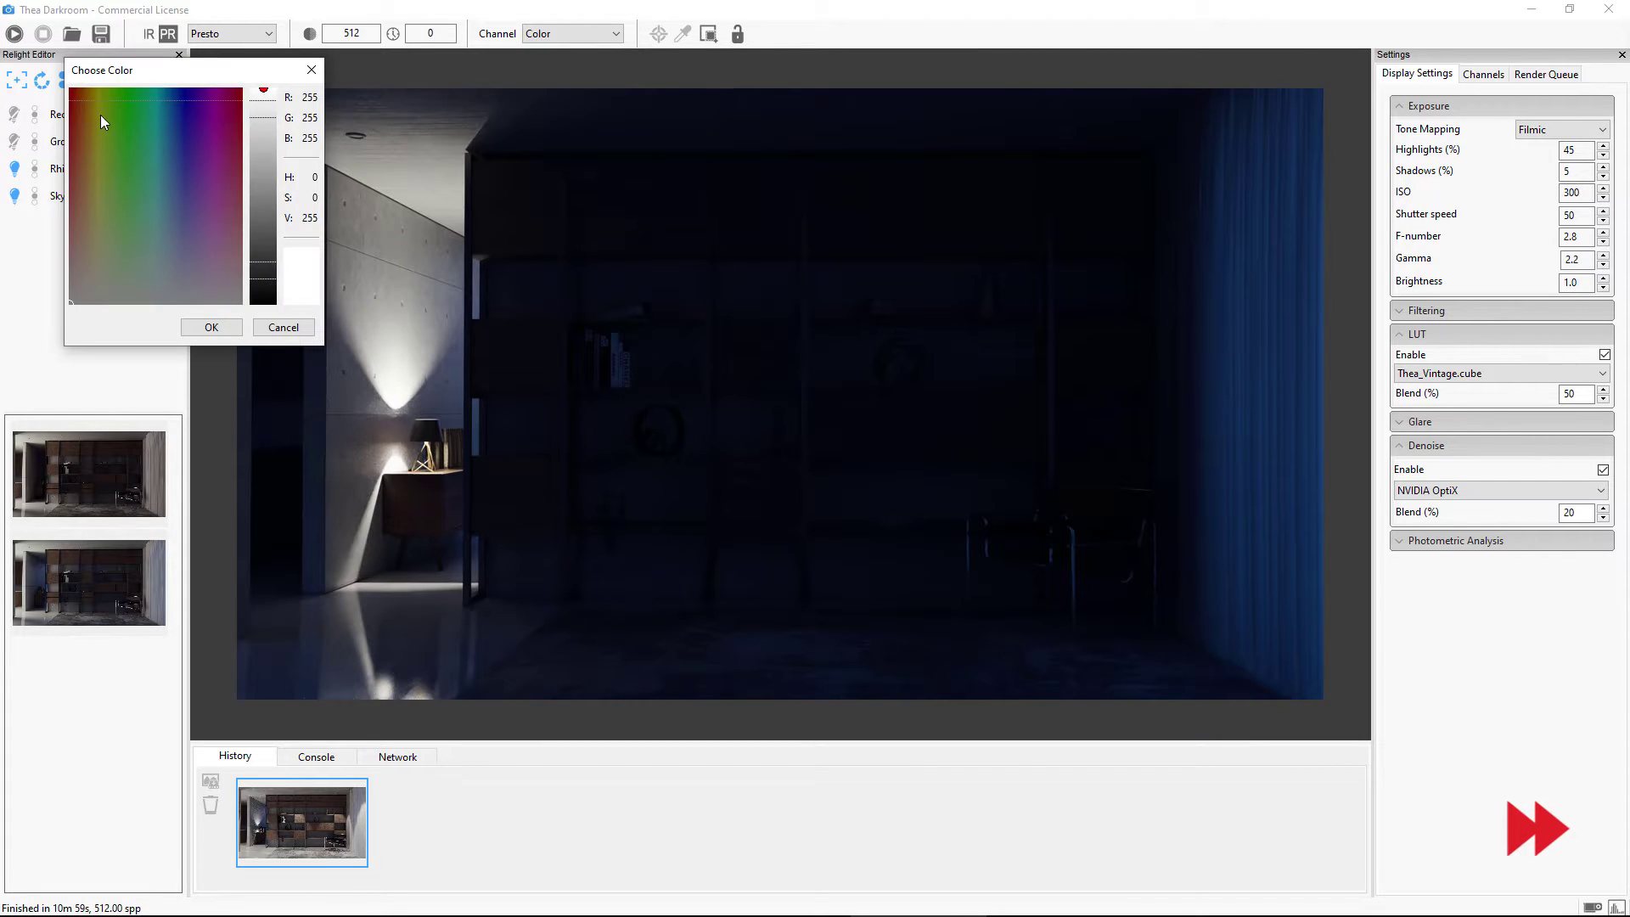
pyautogui.click(100, 115)
pyautogui.click(207, 324)
pyautogui.doubleClick(147, 195)
pyautogui.write('300')
pyautogui.press('Return')
pyautogui.click(16, 80)
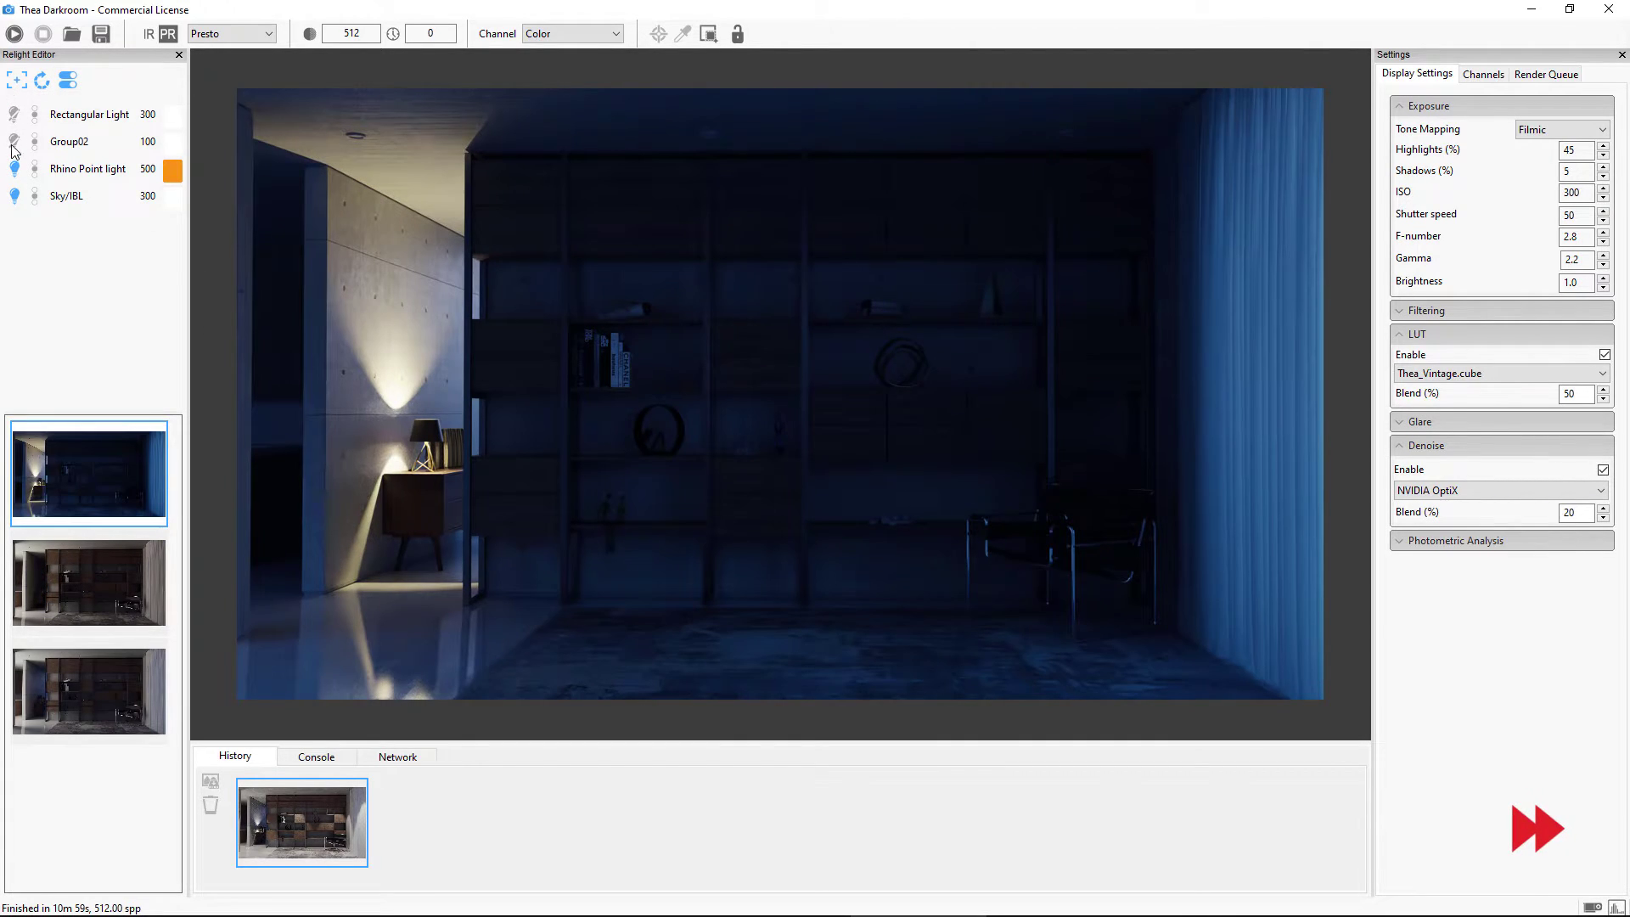
# - Turn Group02 on in orange, point light off, Sky/IBL at 200, and snapshot
pyautogui.click(15, 141)
pyautogui.click(15, 168)
pyautogui.doubleClick(148, 195)
pyautogui.write('200')
pyautogui.press('Return')
pyautogui.click(172, 140)
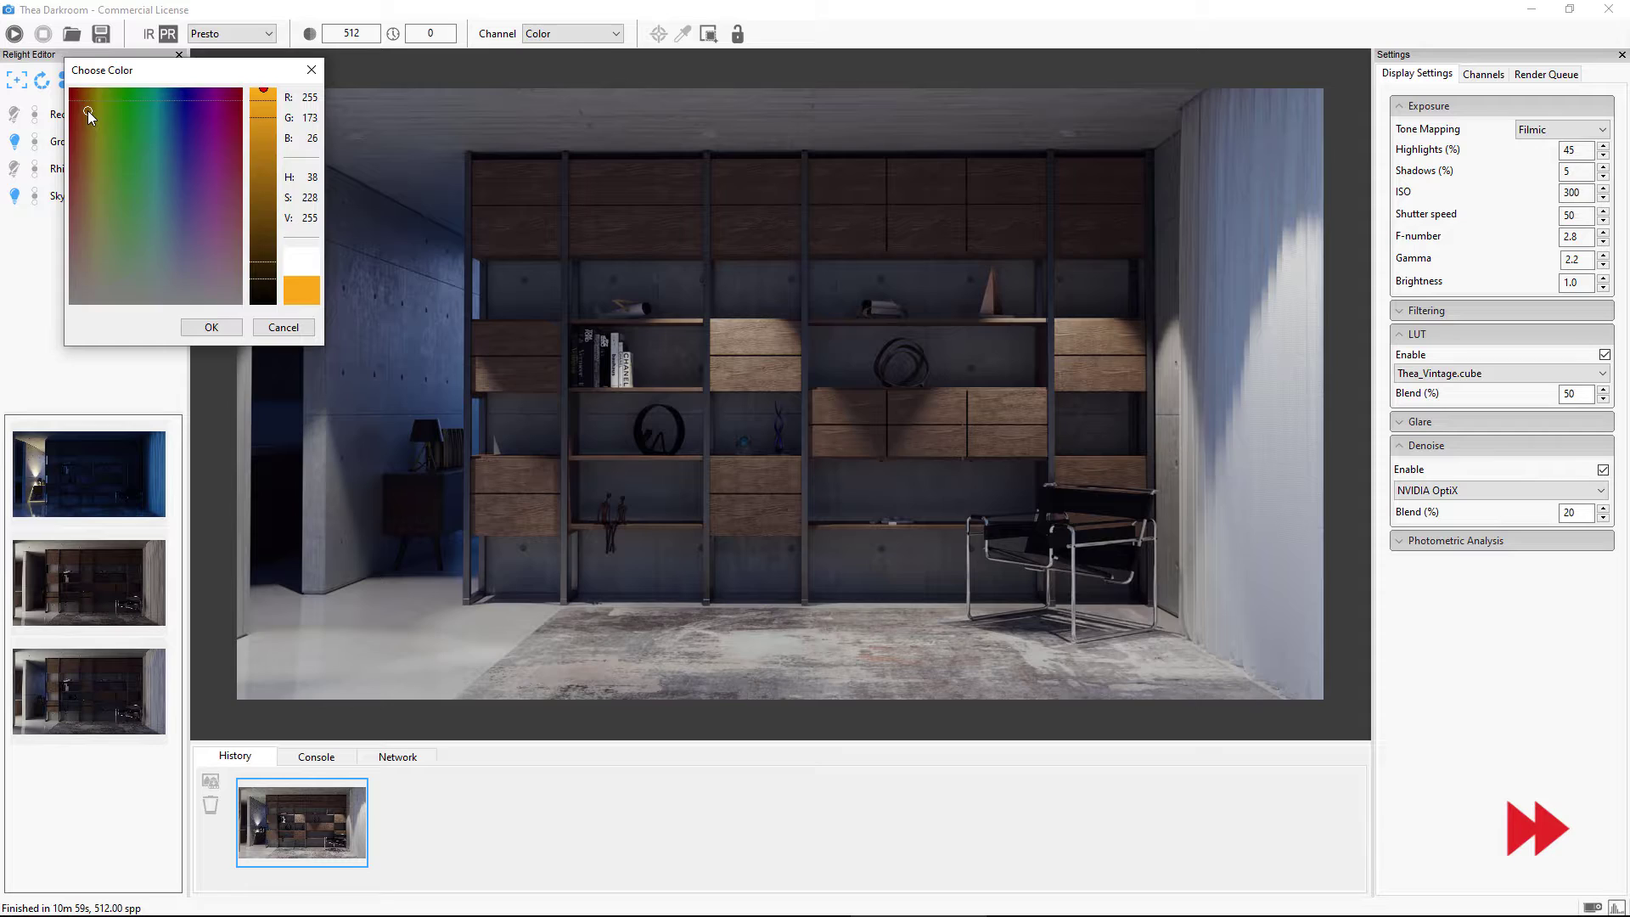
pyautogui.click(207, 323)
pyautogui.click(17, 80)
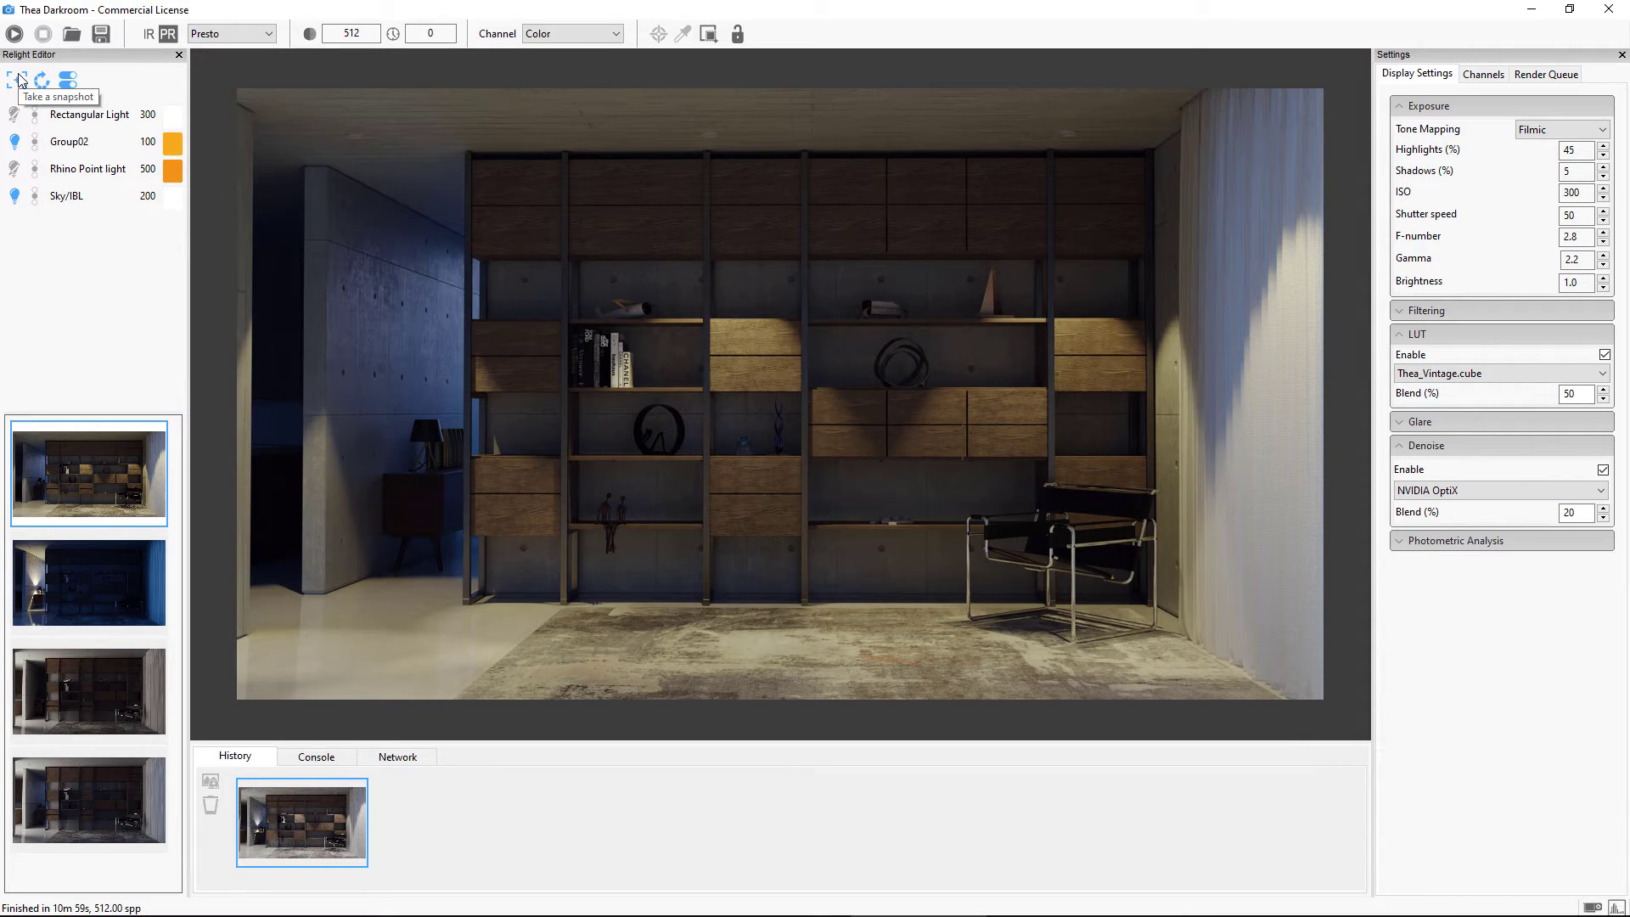
# - Compare the saved snapshots, starting with the blue night version
pyautogui.click(99, 578)
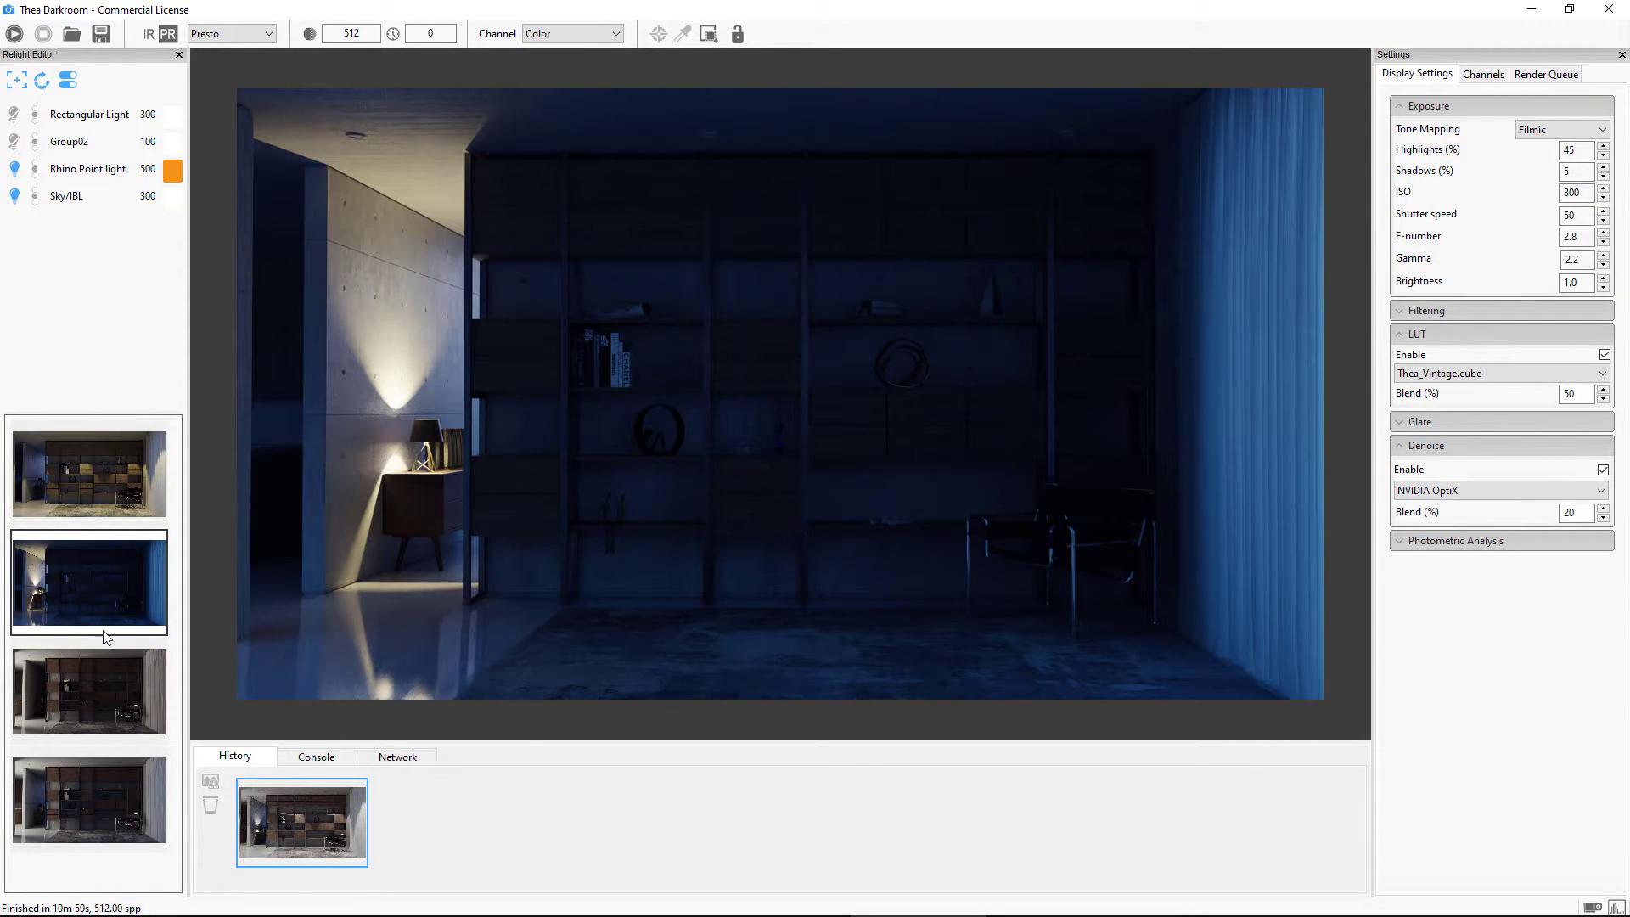
pyautogui.click(105, 689)
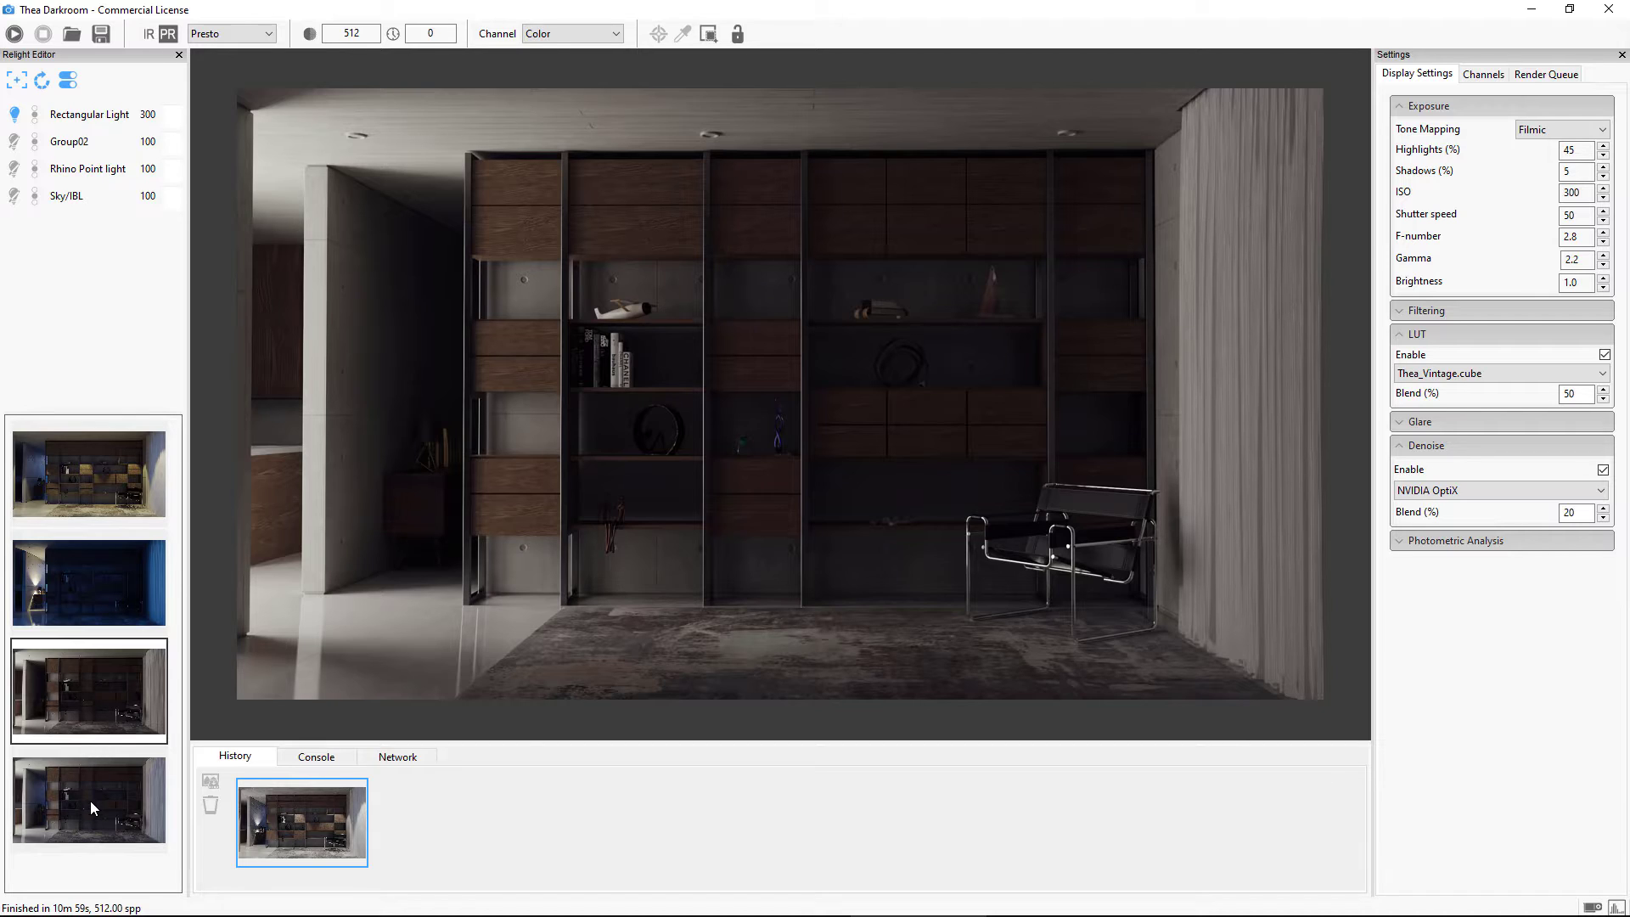
pyautogui.click(92, 807)
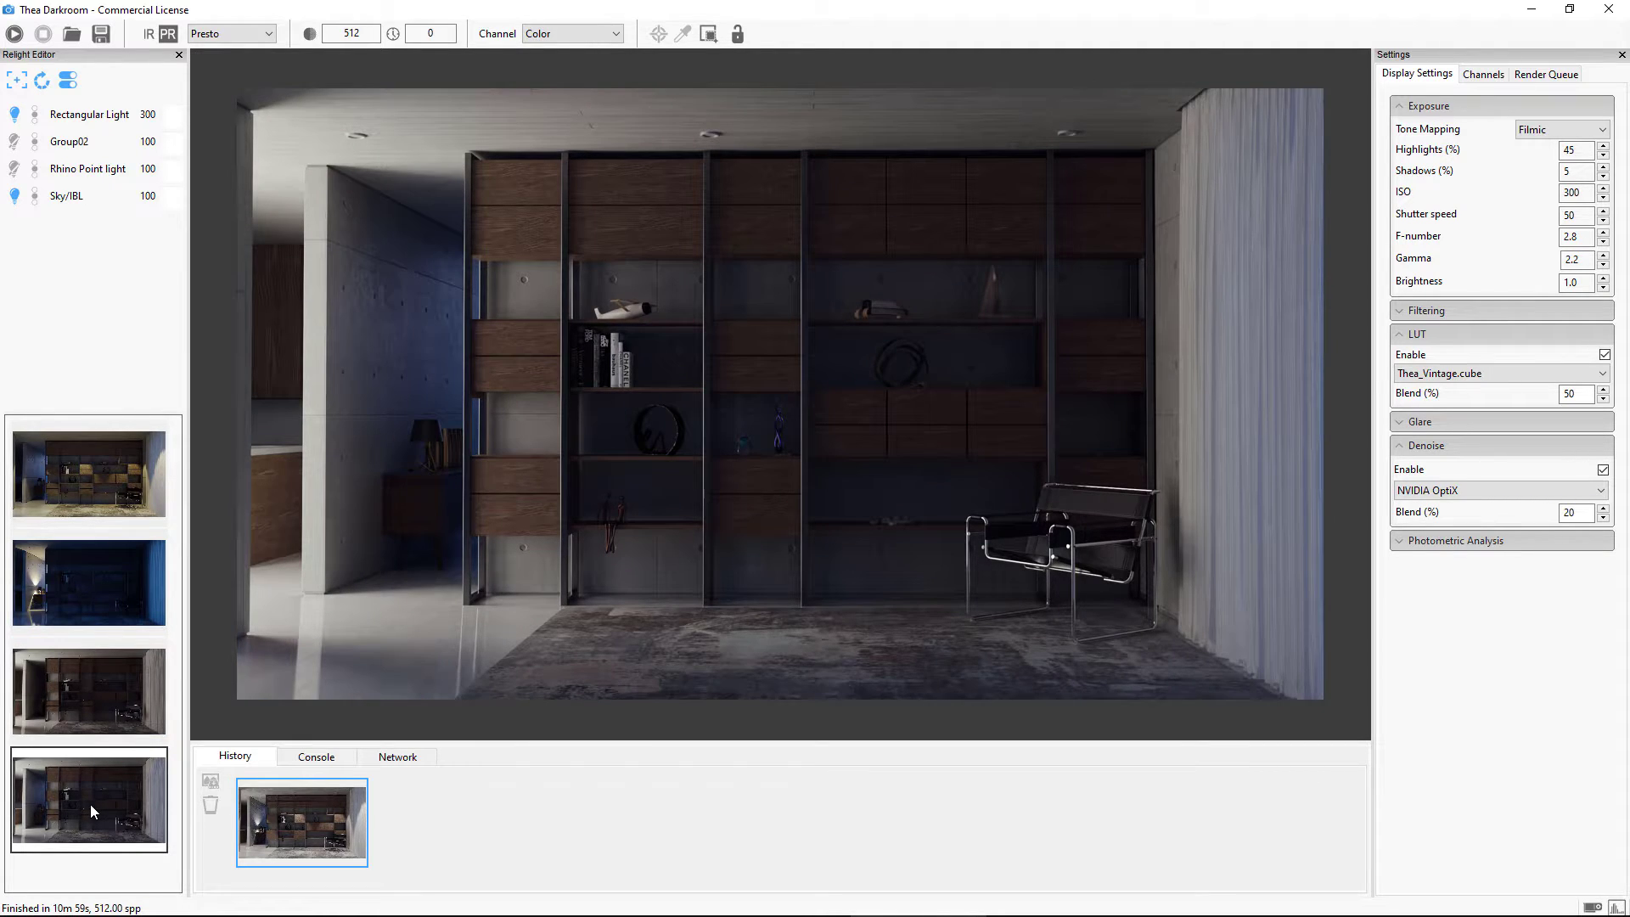
# - Reset every relight light to its original intensity and switch all lights back on
pyautogui.click(42, 82)
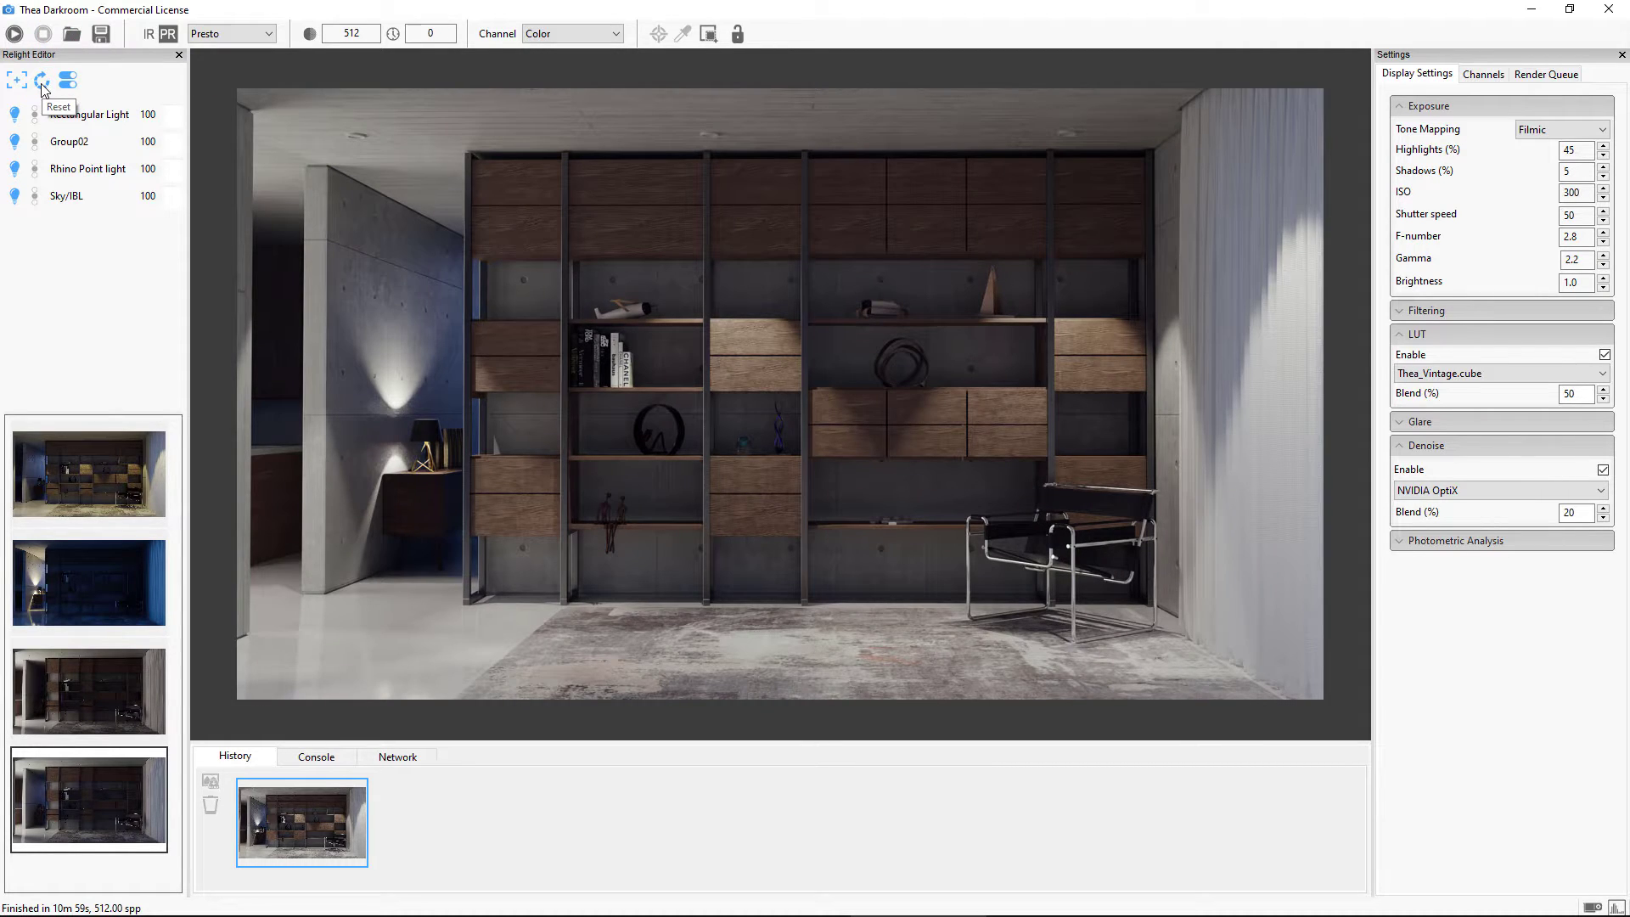
pyautogui.click(15, 141)
pyautogui.click(15, 195)
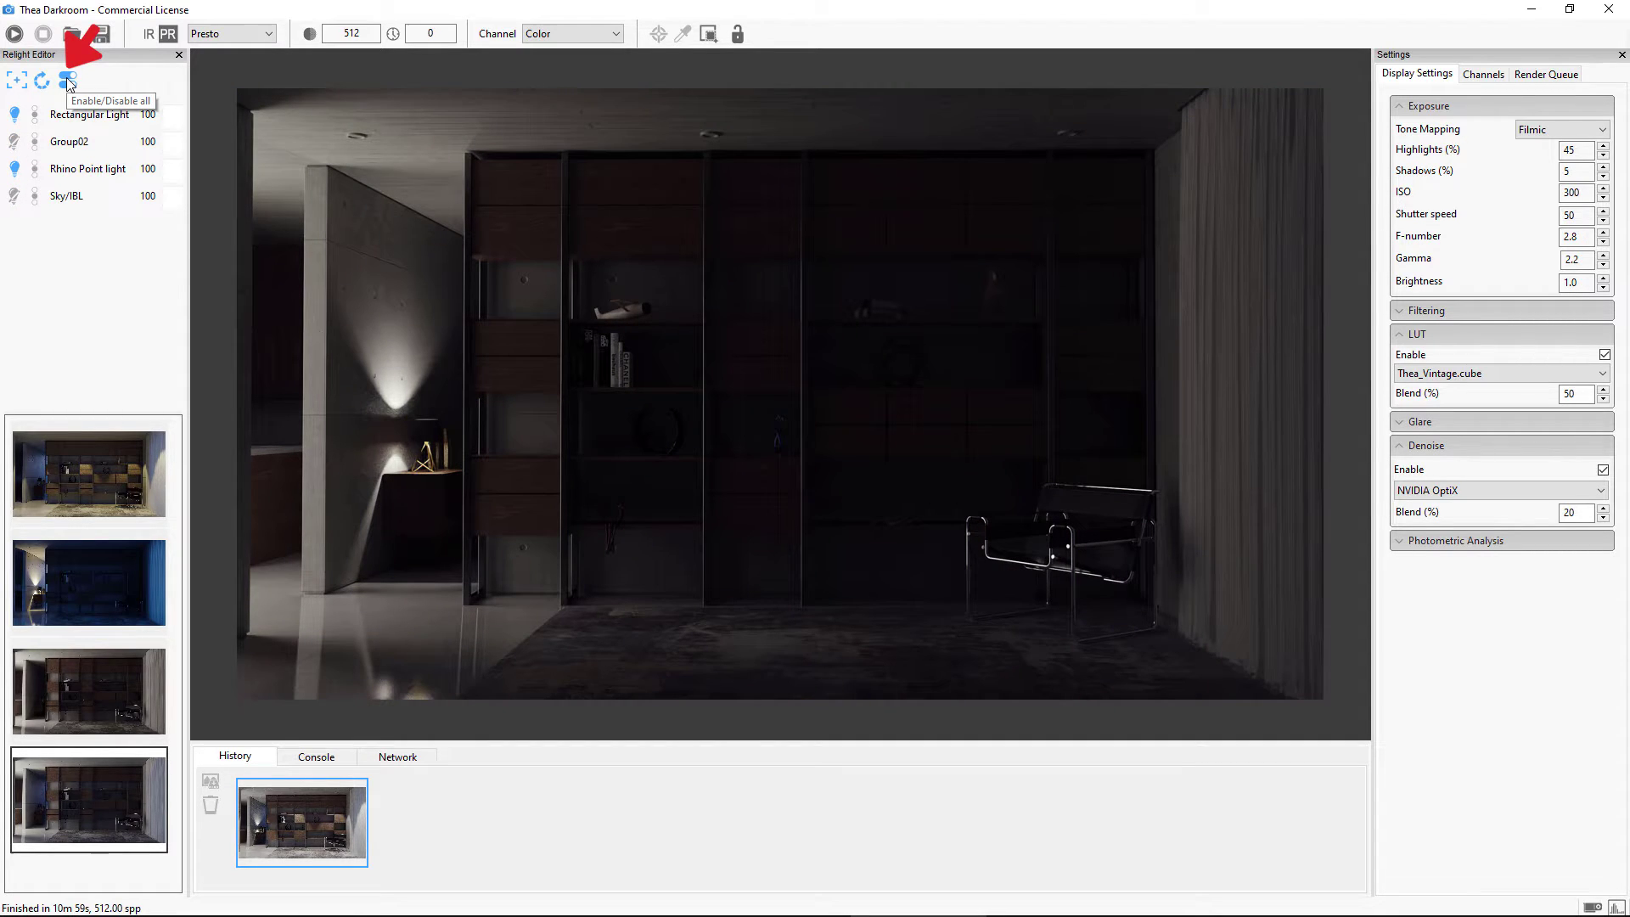
pyautogui.click(68, 81)
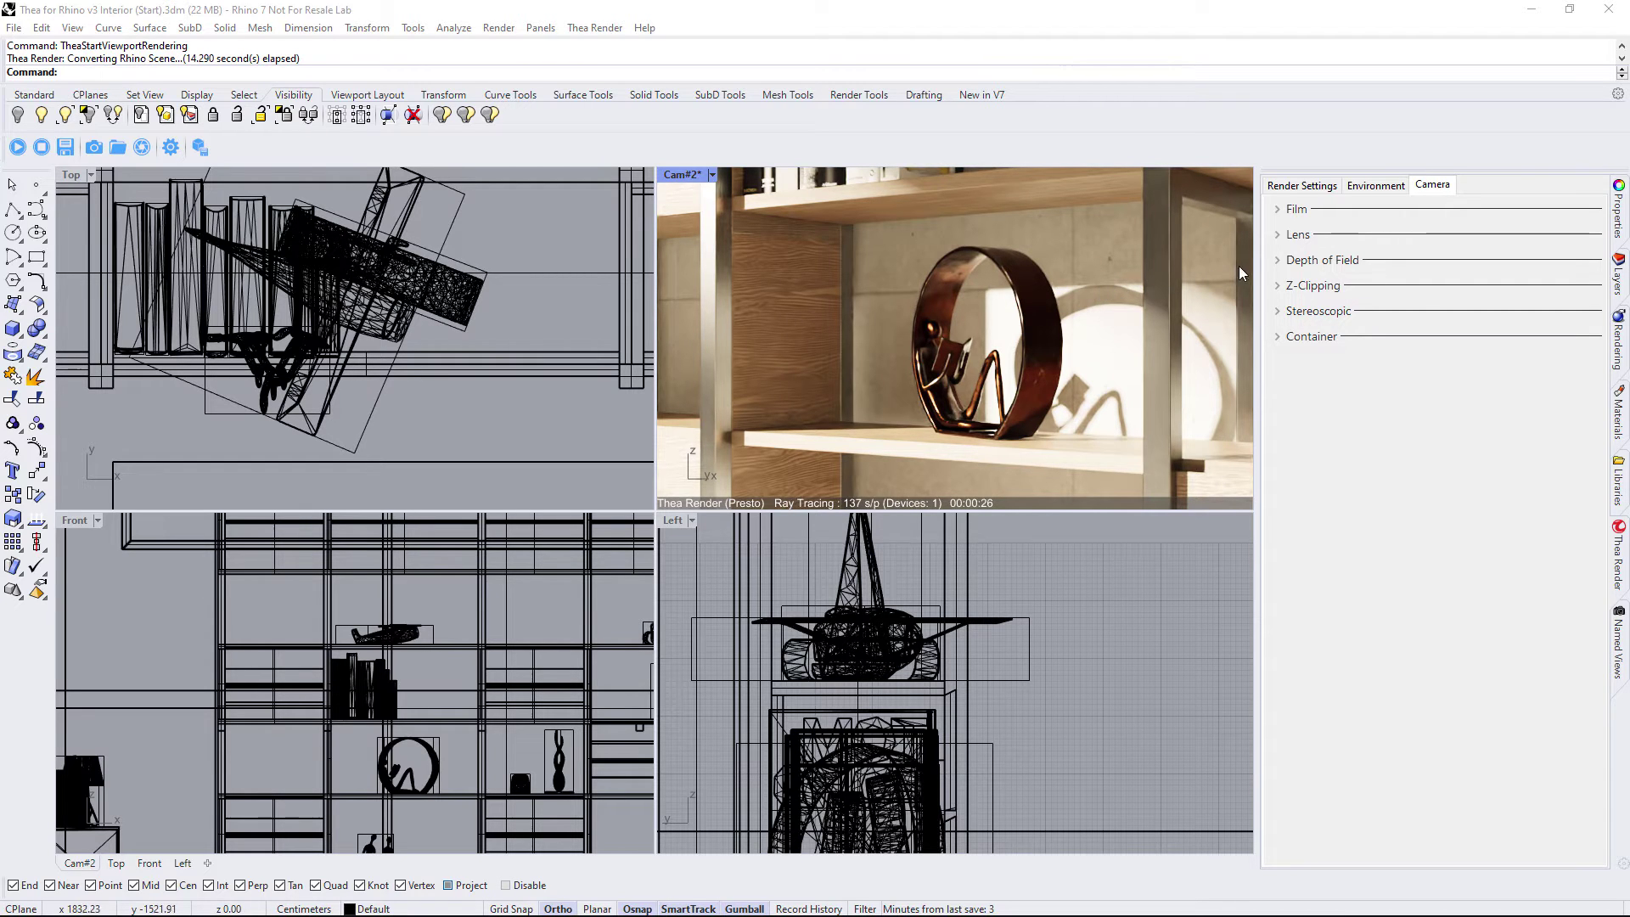
# - Expand Cam#2's Depth of Field and set it to F-Number type with f-number 22
pyautogui.click(1278, 260)
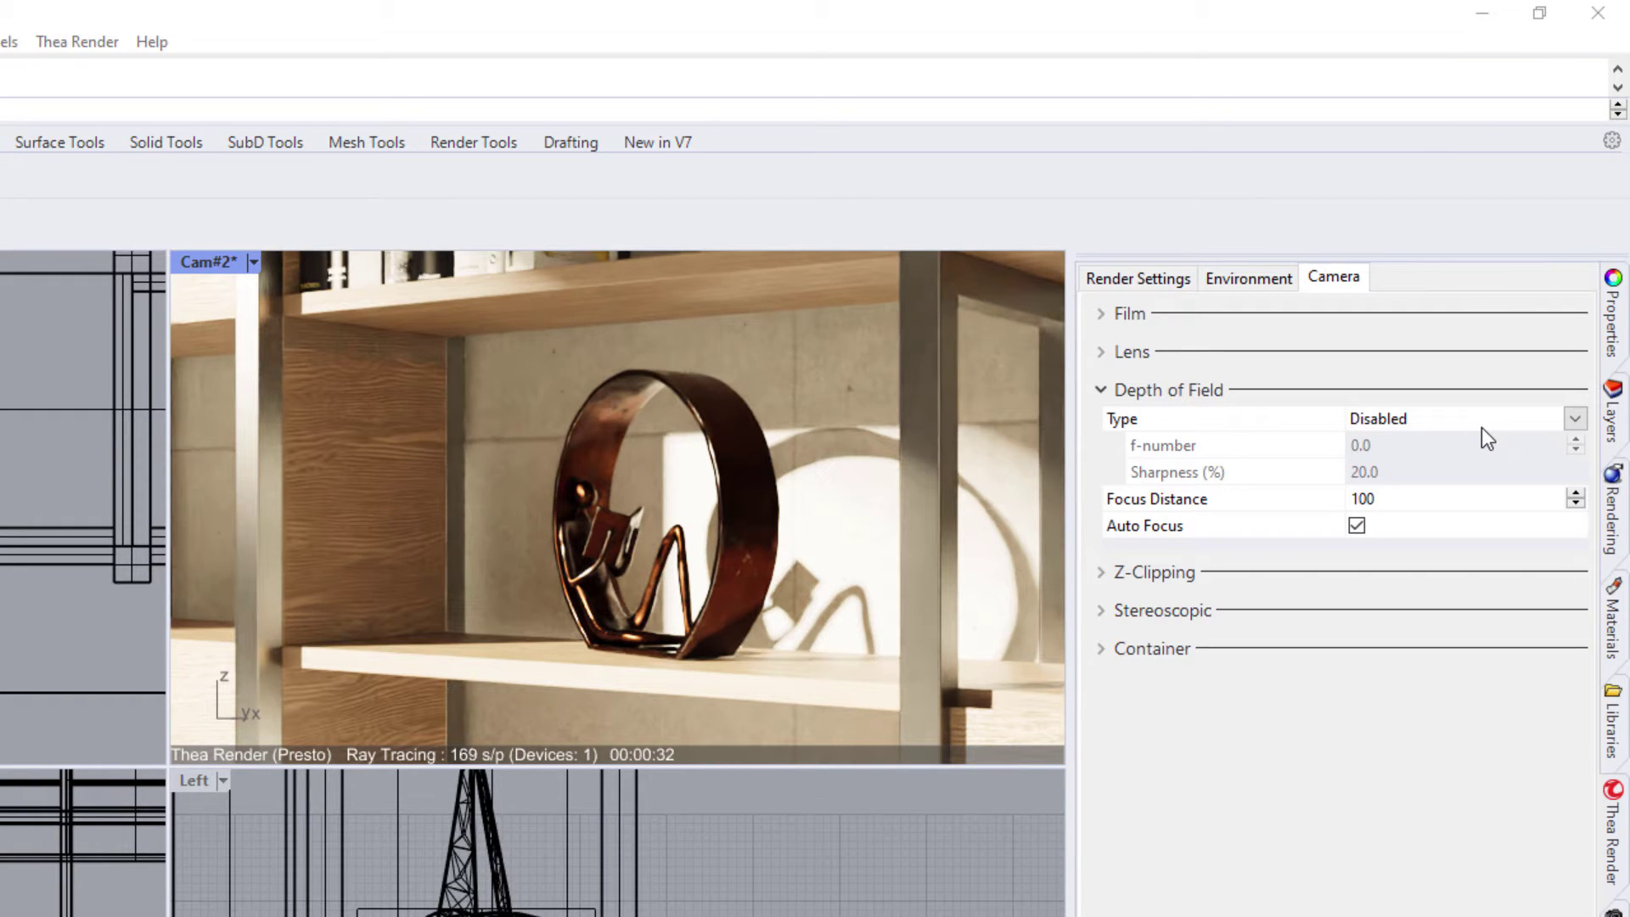
pyautogui.click(1579, 417)
pyautogui.click(1581, 416)
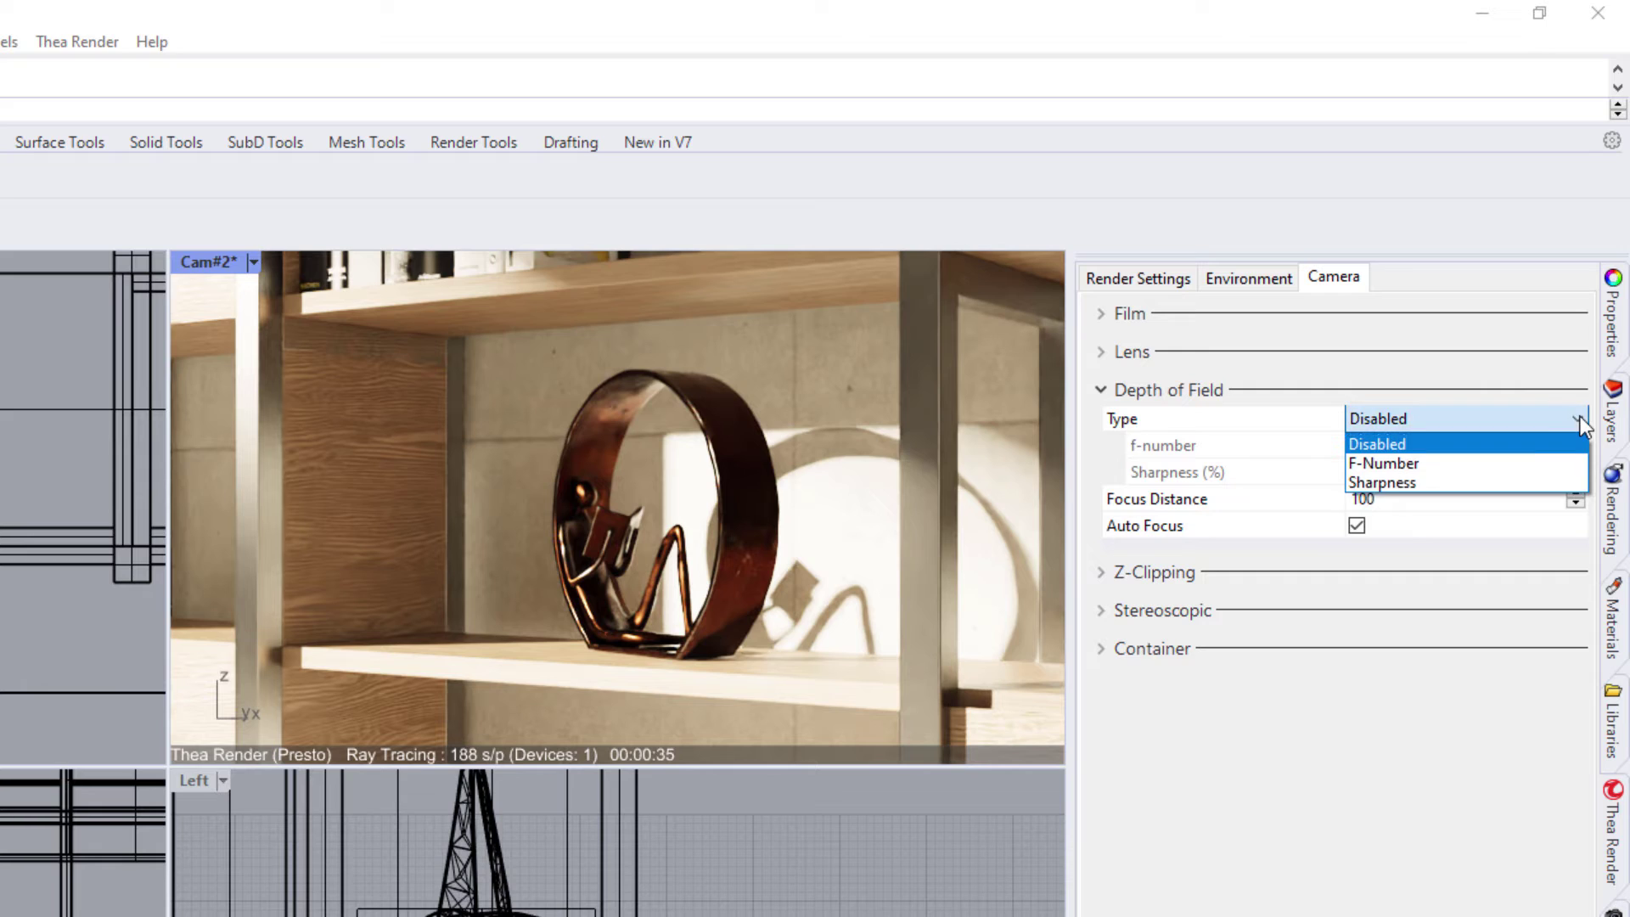
pyautogui.click(1501, 466)
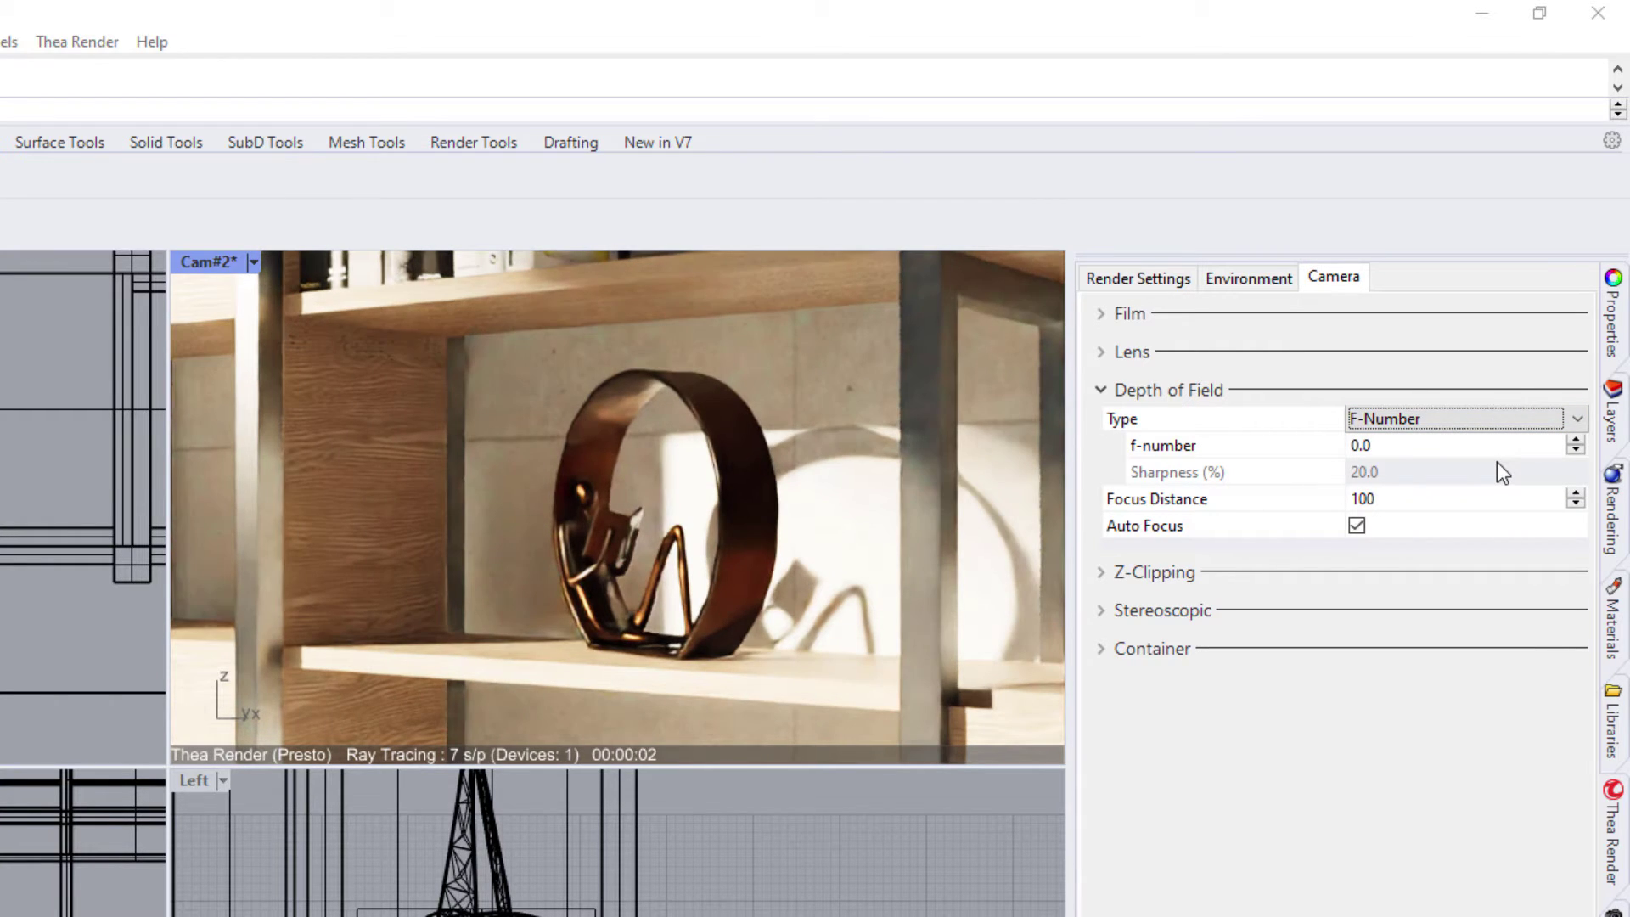
pyautogui.click(1396, 445)
pyautogui.write('1.')
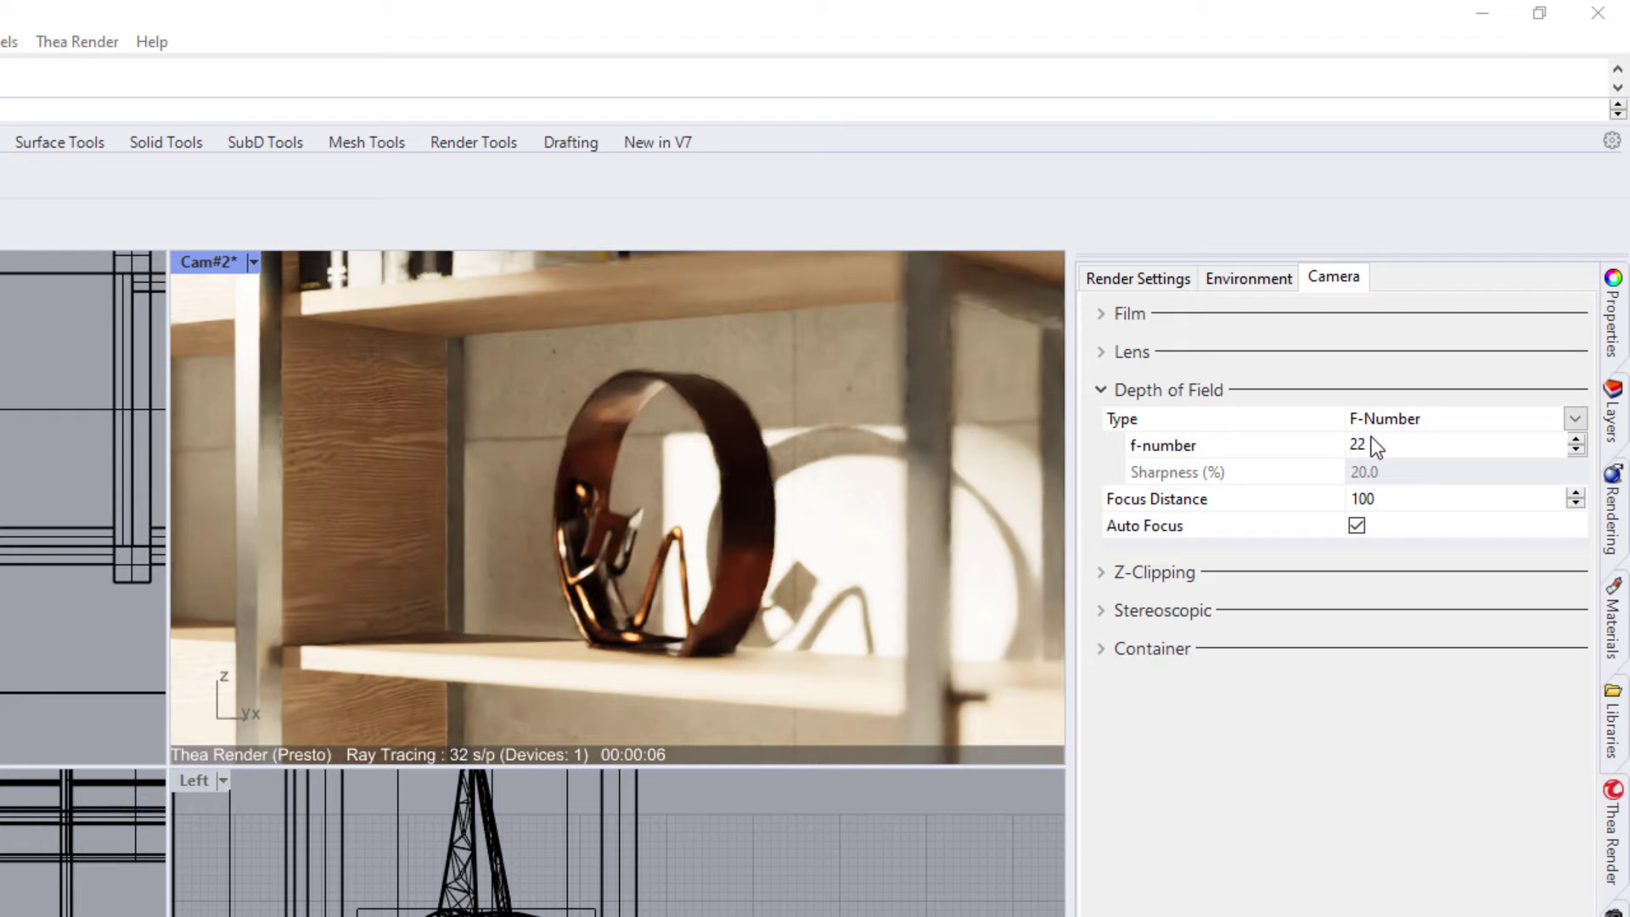
pyautogui.press('Return')
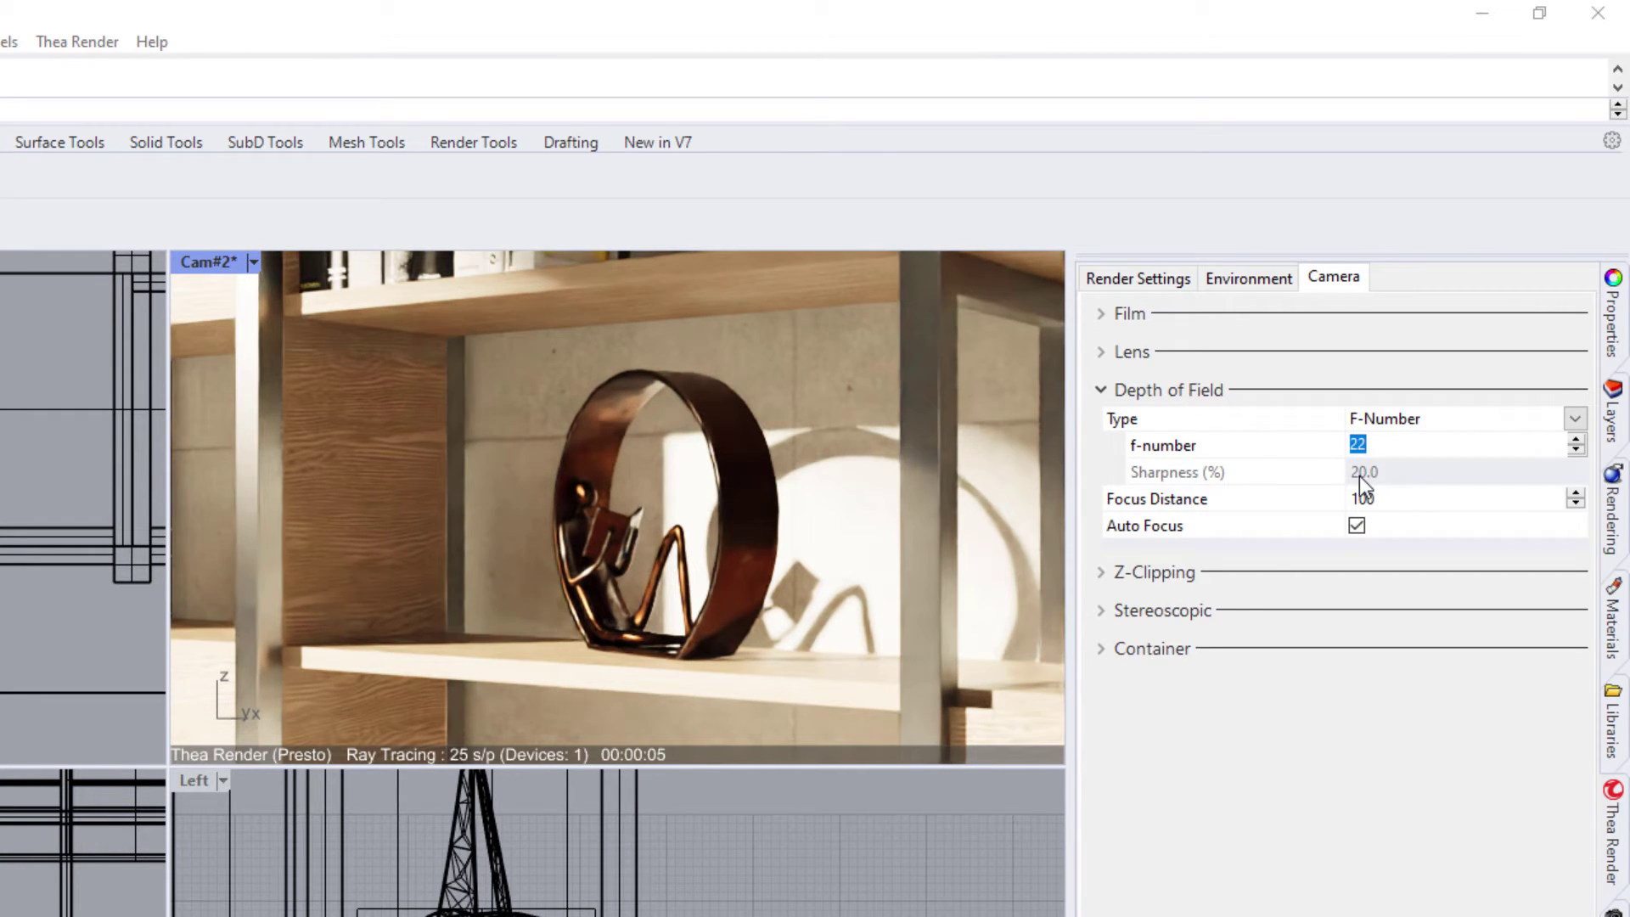
# - Try the Sharpness depth of field mode and enter a sharpness value of 1
pyautogui.click(1575, 418)
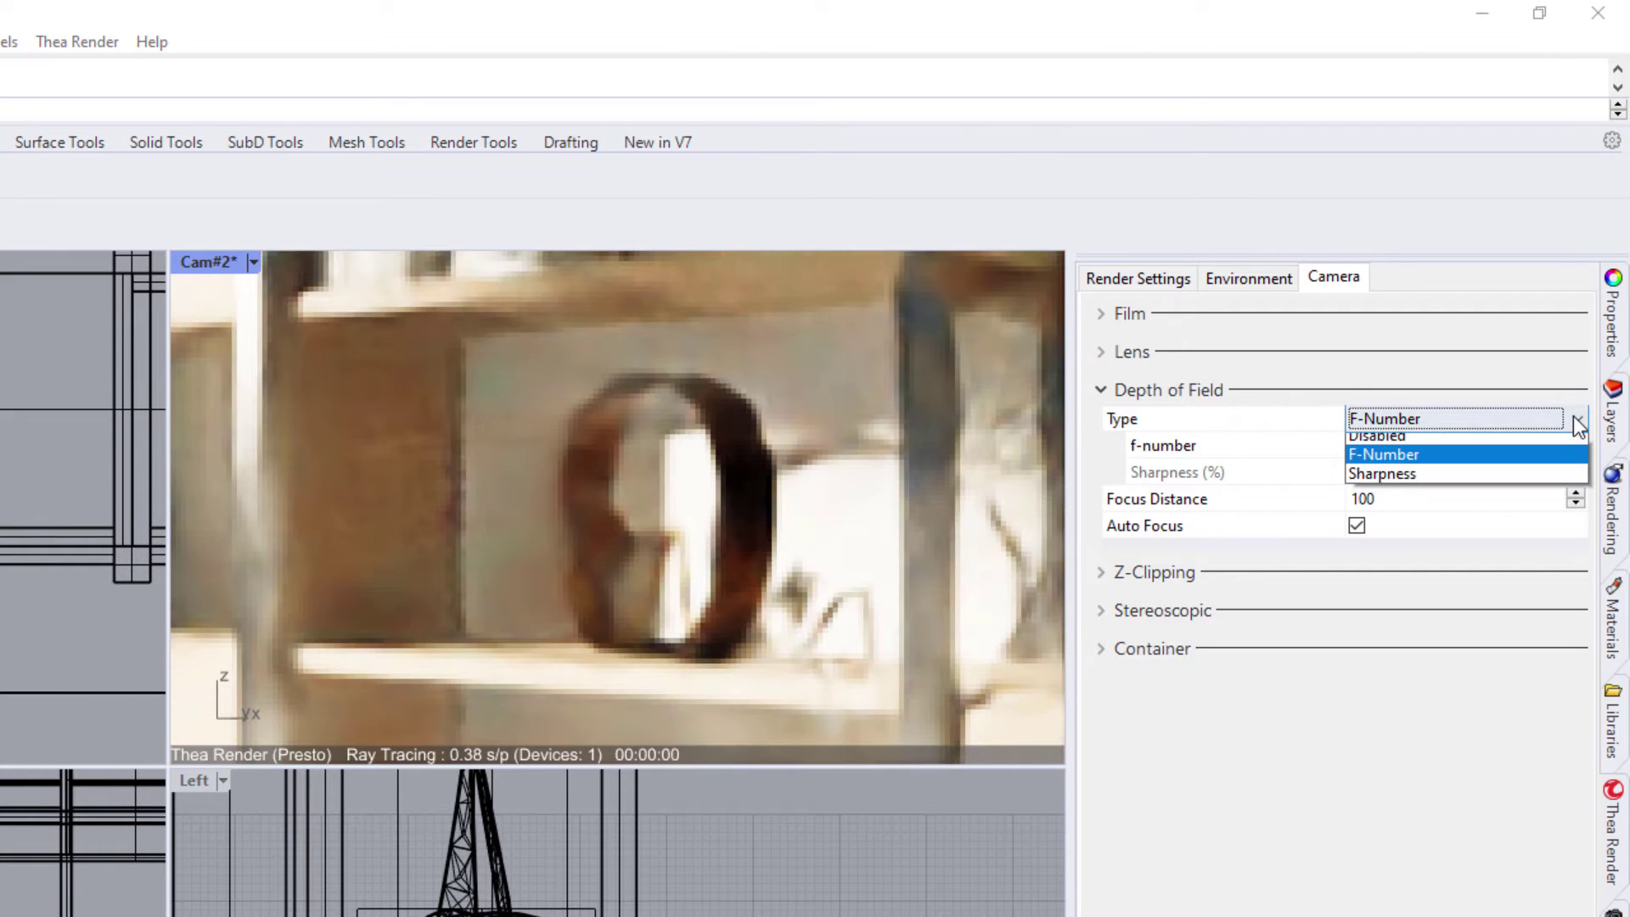
pyautogui.click(1432, 484)
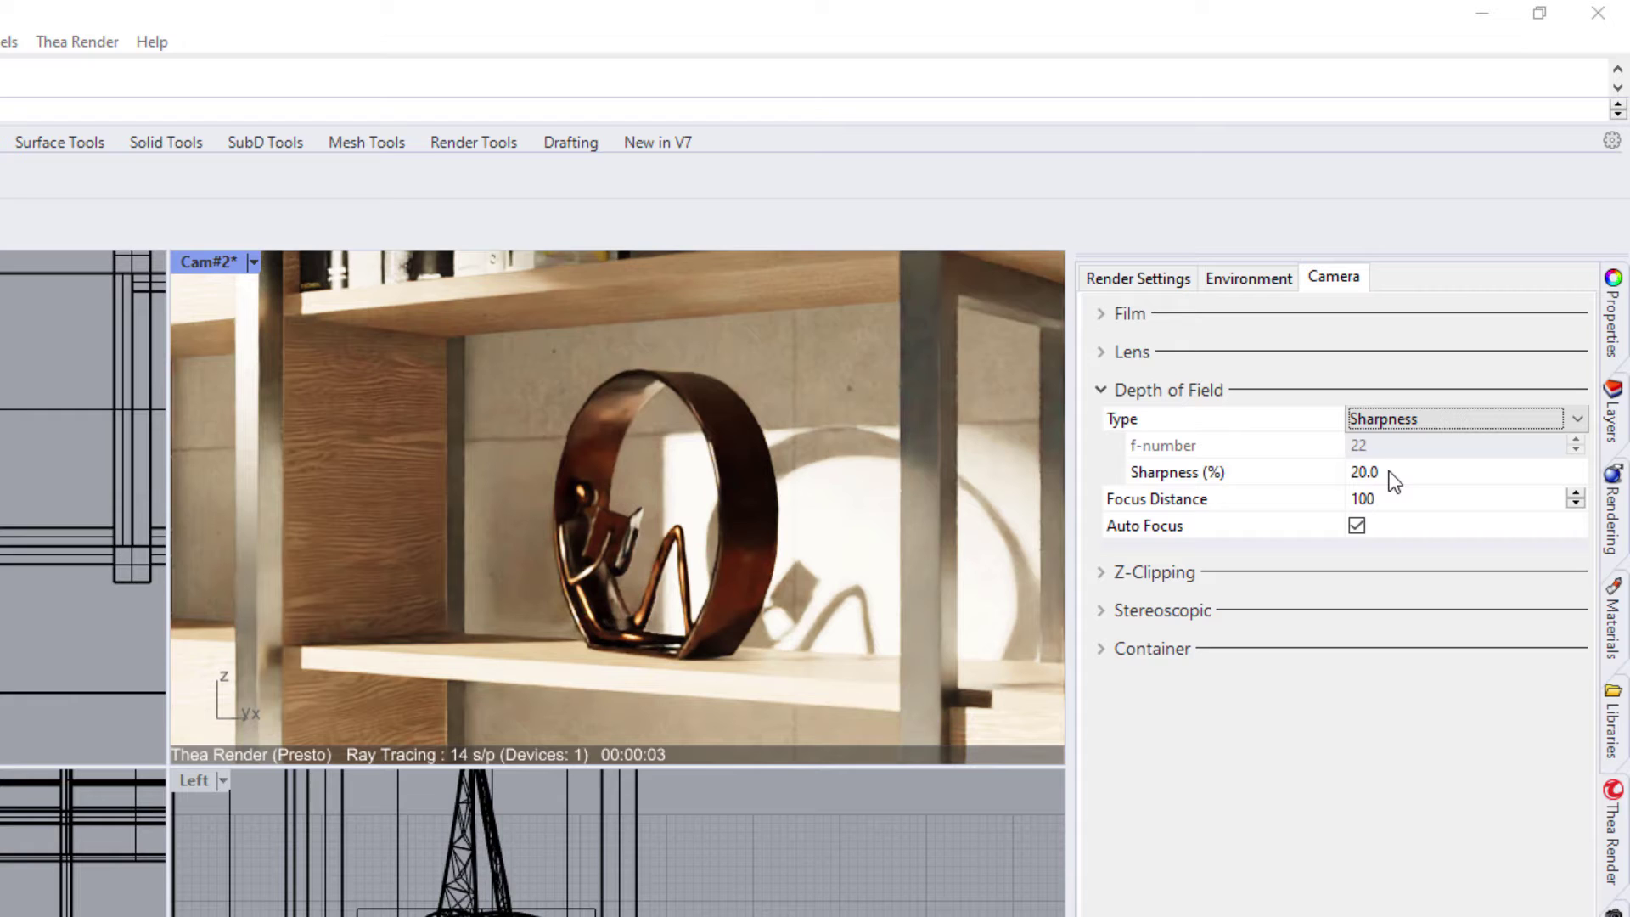
pyautogui.click(1390, 474)
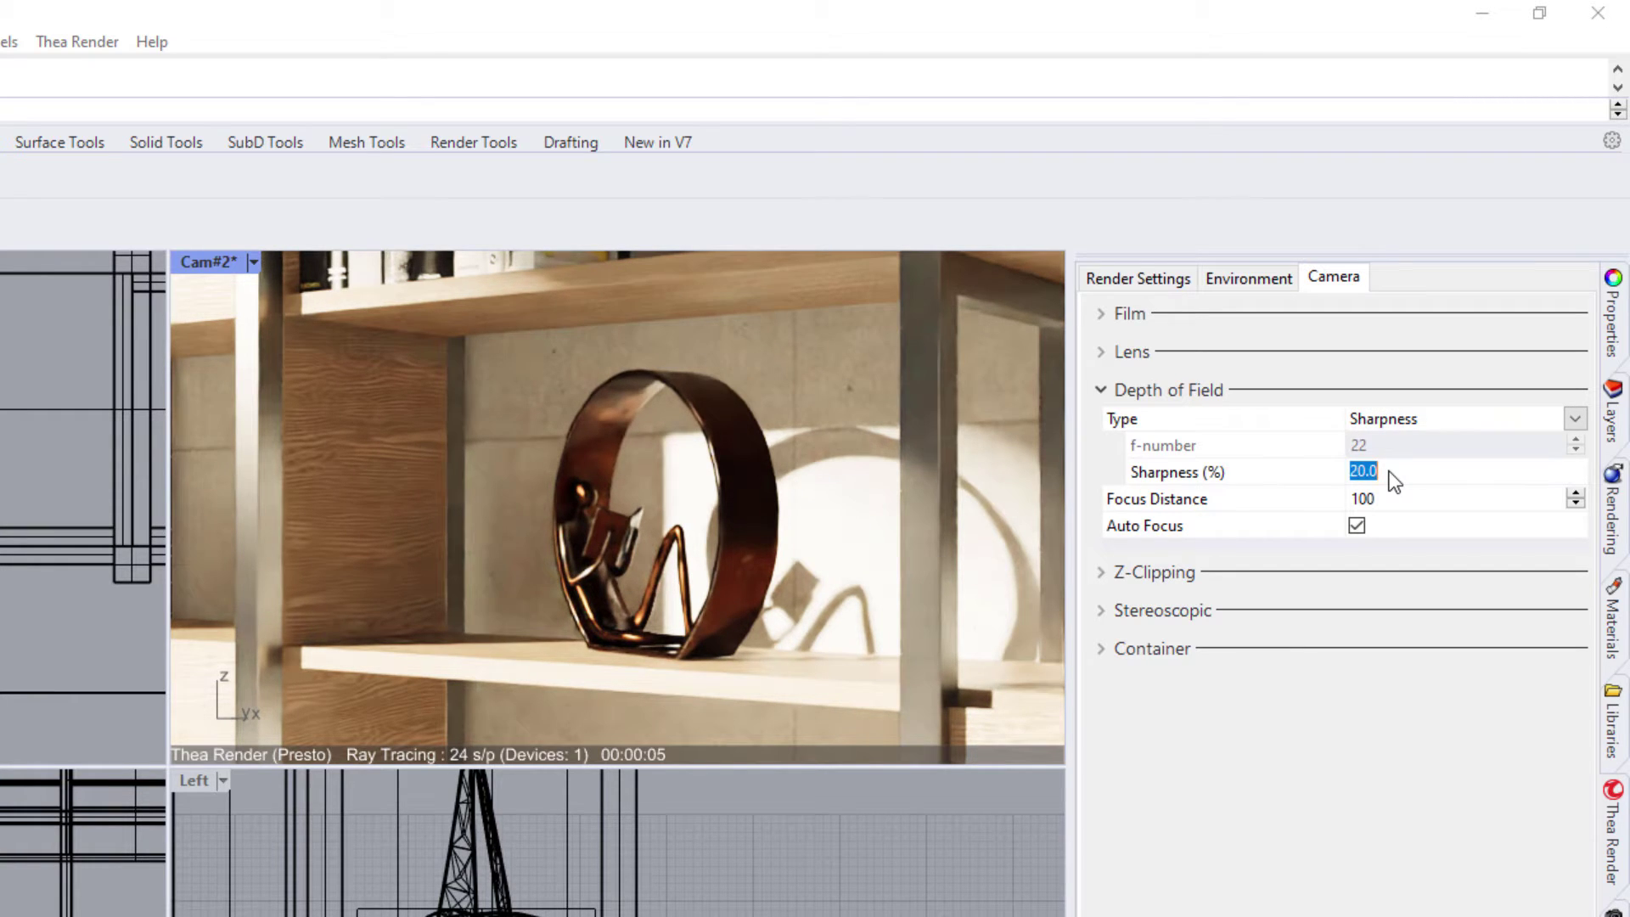
pyautogui.write('1')
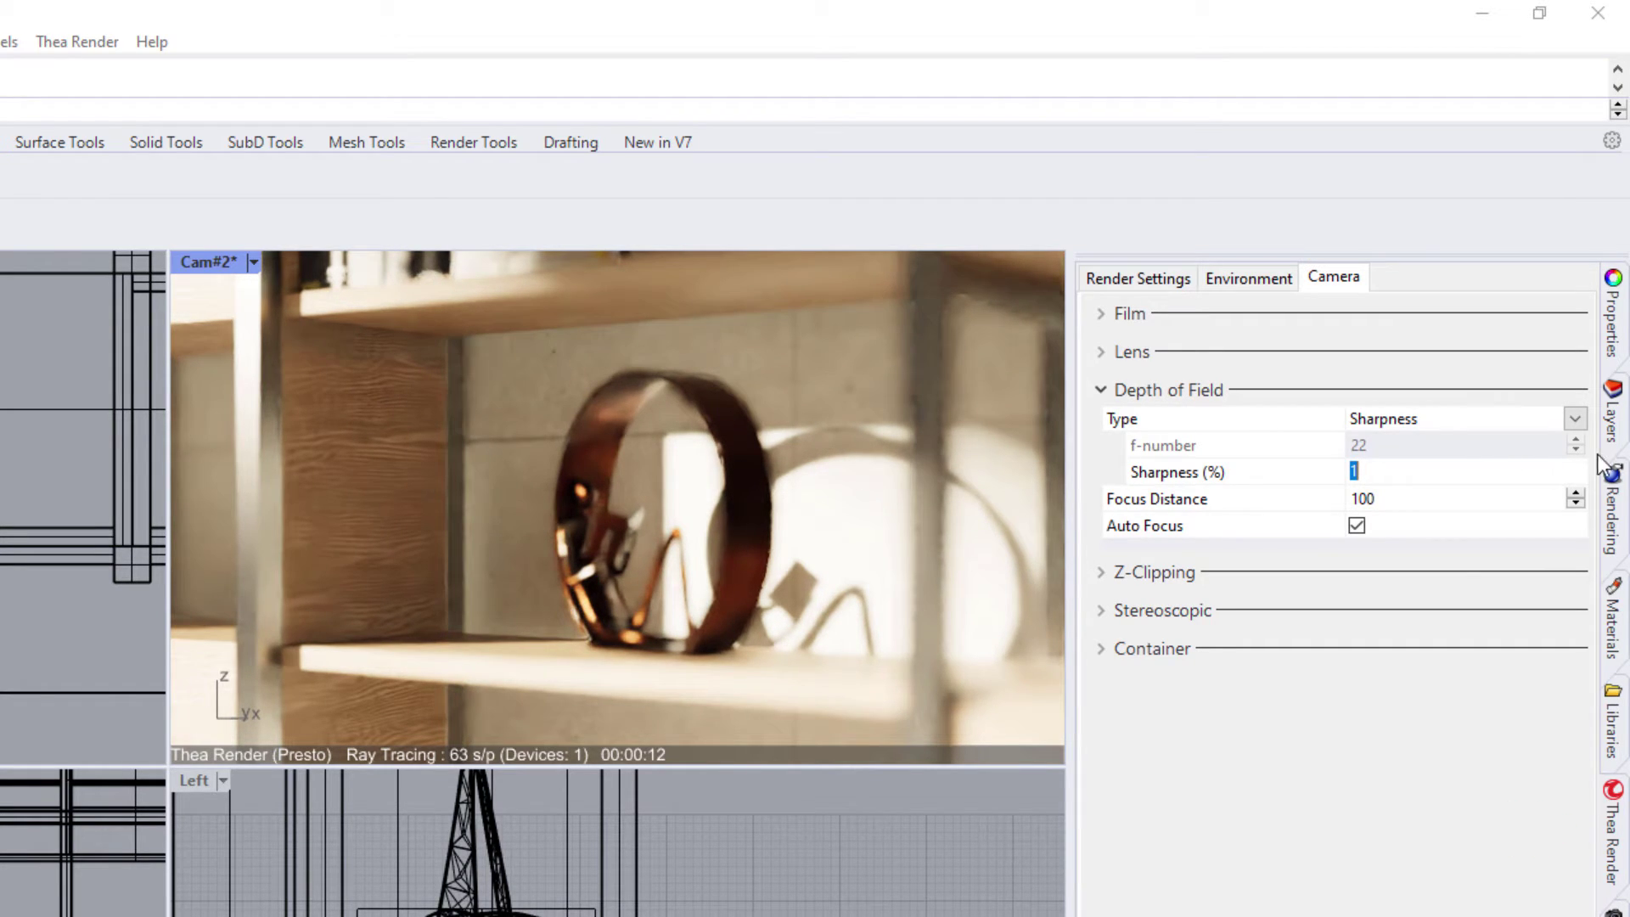
# - Return to F-Number mode with f-number 1.4 and uncheck Auto Focus
pyautogui.click(1576, 418)
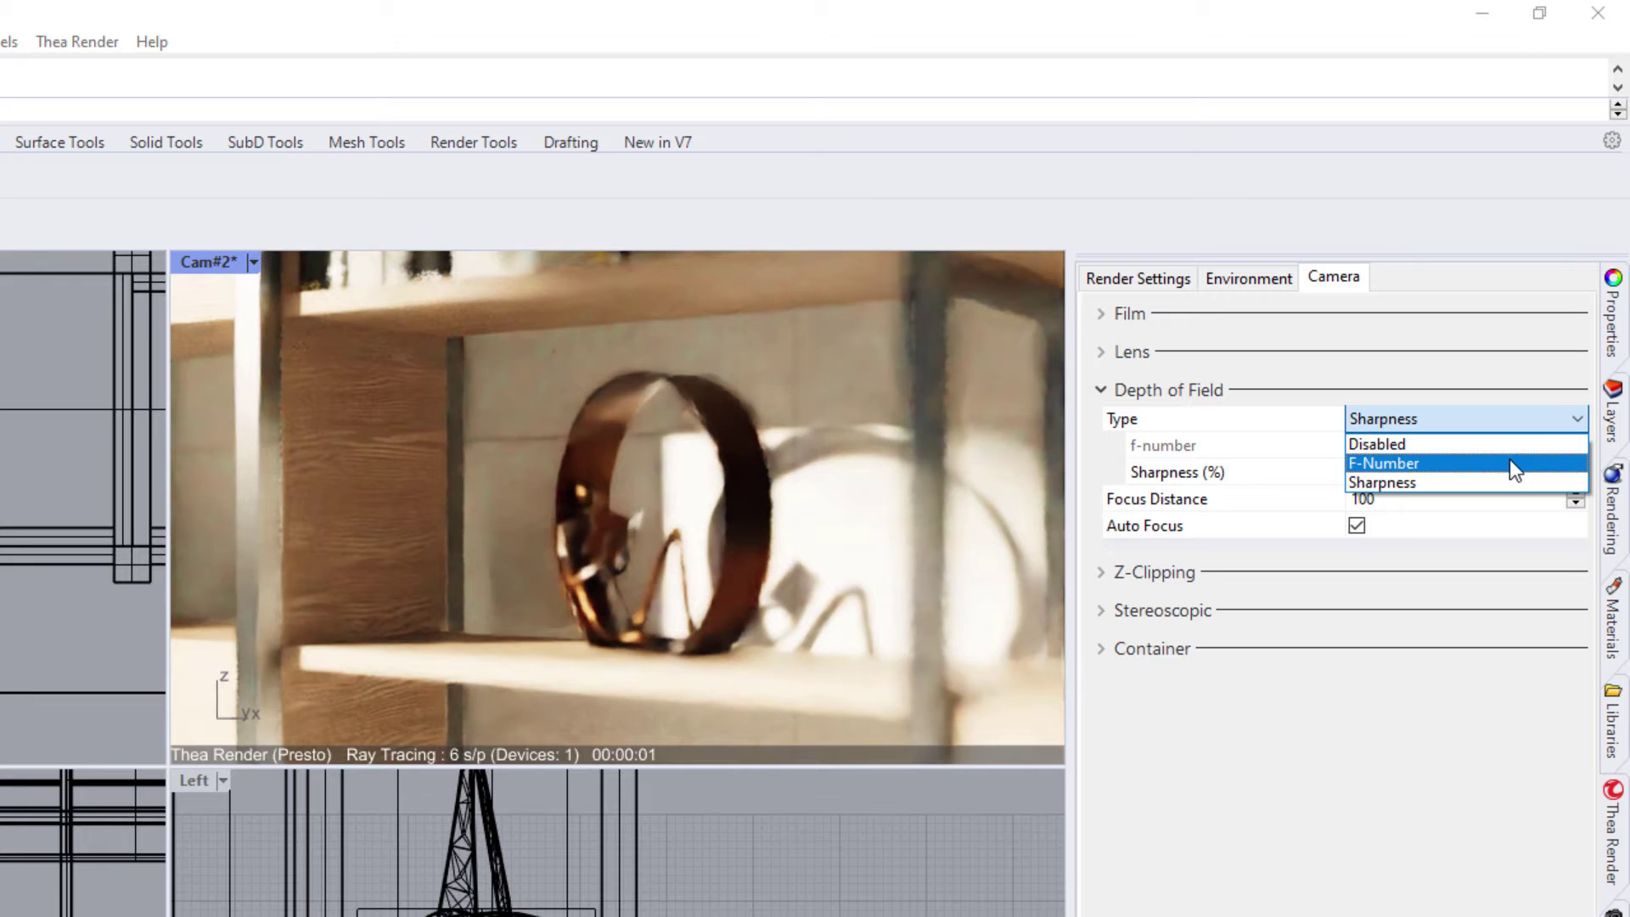
pyautogui.click(1482, 464)
pyautogui.doubleClick(1410, 445)
pyautogui.write('1.4')
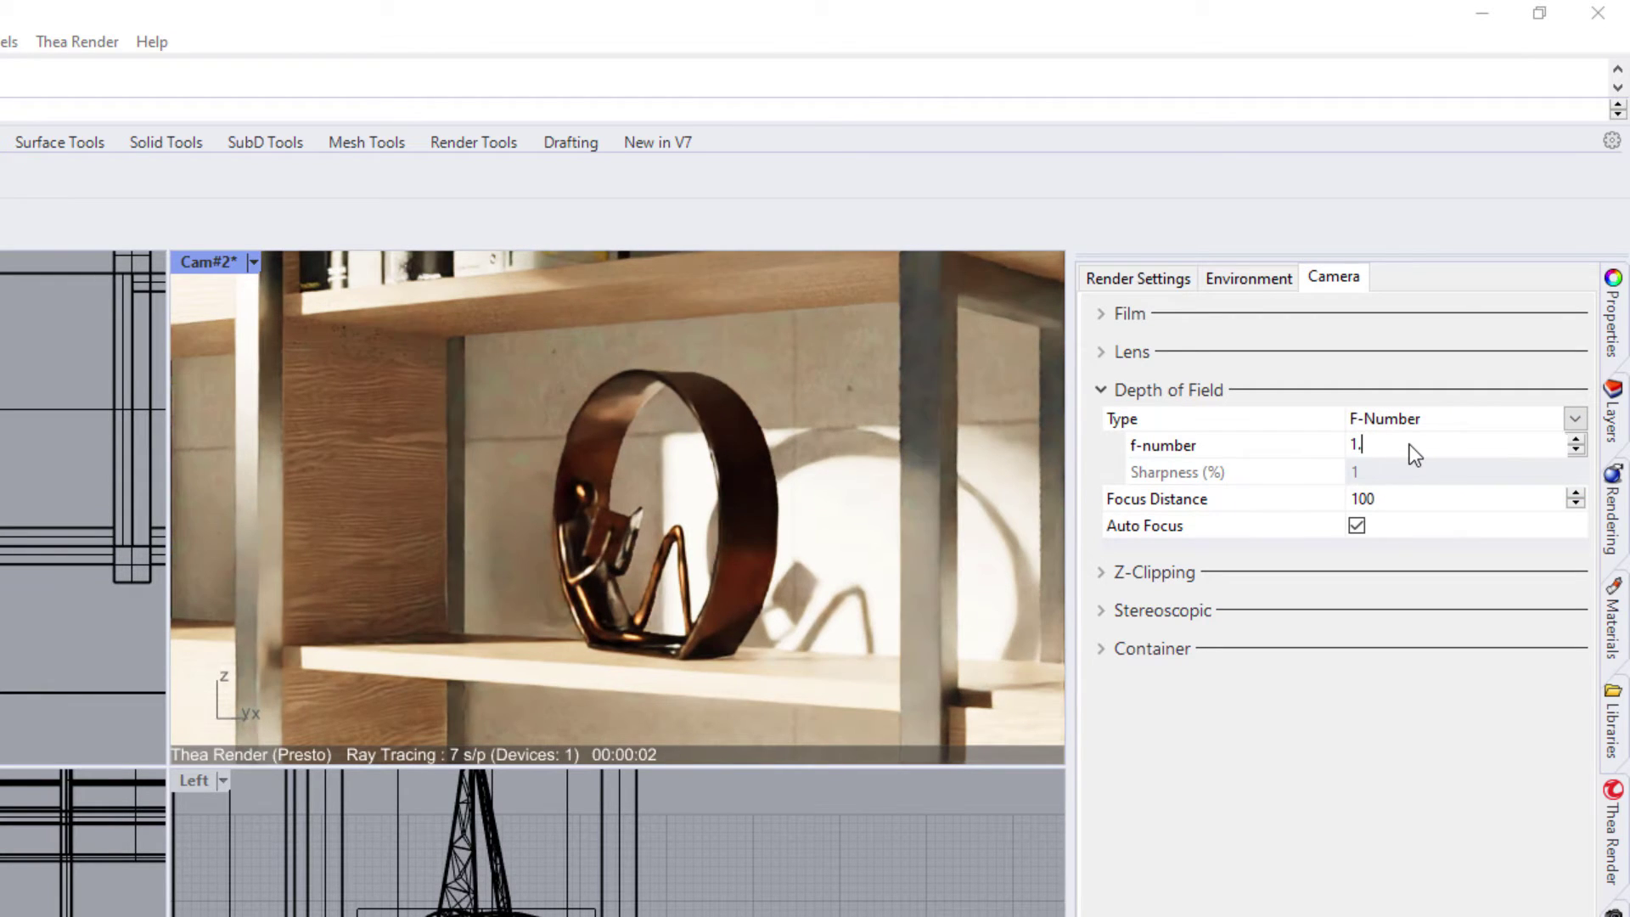
pyautogui.press('Return')
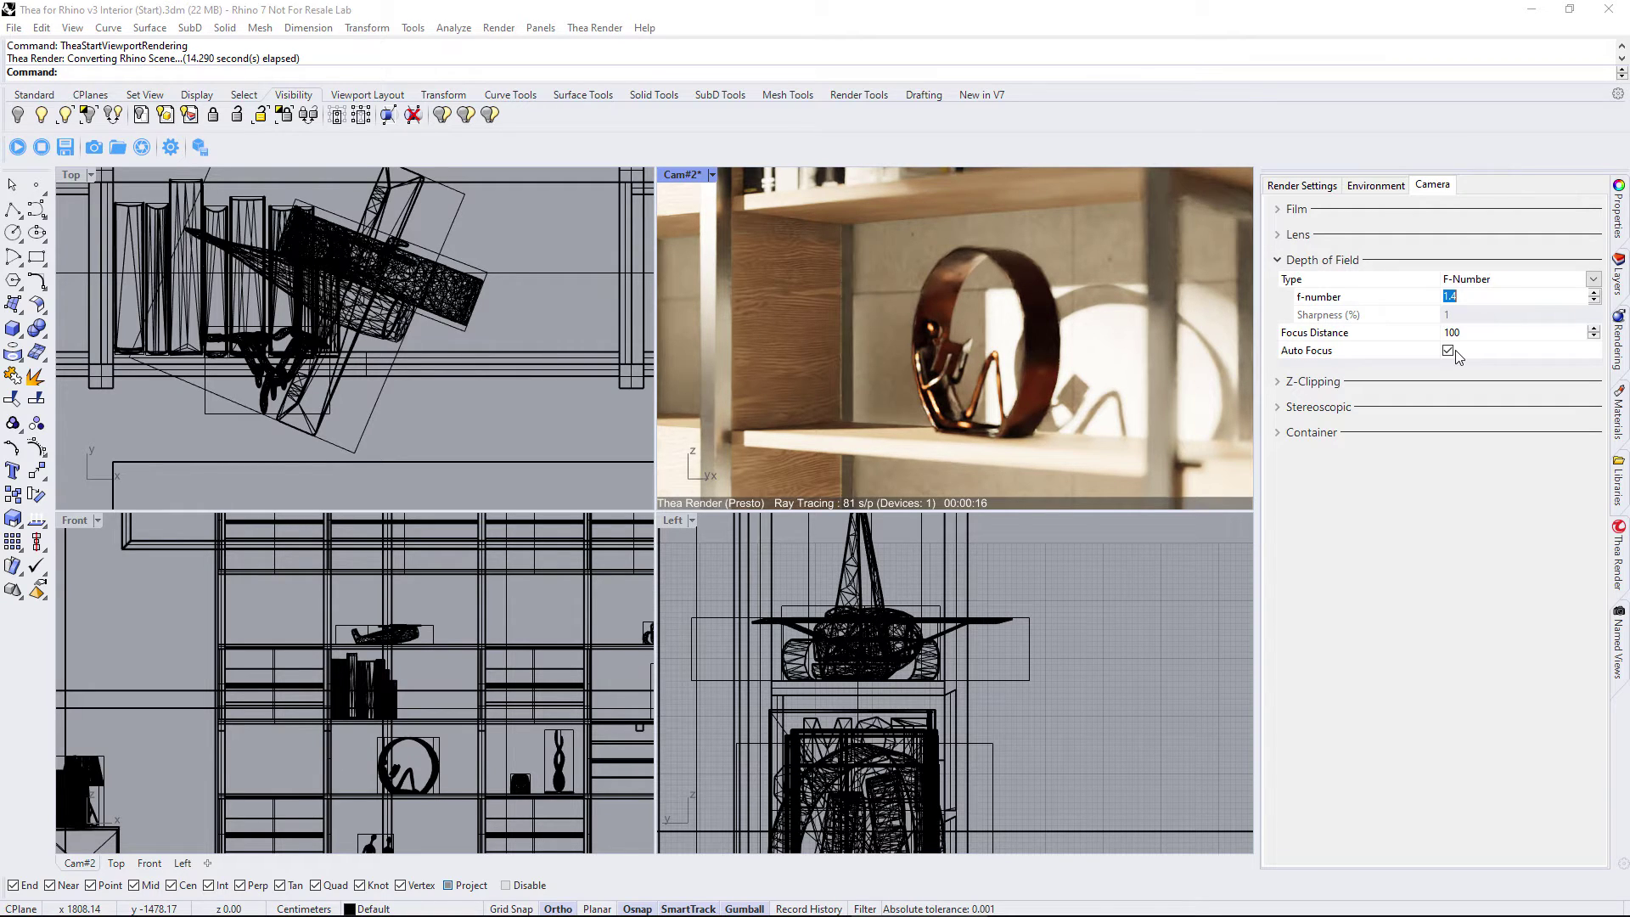
pyautogui.click(1448, 351)
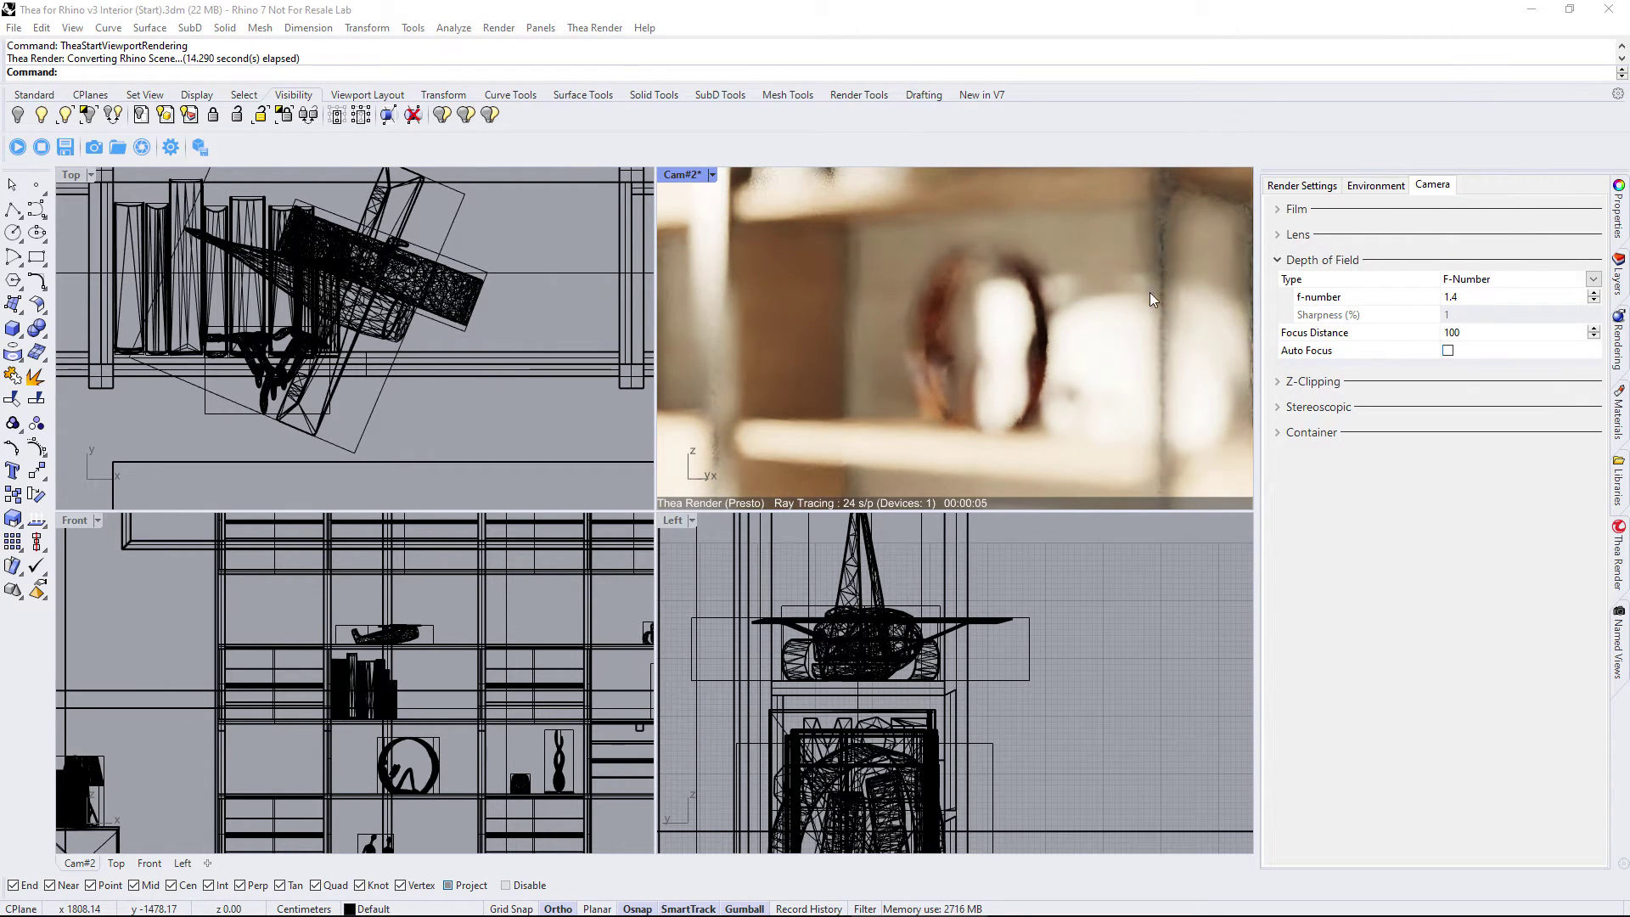
# - Stop the viewport render and start an interactive render in Thea Darkroom
pyautogui.click(42, 148)
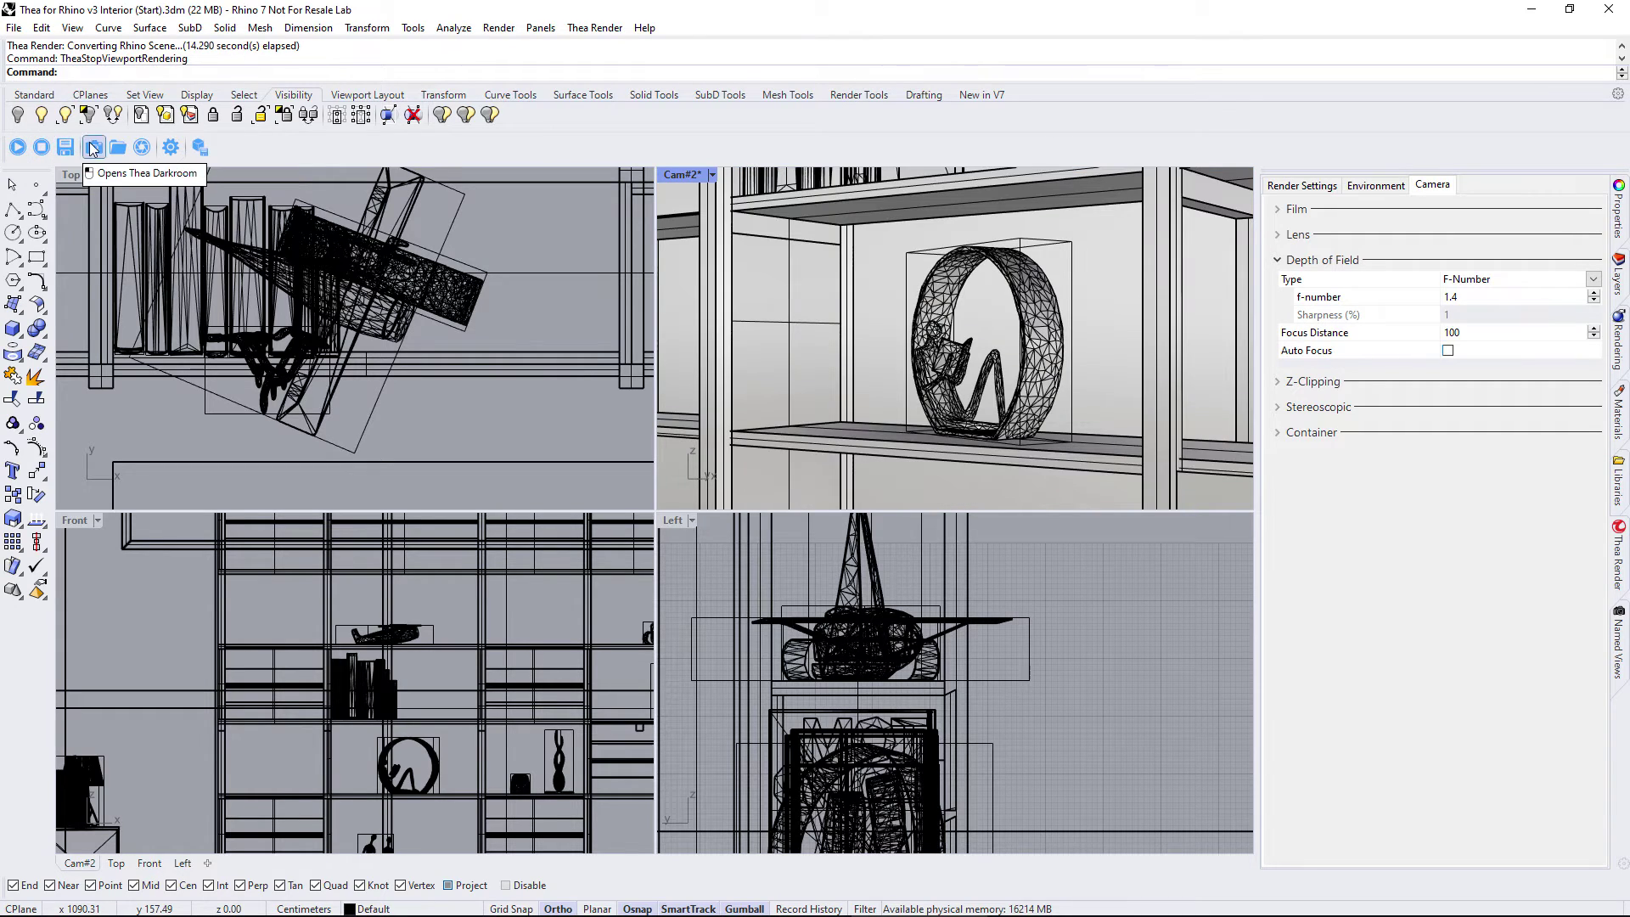
pyautogui.click(94, 148)
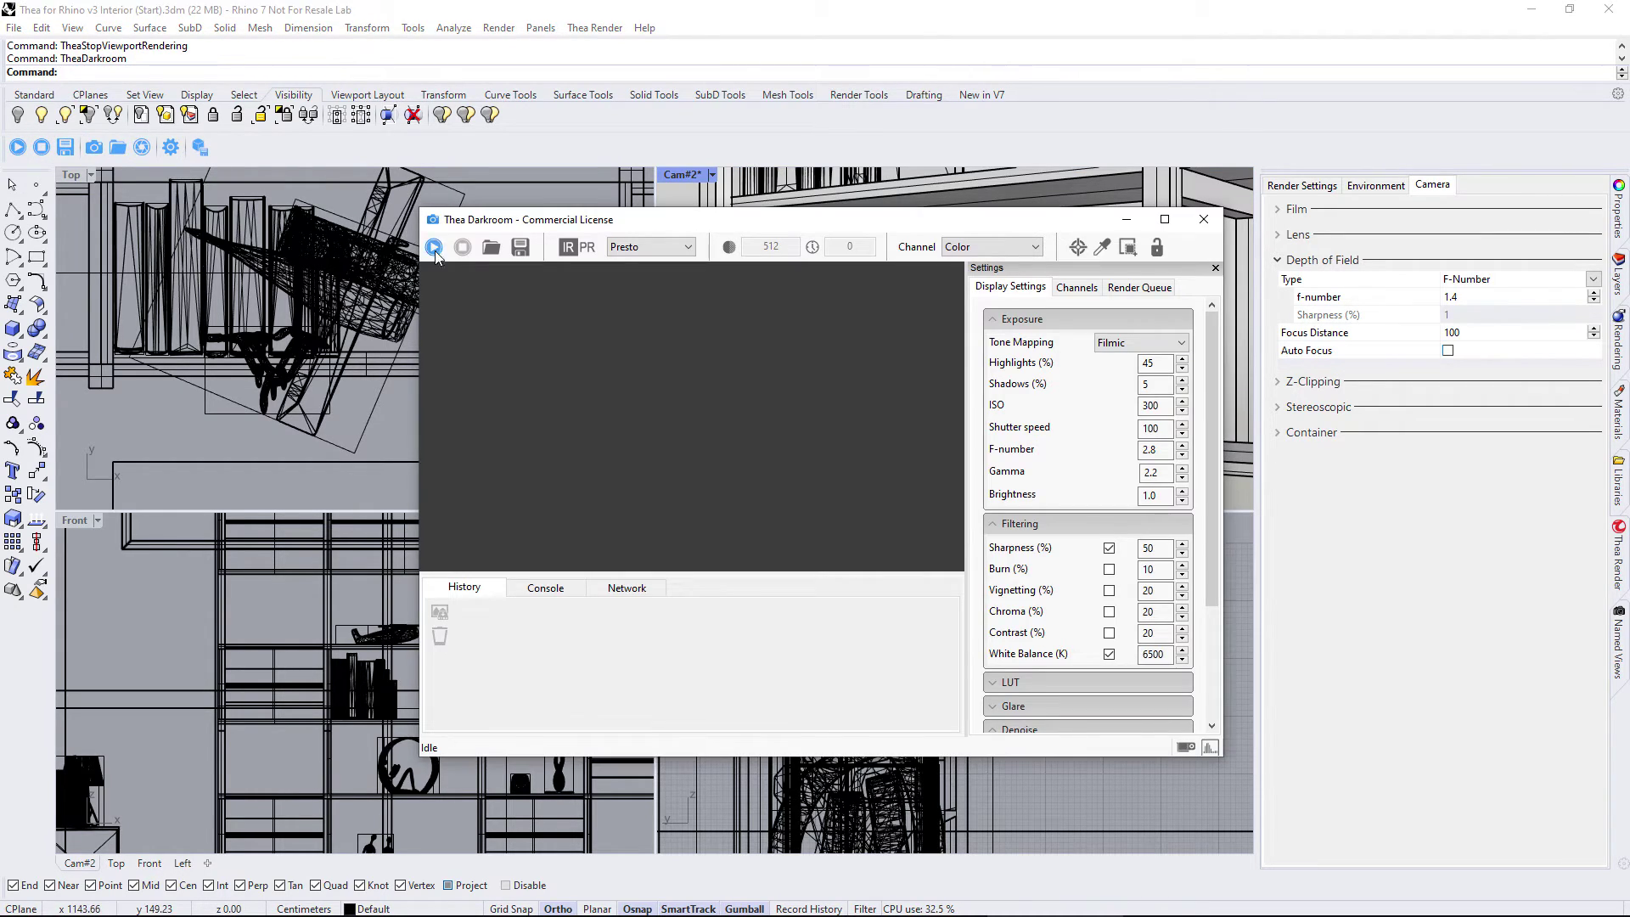
pyautogui.click(434, 247)
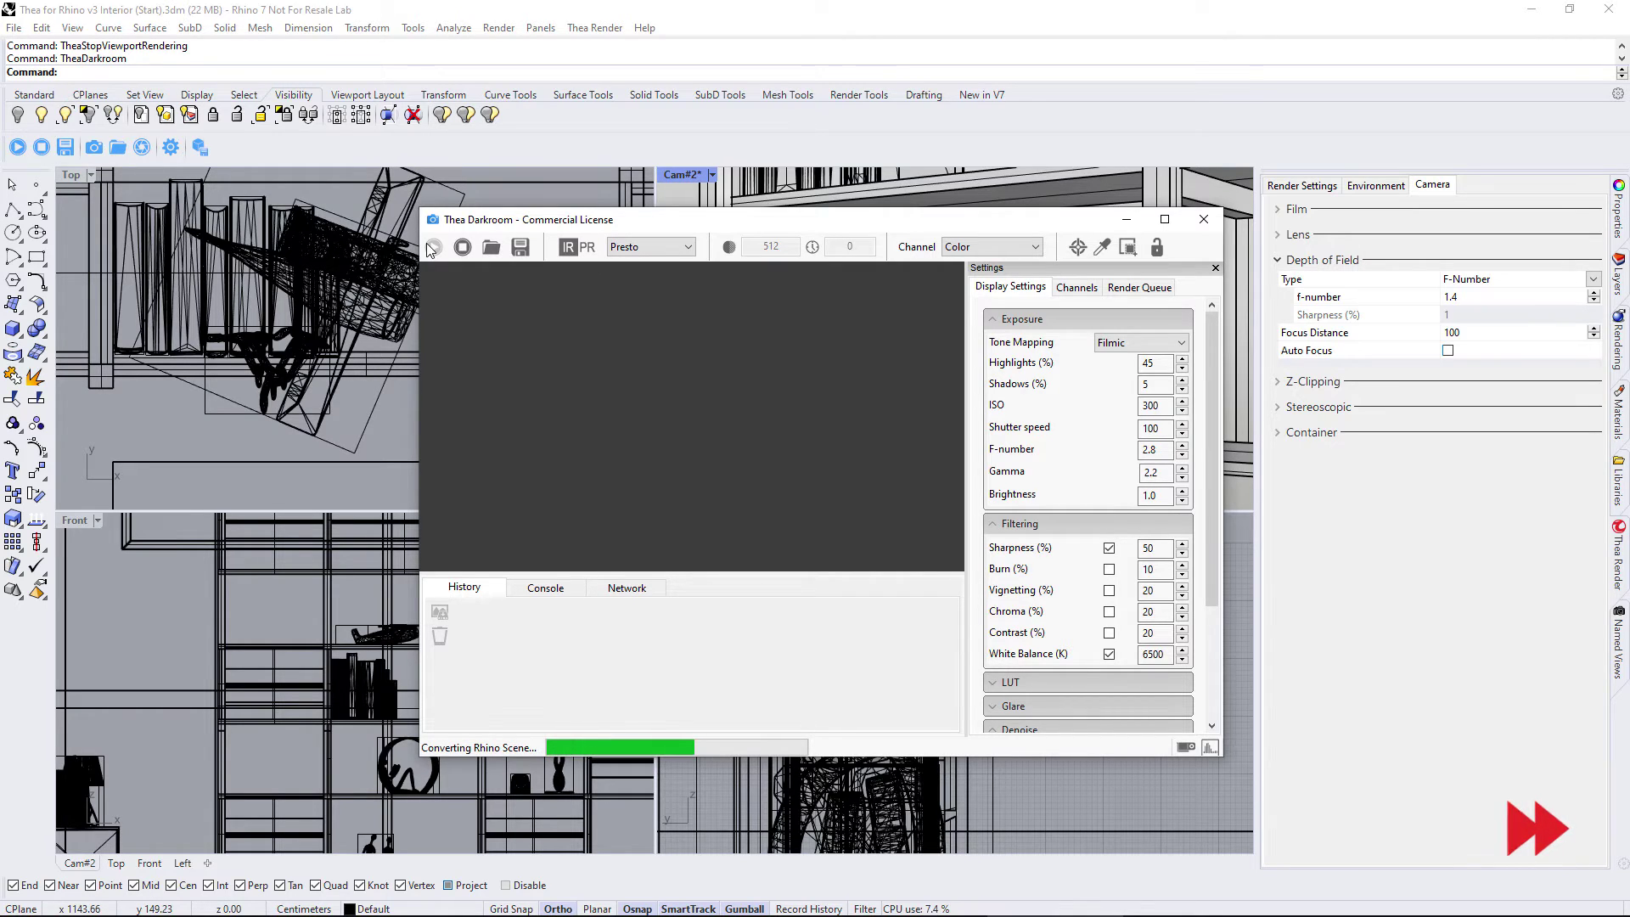
# - Pick focus points on the ring, wall and wooden panel, ending at 2.128554
pyautogui.click(1078, 247)
pyautogui.click(670, 435)
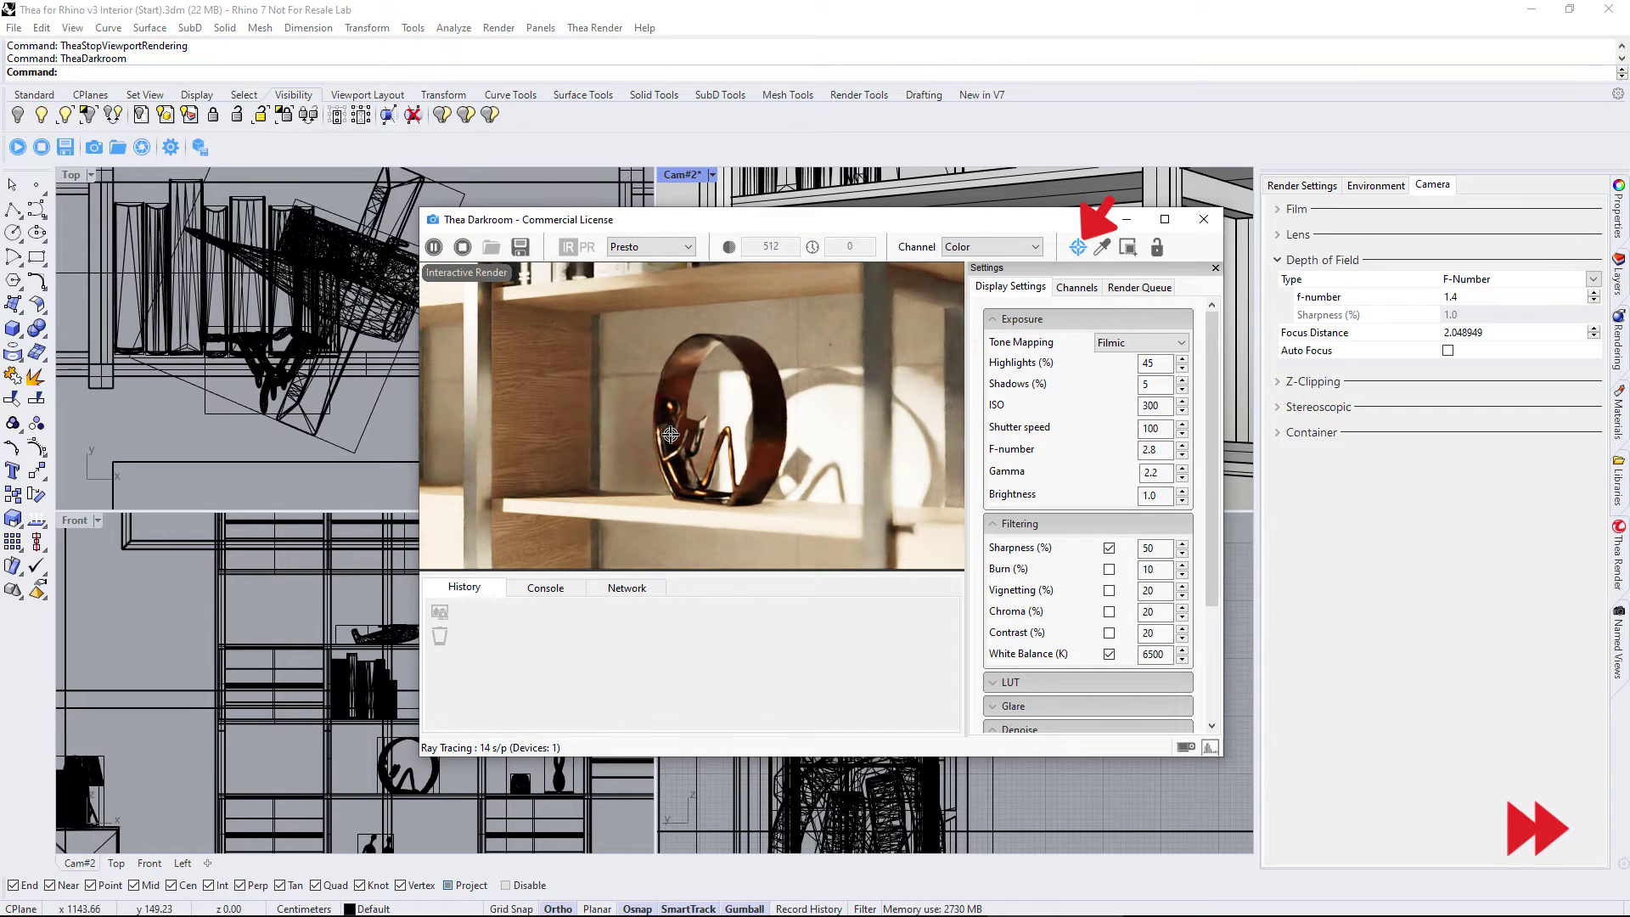
pyautogui.click(879, 421)
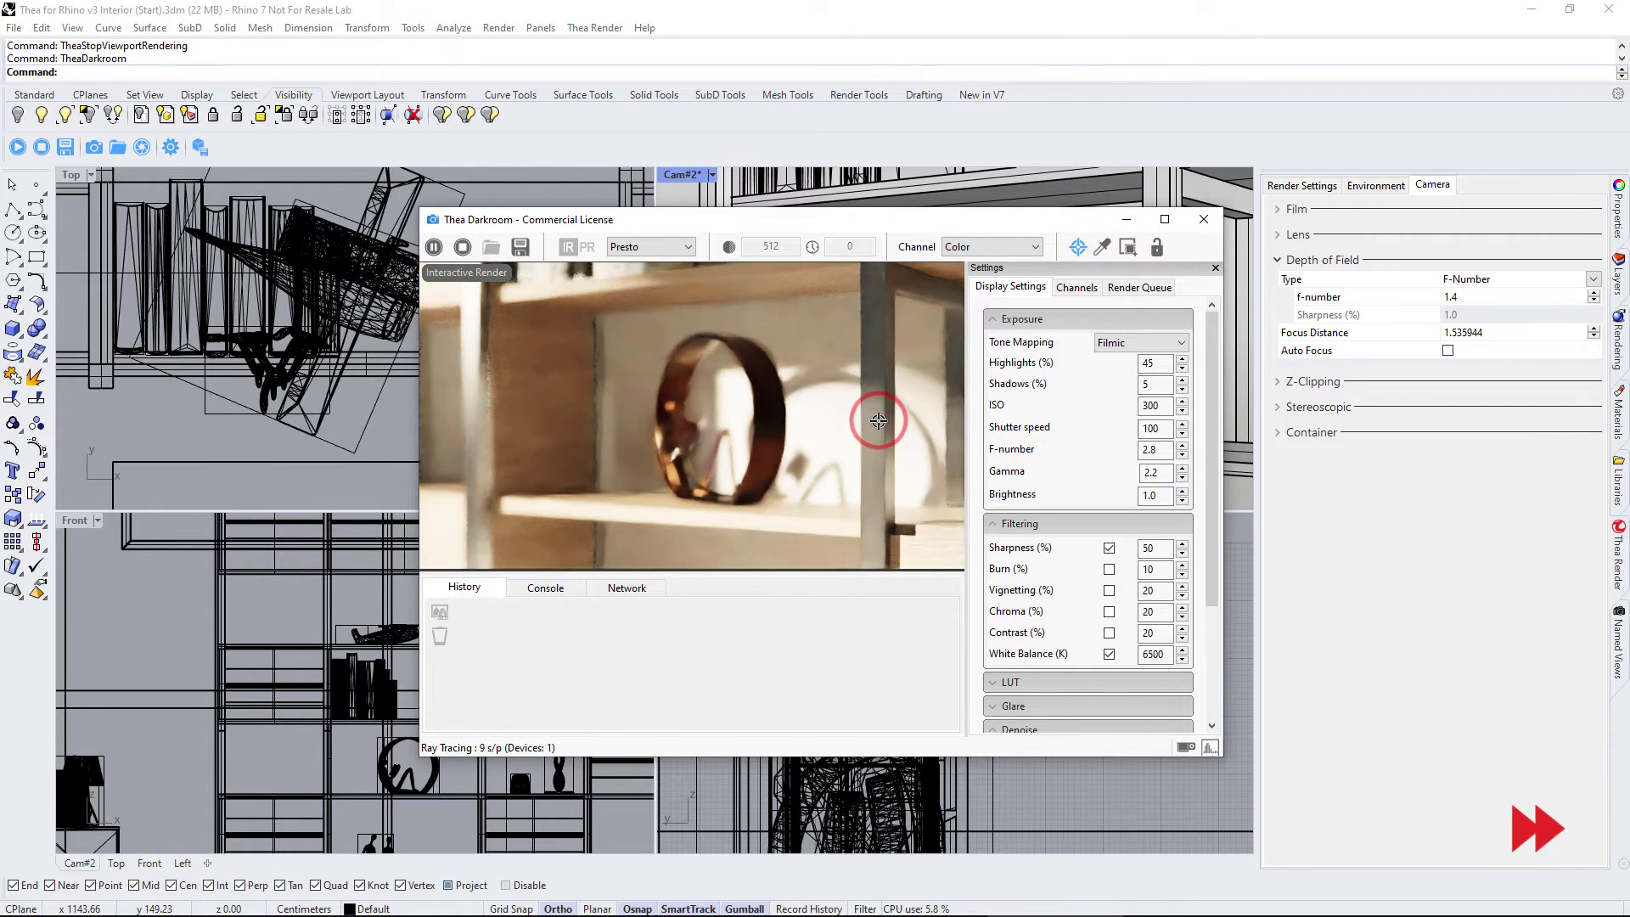
pyautogui.click(519, 401)
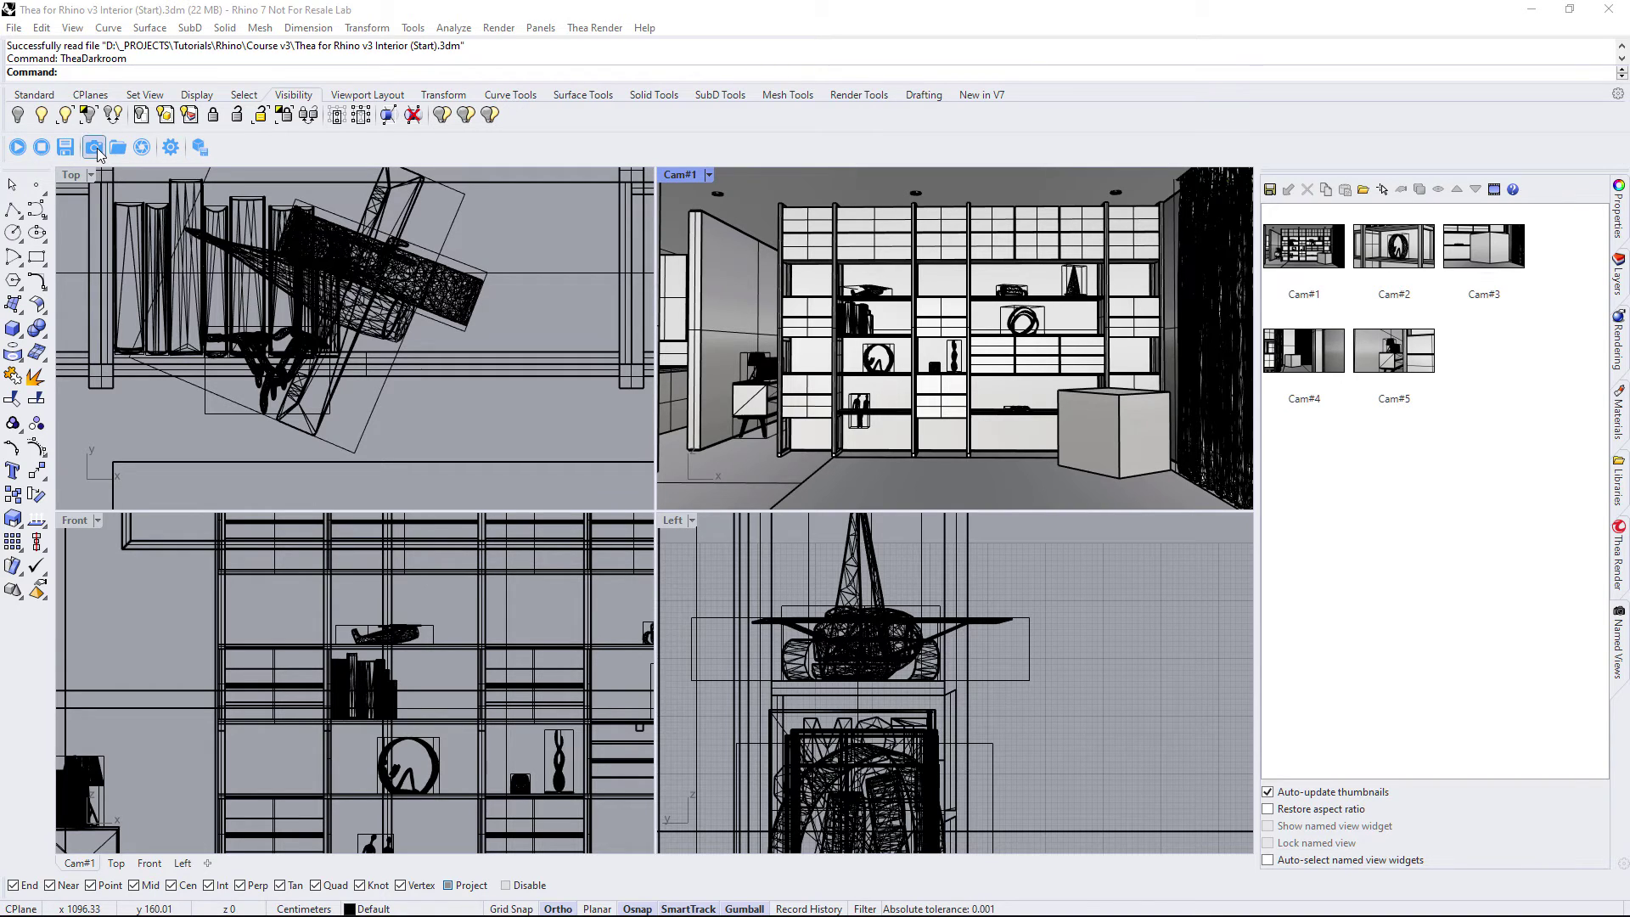
# - Refresh the Darkroom Render Queue so Cam#1 to Cam#5 appear ticked for rendering
pyautogui.click(94, 149)
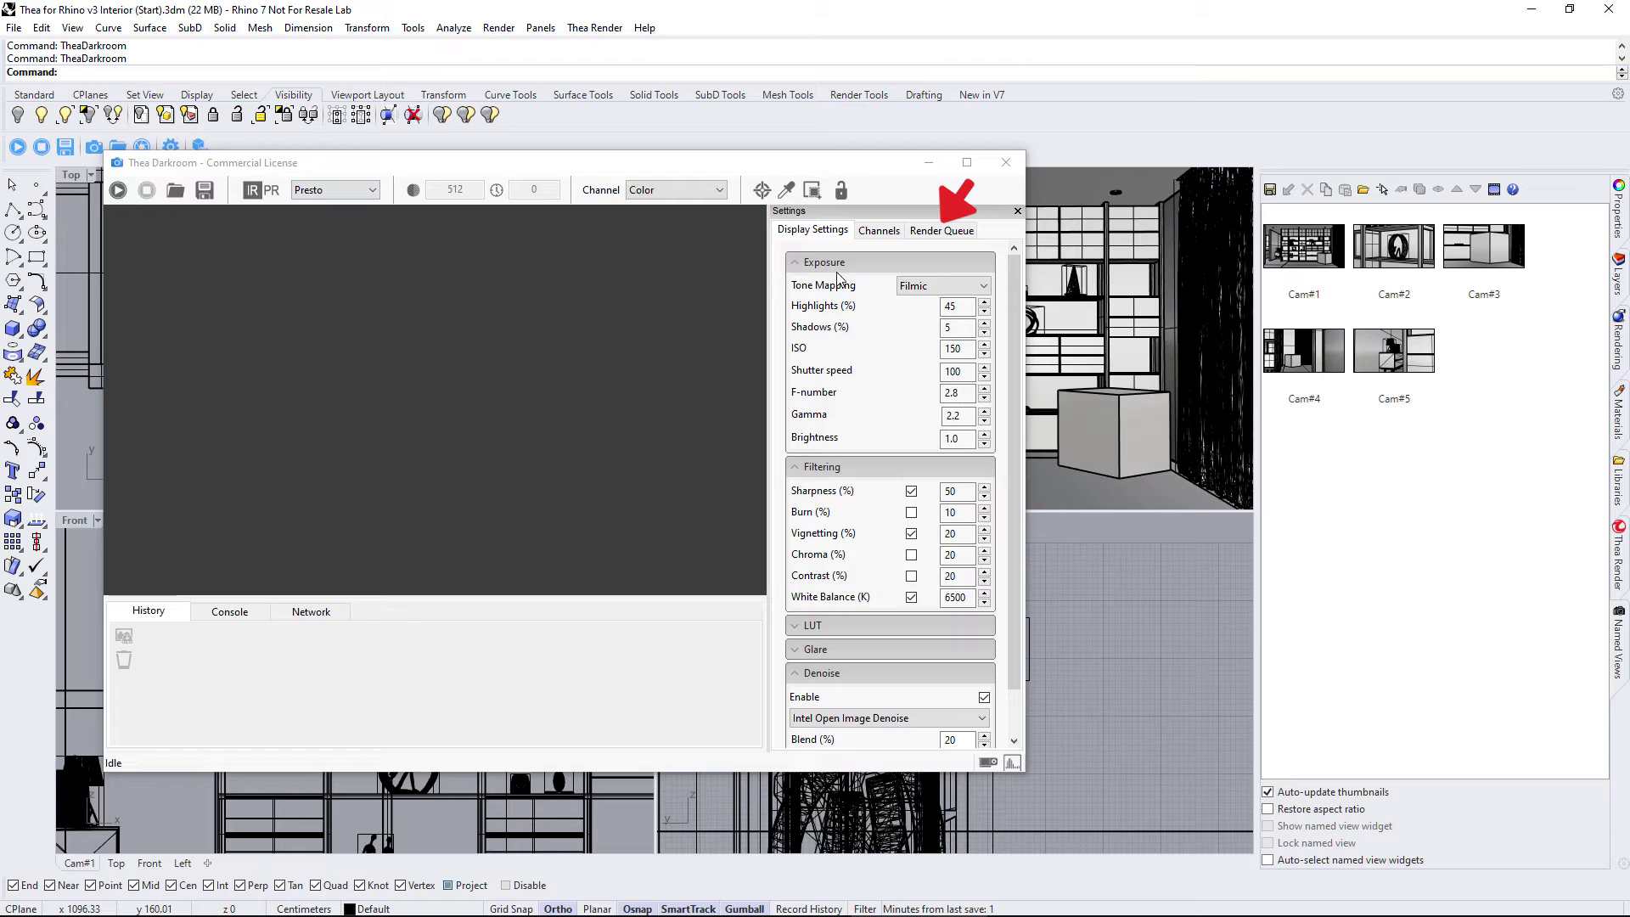
pyautogui.click(945, 231)
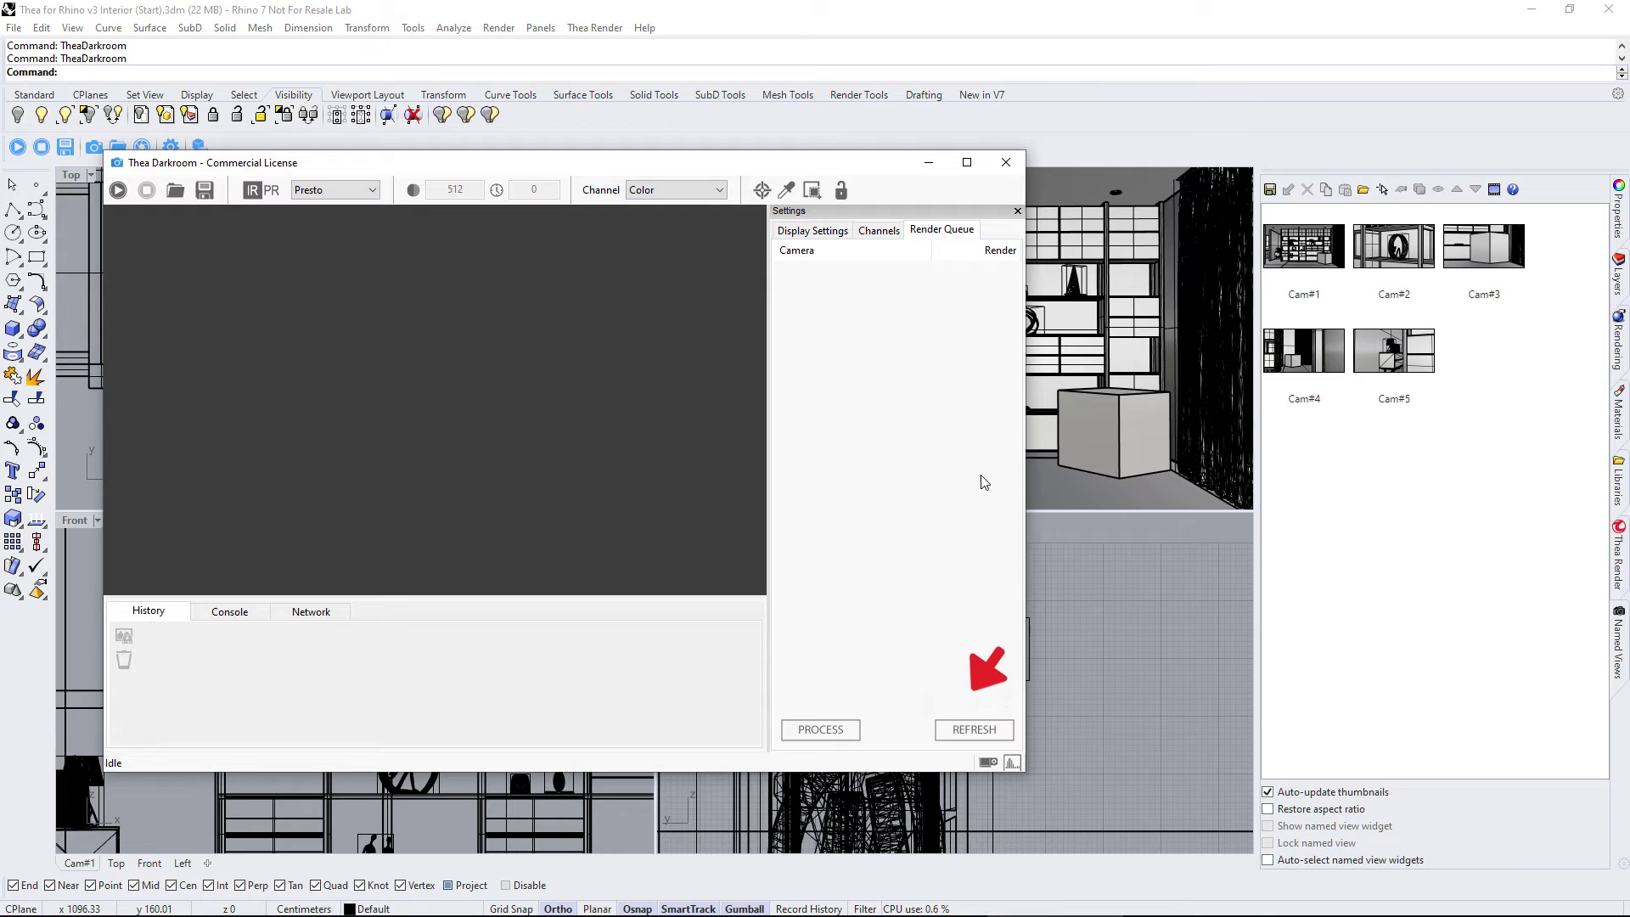
pyautogui.click(976, 731)
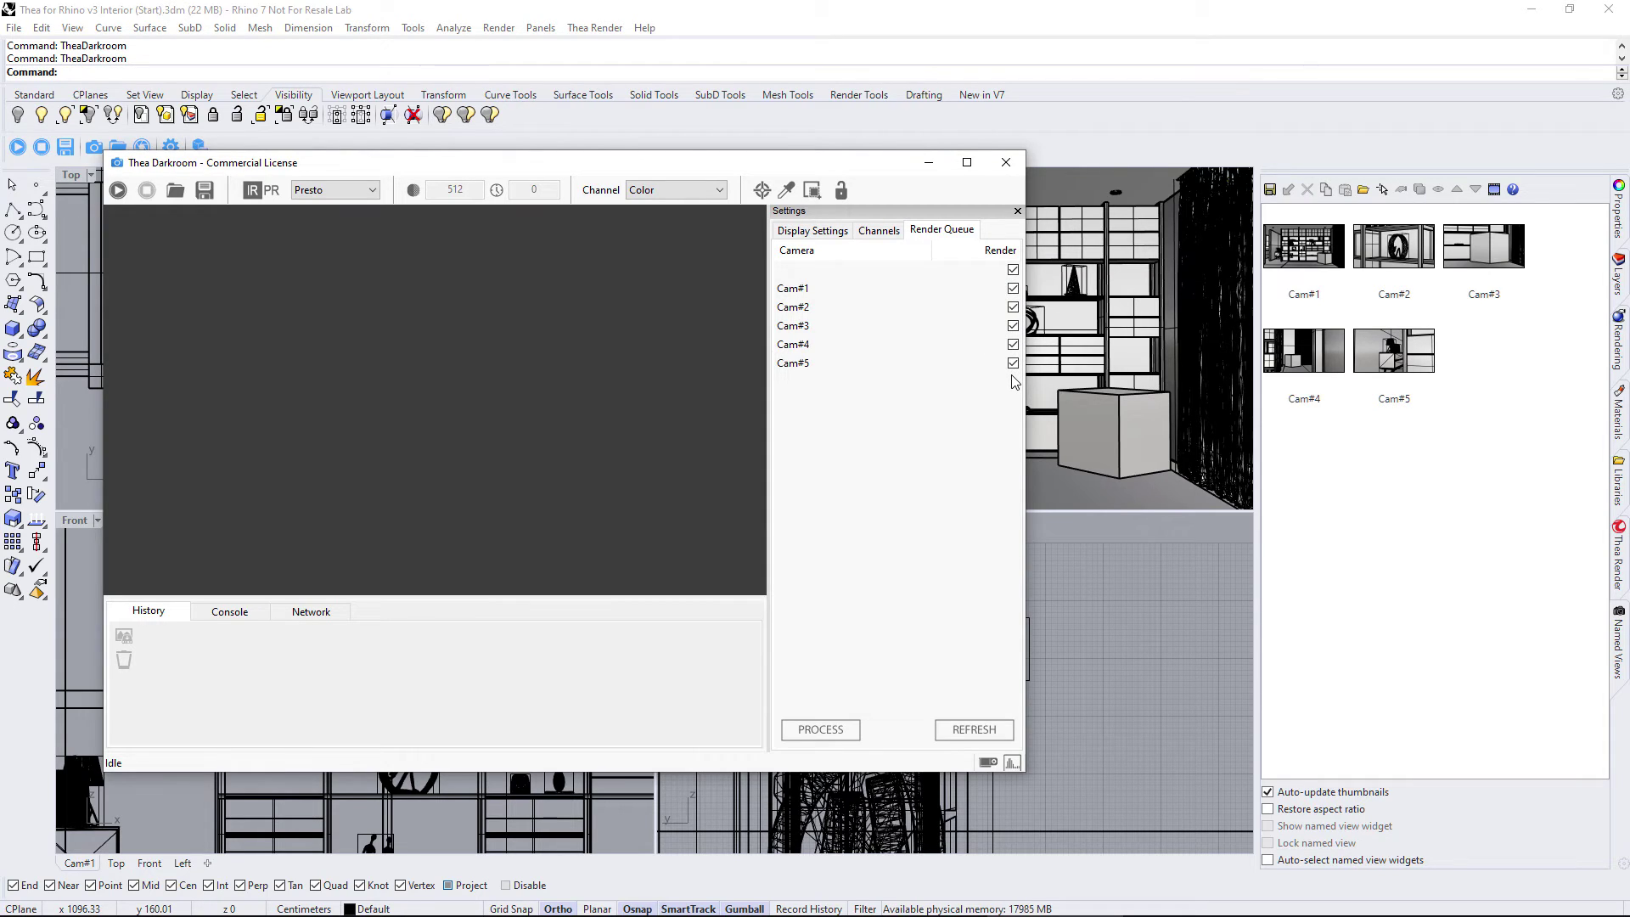
# - Give Cam#1 batch settings of 800x450, sample limit 64, time limit 0 and denoise
pyautogui.rightClick(801, 295)
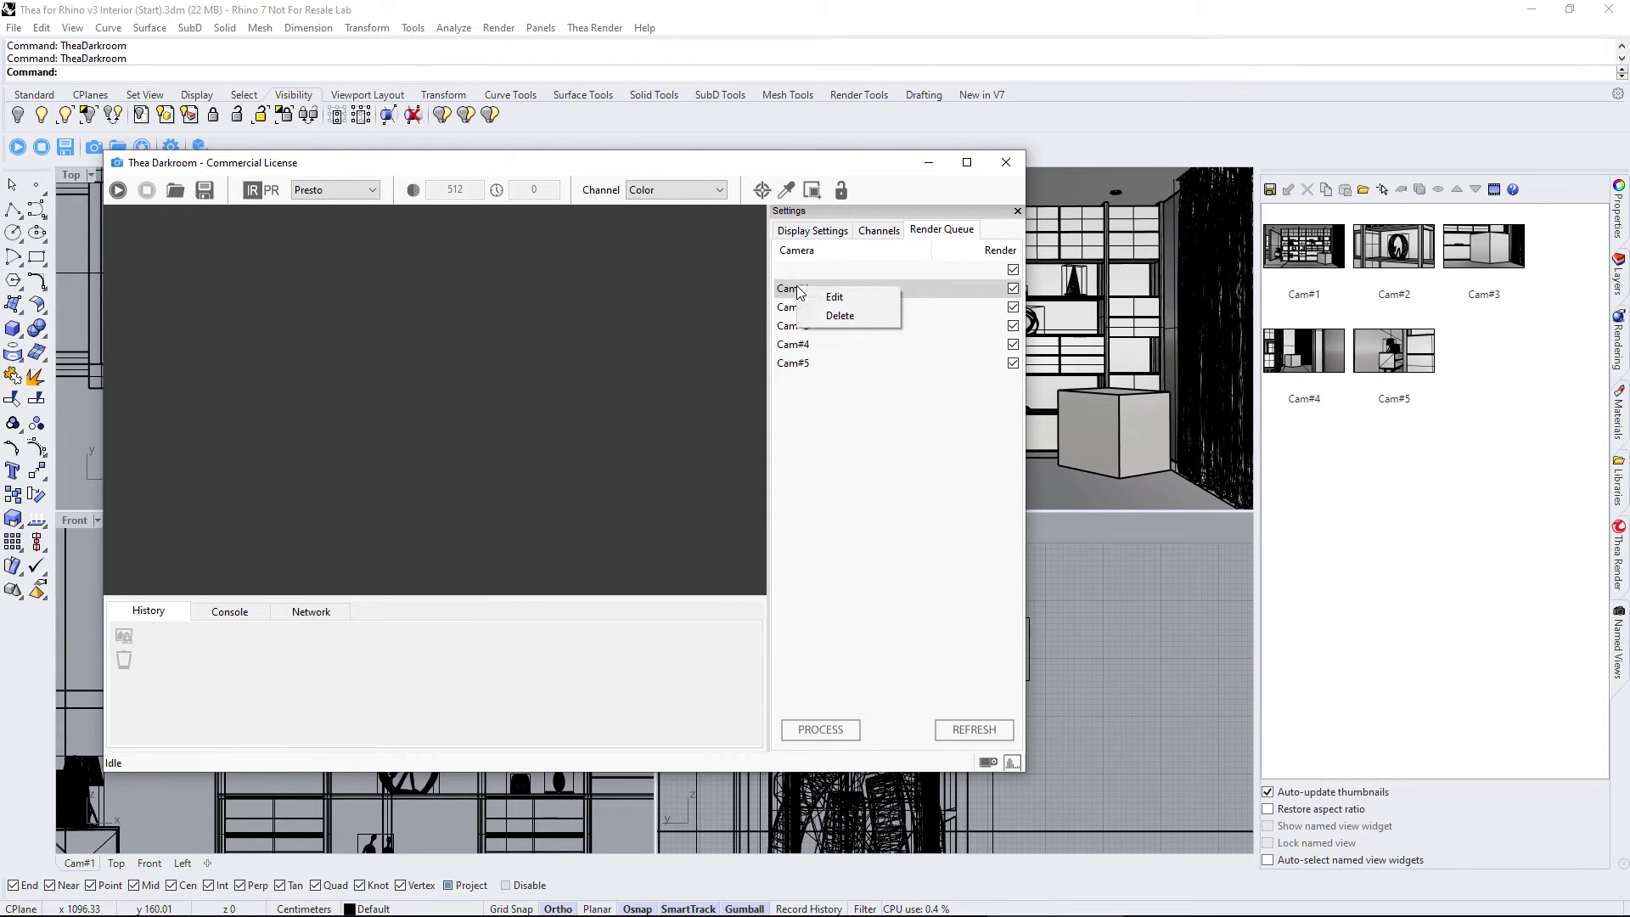
pyautogui.click(857, 297)
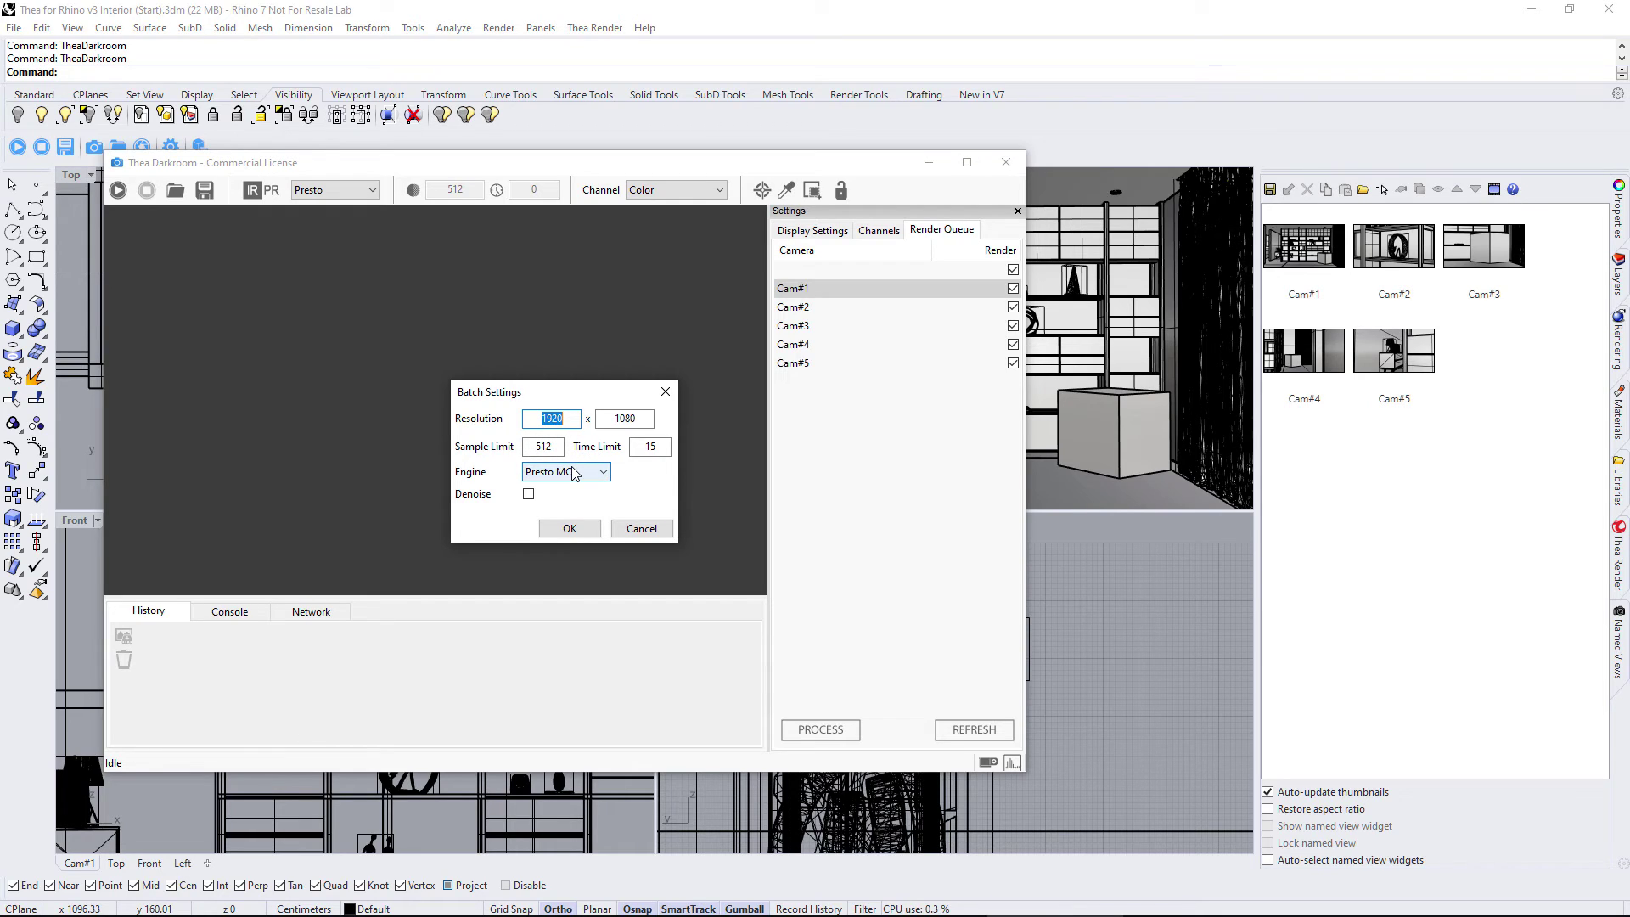
pyautogui.click(529, 495)
pyautogui.write('800')
pyautogui.press('Tab')
pyautogui.write('450')
pyautogui.press('Tab')
pyautogui.write('64')
pyautogui.press('Tab')
pyautogui.write('0')
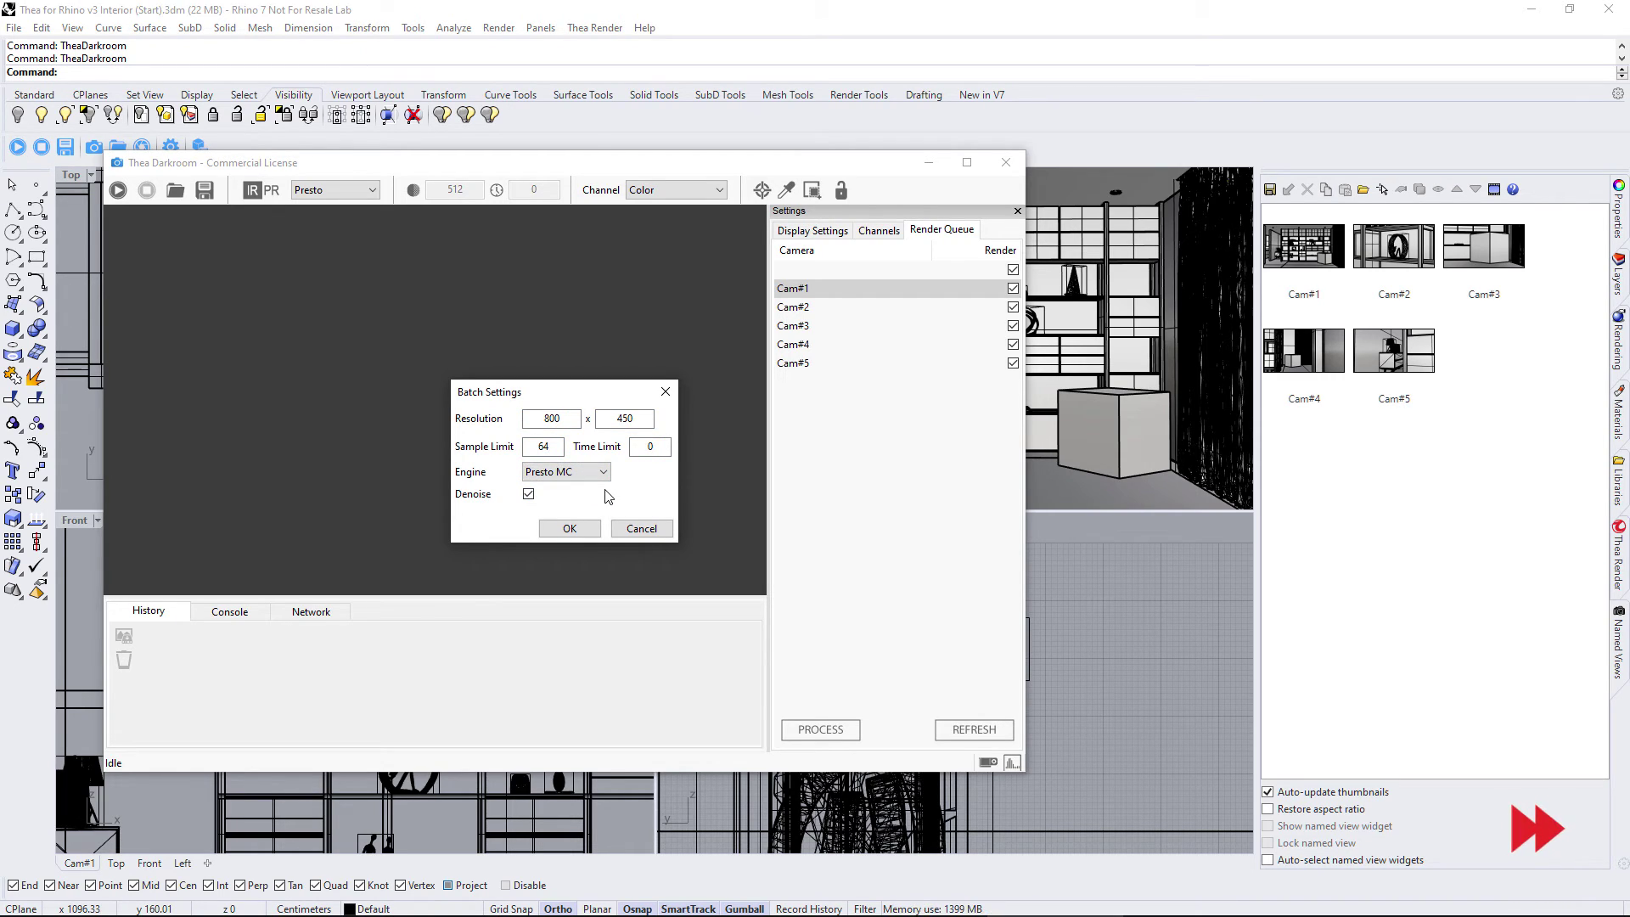
pyautogui.click(570, 528)
# - Apply the same 800x450 batch settings to Cam#2 and Cam#3
pyautogui.rightClick(793, 325)
pyautogui.click(811, 331)
pyautogui.click(570, 528)
pyautogui.rightClick(793, 326)
pyautogui.click(797, 358)
pyautogui.write('4')
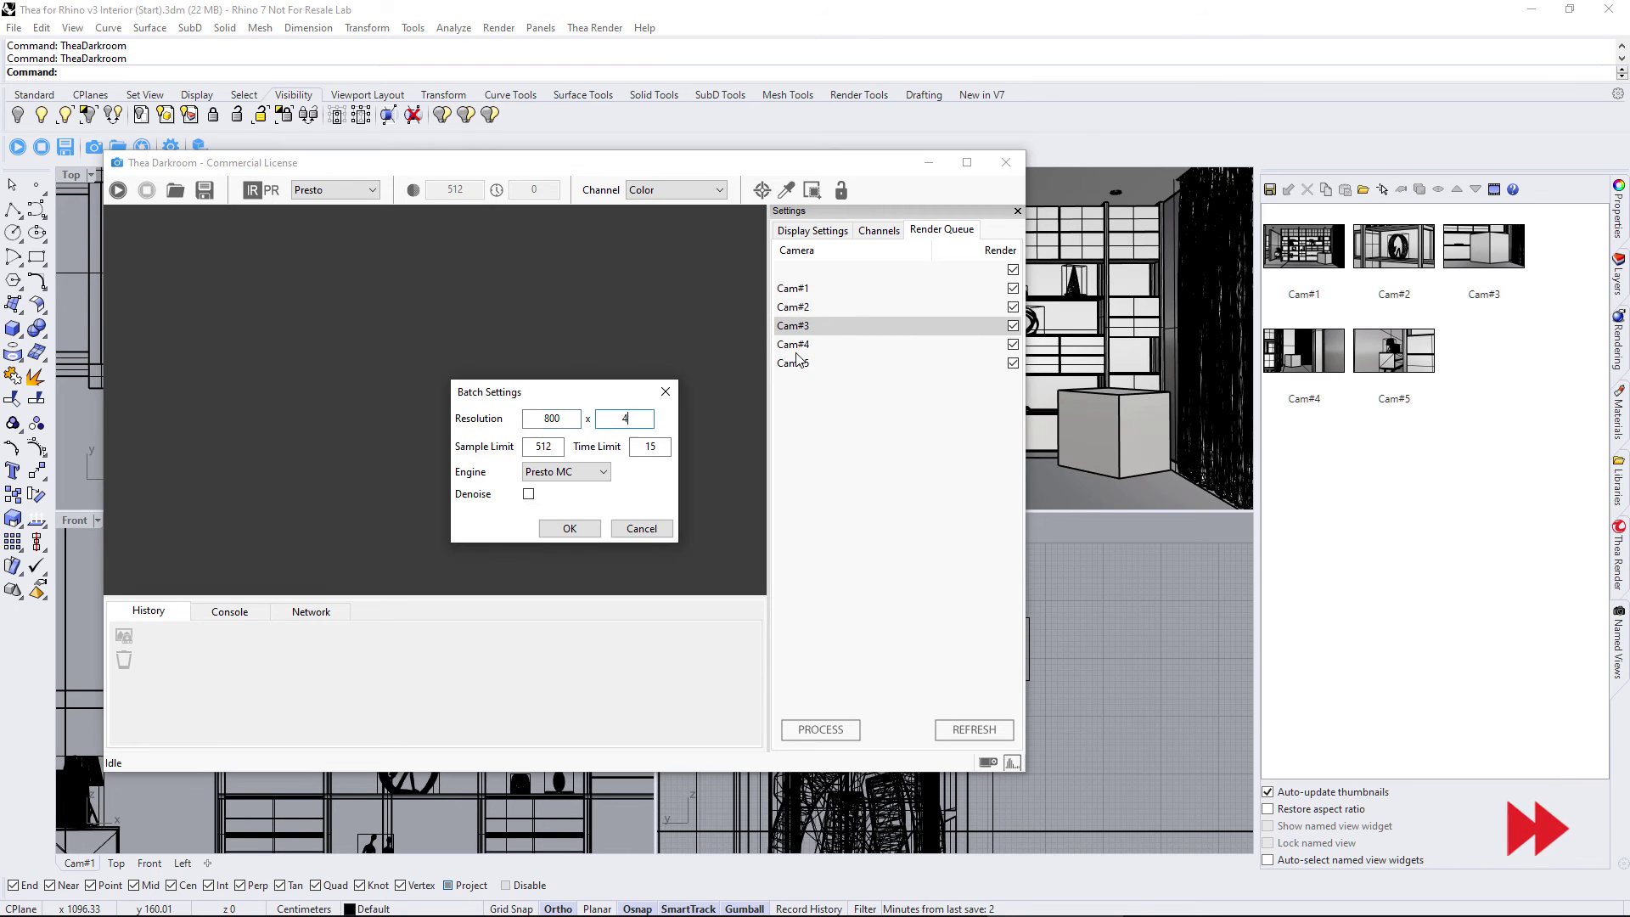
pyautogui.write('50')
pyautogui.click(569, 528)
# - Apply sample limit 64, time limit 0 and denoise to Cam#4 and Cam#5
pyautogui.rightClick(793, 344)
pyautogui.click(797, 376)
pyautogui.write('64')
pyautogui.press('Tab')
pyautogui.write('0')
pyautogui.click(529, 493)
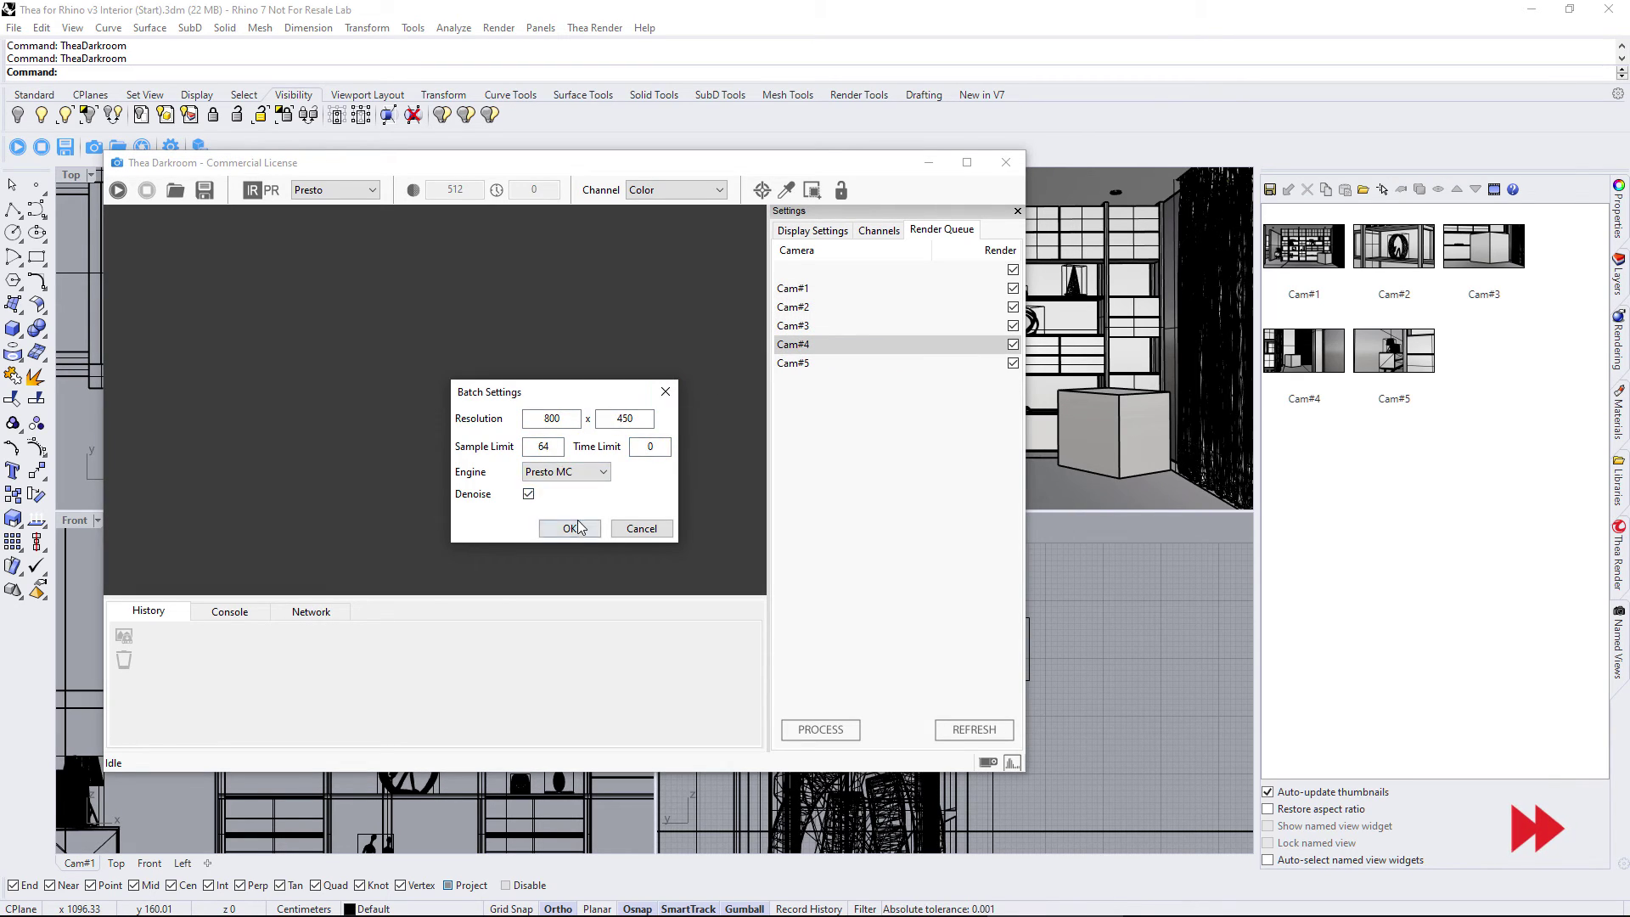
pyautogui.click(570, 528)
pyautogui.rightClick(793, 362)
pyautogui.click(797, 395)
pyautogui.click(570, 528)
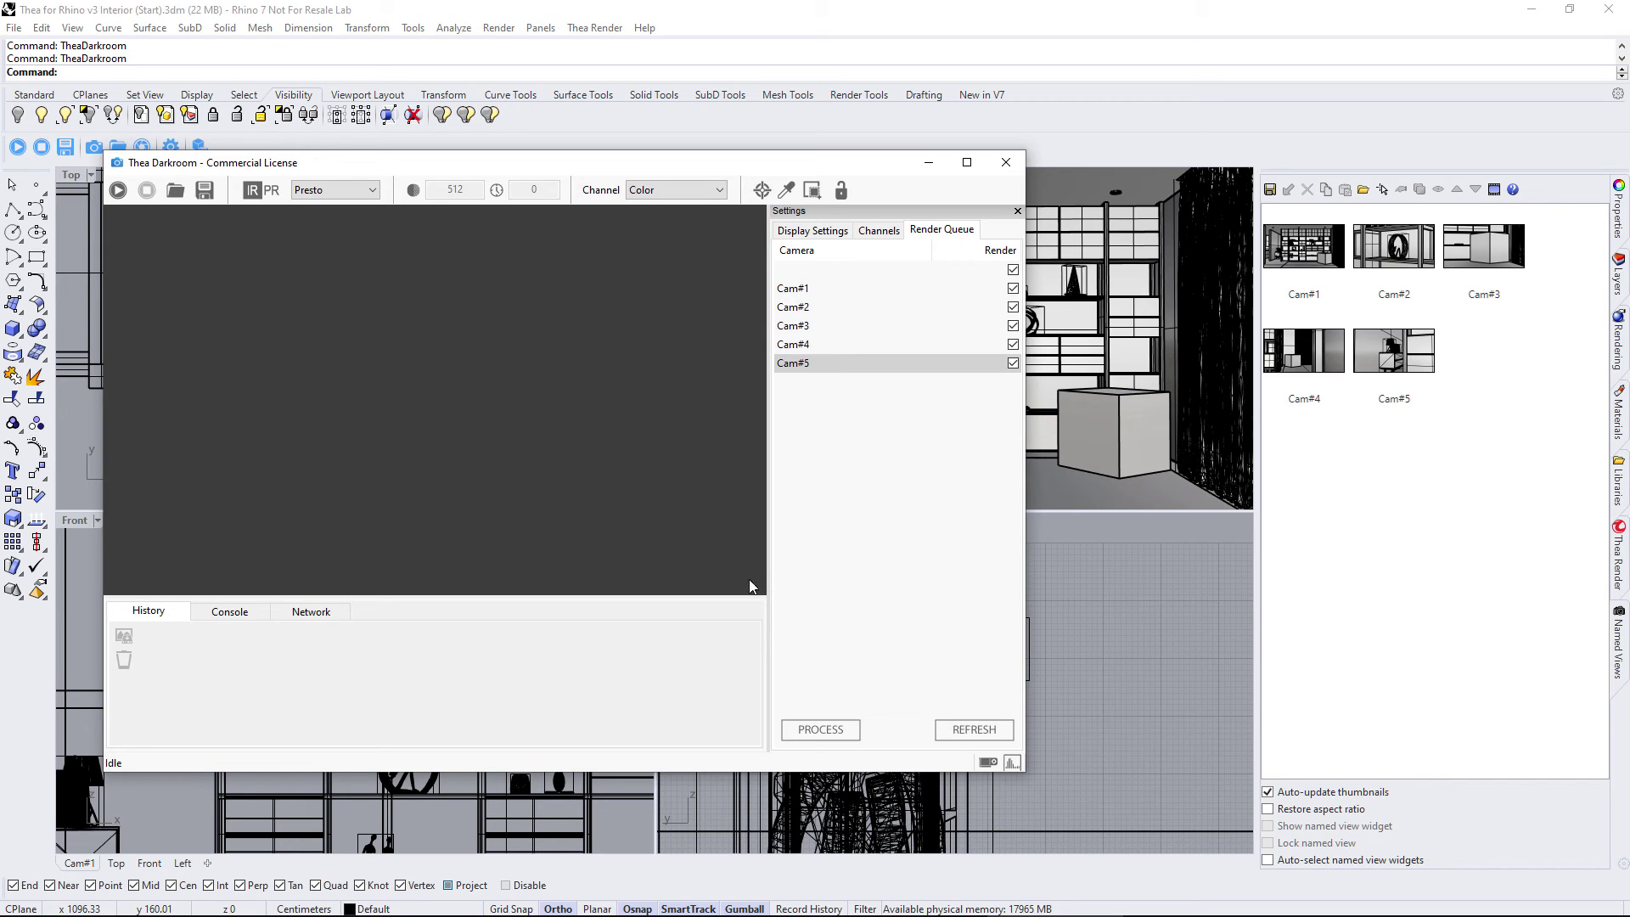
# - Process the queue, saving PNG images as Batch_Rendering in the Course v3 Export folder
pyautogui.click(821, 731)
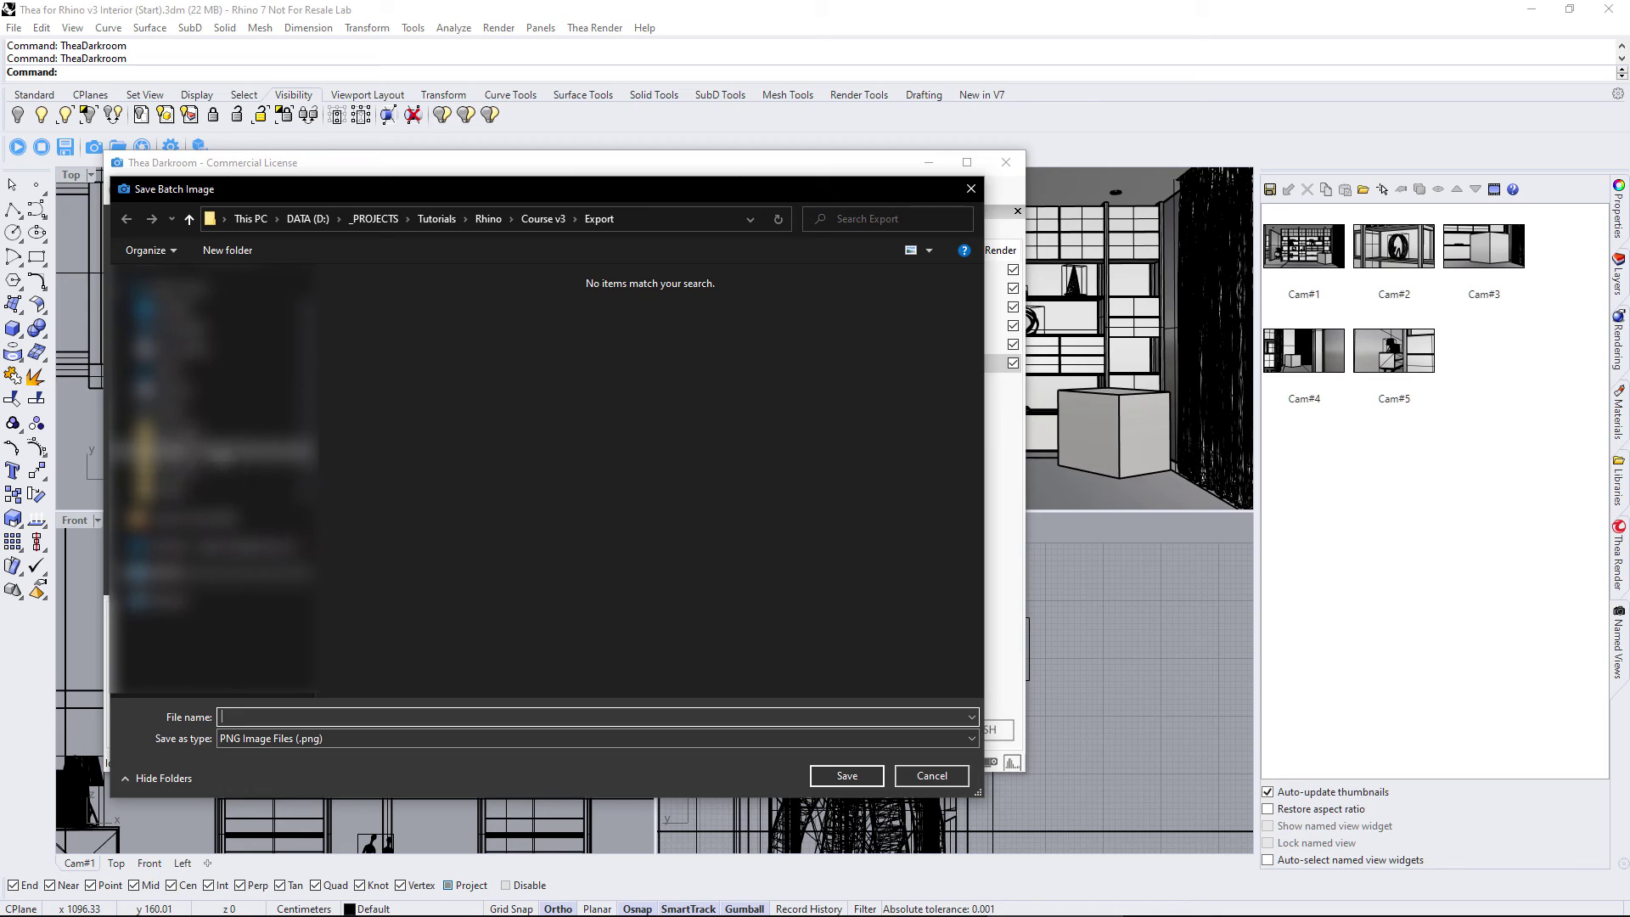
pyautogui.click(203, 473)
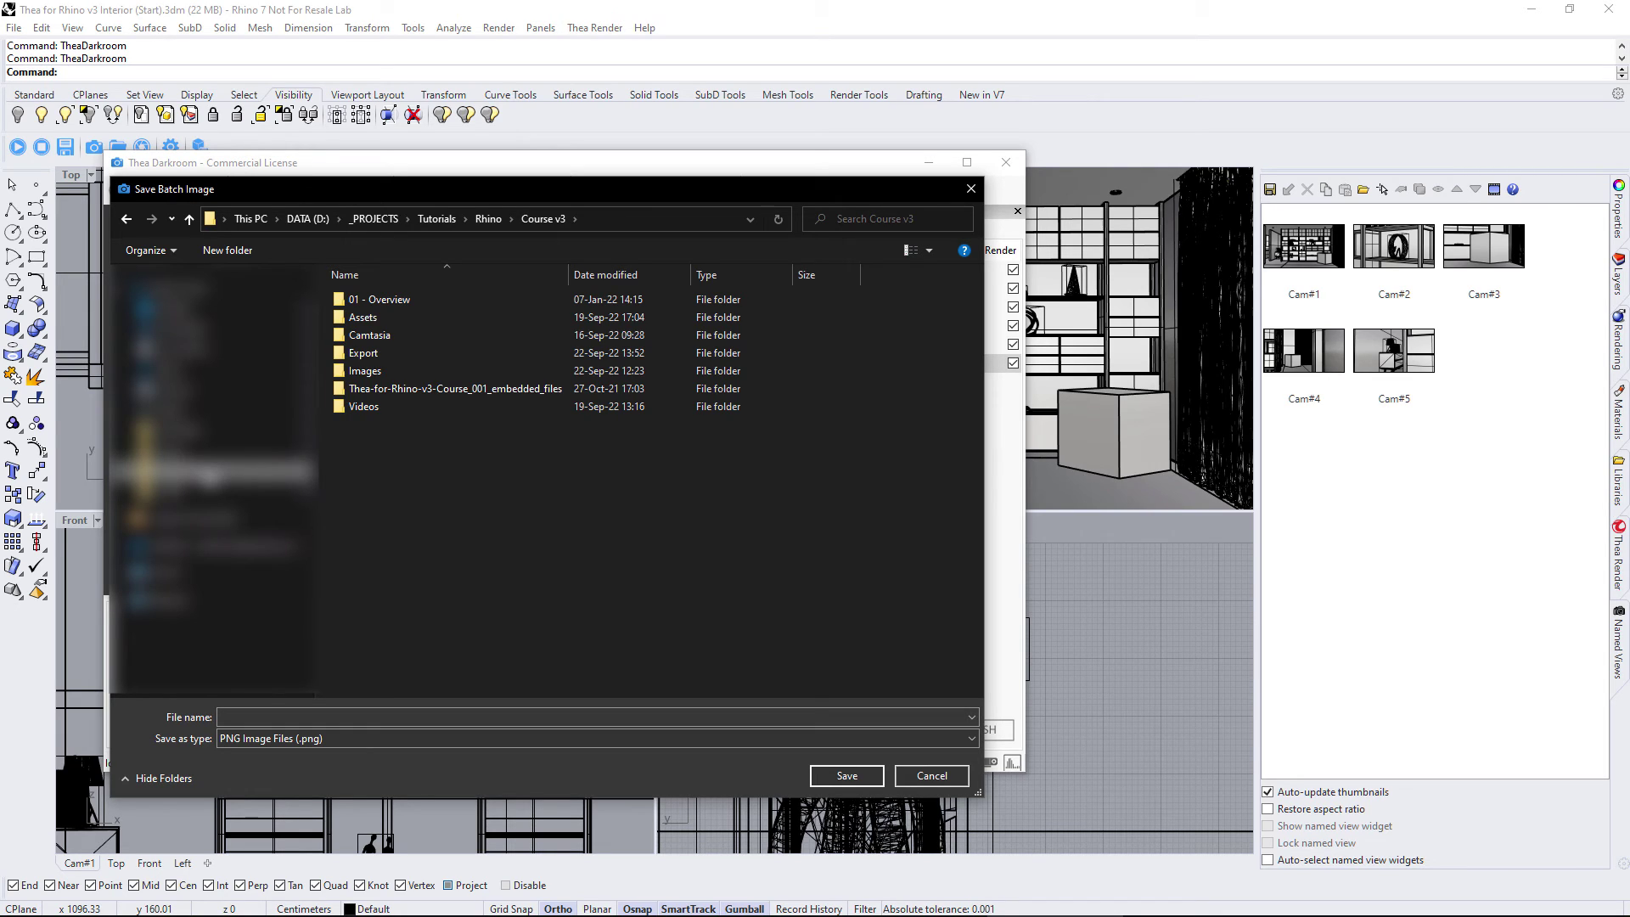
pyautogui.doubleClick(379, 348)
pyautogui.click(341, 718)
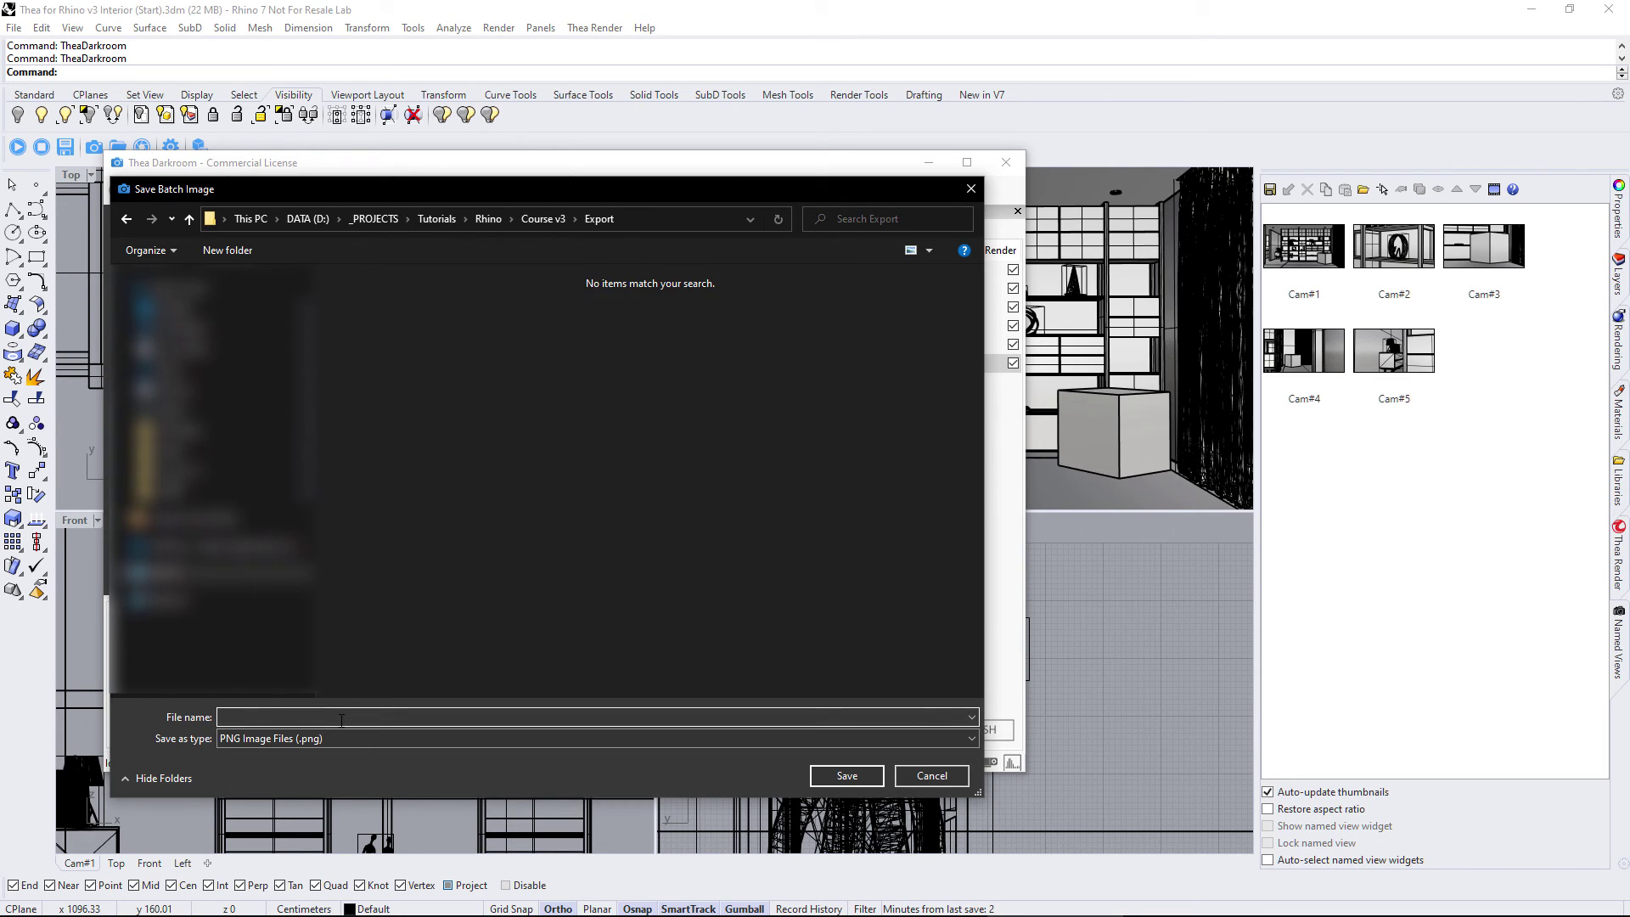
pyautogui.write('Batch_Rendering')
pyautogui.press('Return')
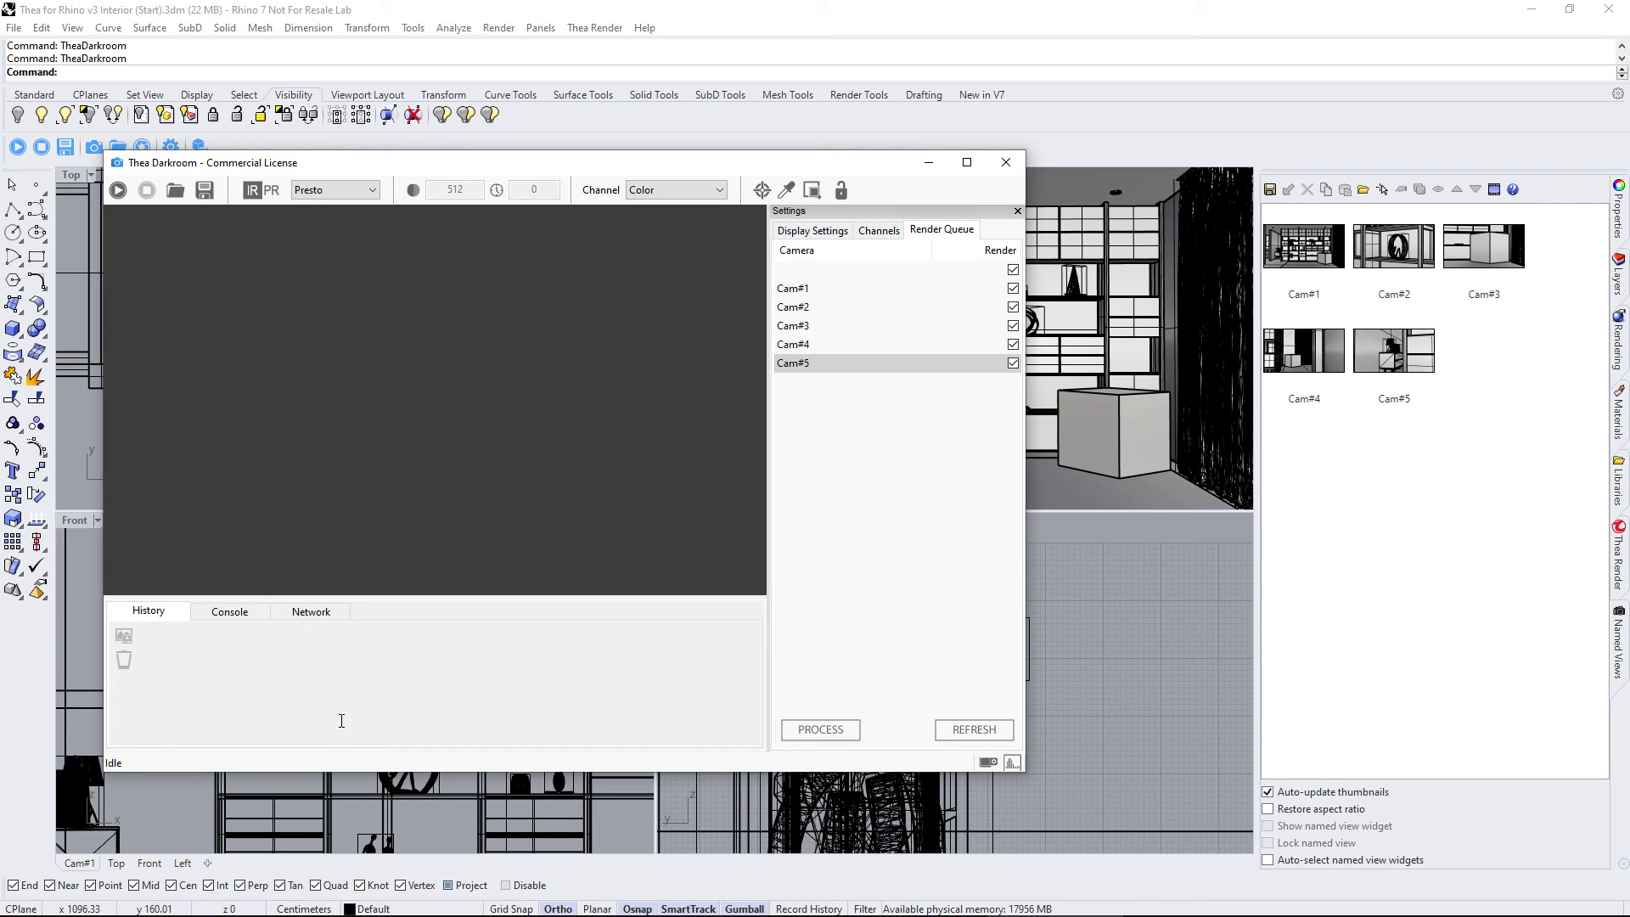